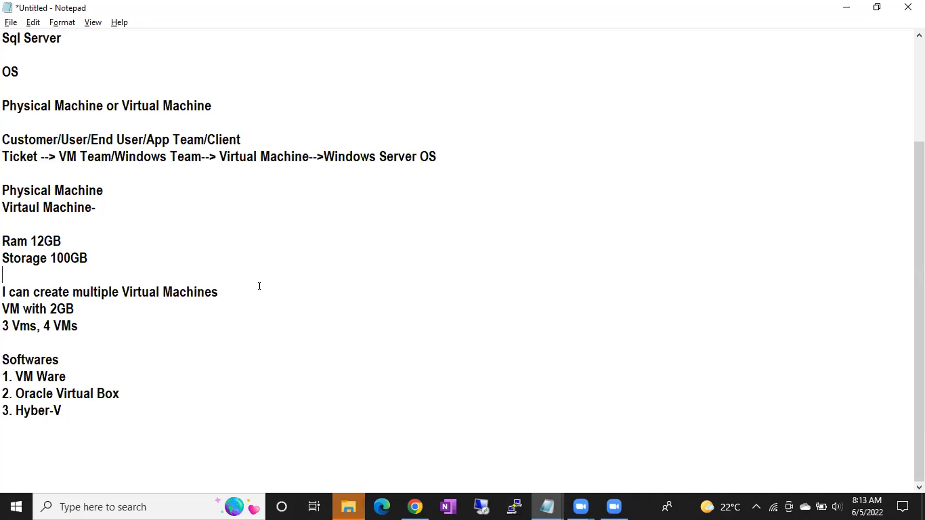
Add the heading "Teams Involved in the Sql Server Installation" below the Softwares list, separated by a blank line
{"action": "double_click", "coordinate": [96, 407]}
{"action": "left_click", "coordinate": [96, 407]}
{"action": "key", "text": "Return"}
{"action": "key", "text": "Return"}
{"action": "type", "text": "Teams Invl"}
{"action": "type", "text": "oded"}
{"action": "key", "text": "BackSpace"}
{"action": "key", "text": "BackSpace"}
{"action": "key", "text": "BackSpace"}
{"action": "key", "text": "BackSpace"}
{"action": "key", "text": "BackSpace"}
{"action": "type", "text": "olved in the "}
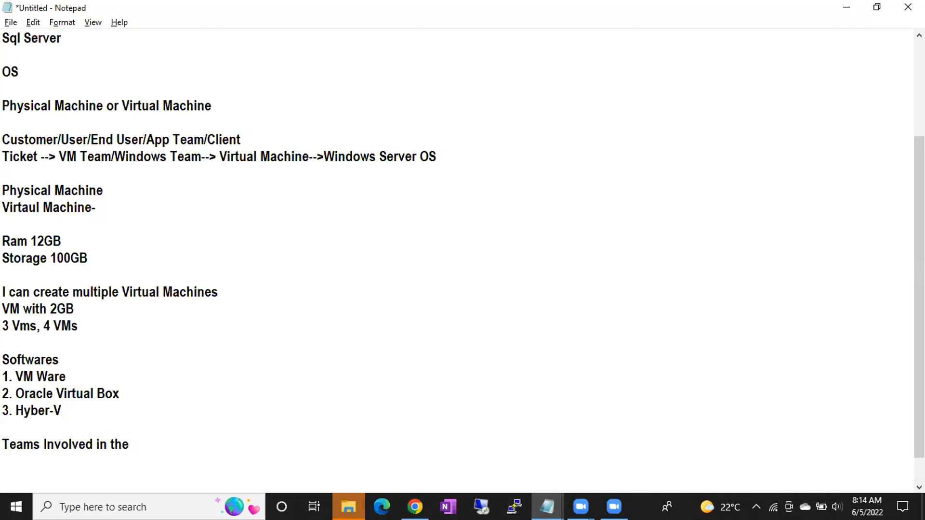
{"action": "type", "text": "VM Creating"}
{"action": "key", "text": "BackSpace"}
{"action": "key", "text": "BackSpace"}
{"action": "key", "text": "BackSpace"}
{"action": "key", "text": "BackSpace"}
{"action": "key", "text": "BackSpace"}
{"action": "key", "text": "BackSpace"}
{"action": "key", "text": "BackSpace"}
{"action": "key", "text": "BackSpace"}
{"action": "key", "text": "BackSpace"}
{"action": "key", "text": "BackSpace"}
{"action": "key", "text": "BackSpace"}
{"action": "type", "text": "Sql Server Installation"}
Enter "1. VM Team" as the first entry under the teams heading, with spare blank lines below it
{"action": "key", "text": "Return"}
{"action": "key", "text": "Return"}
{"action": "key", "text": "Return"}
{"action": "key", "text": "Return"}
{"action": "key", "text": "Return"}
{"action": "key", "text": "Up"}
{"action": "key", "text": "Up"}
{"action": "key", "text": "Up"}
{"action": "key", "text": "Up"}
{"action": "type", "text": "1. "}
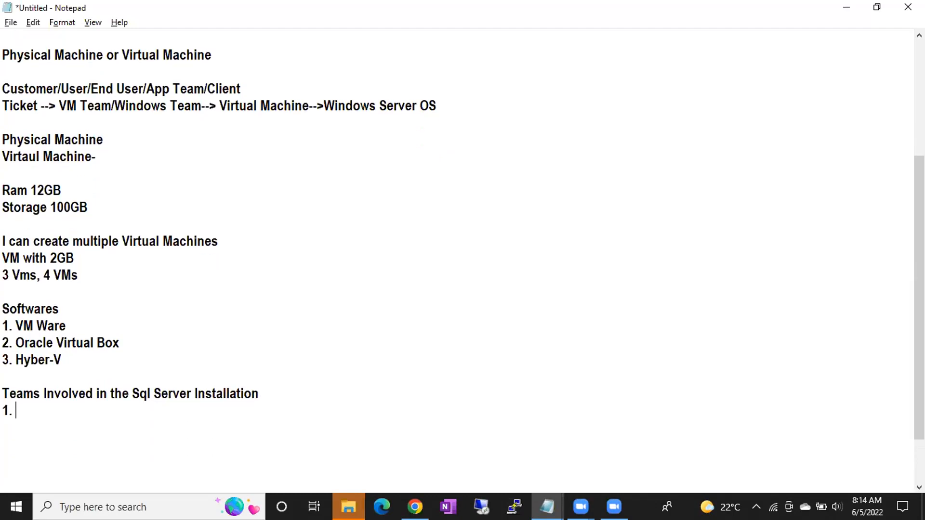
{"action": "type", "text": "VM Team"}
{"action": "key", "text": "Return"}
Add the second entry "2. Windows Team will Install Windows Server" to the teams list
{"action": "type", "text": "2. Windows "}
{"action": "type", "text": "Ins"}
{"action": "key", "text": "BackSpace"}
{"action": "key", "text": "BackSpace"}
{"action": "key", "text": "BackSpace"}
{"action": "type", "text": "Team will Install Windows Sev"}
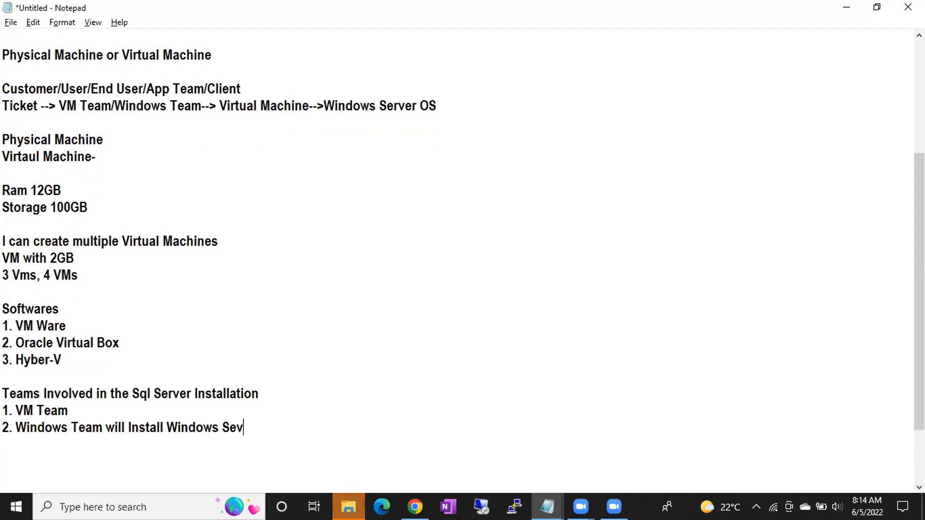
{"action": "key", "text": "BackSpace"}
{"action": "type", "text": "rver"}
{"action": "key", "text": "Return"}
Add the third entry "3. Network Team- Remote Connections" to the teams list
{"action": "type", "text": "3. Network Team"}
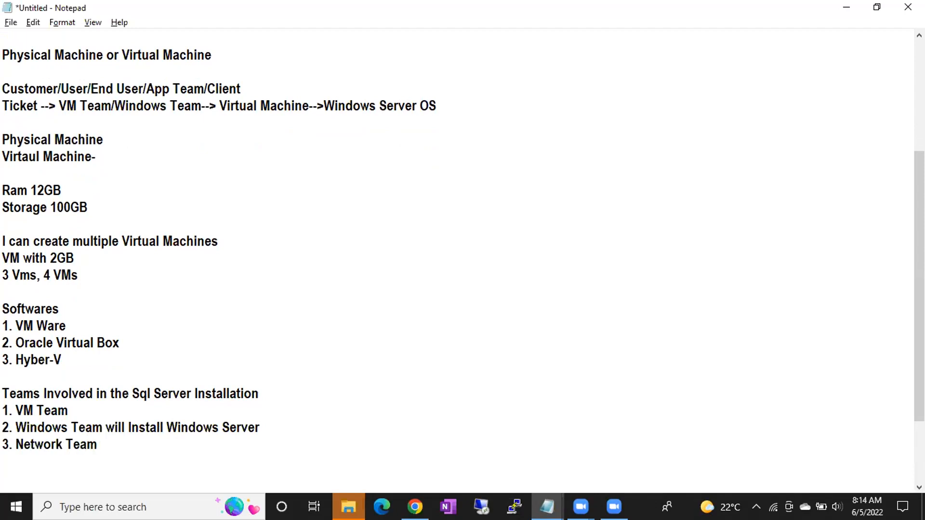
{"action": "type", "text": "- Remote Connections"}
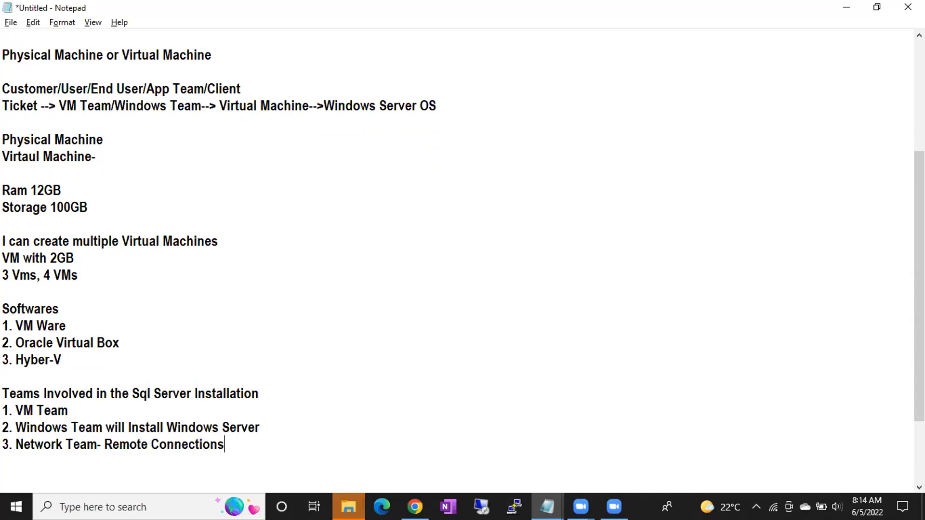
Add the fourth entry "4. Storage Team" to the teams list and start a new line
{"action": "key", "text": "Return"}
{"action": "type", "text": "4."}
{"action": "type", "text": "Storeag"}
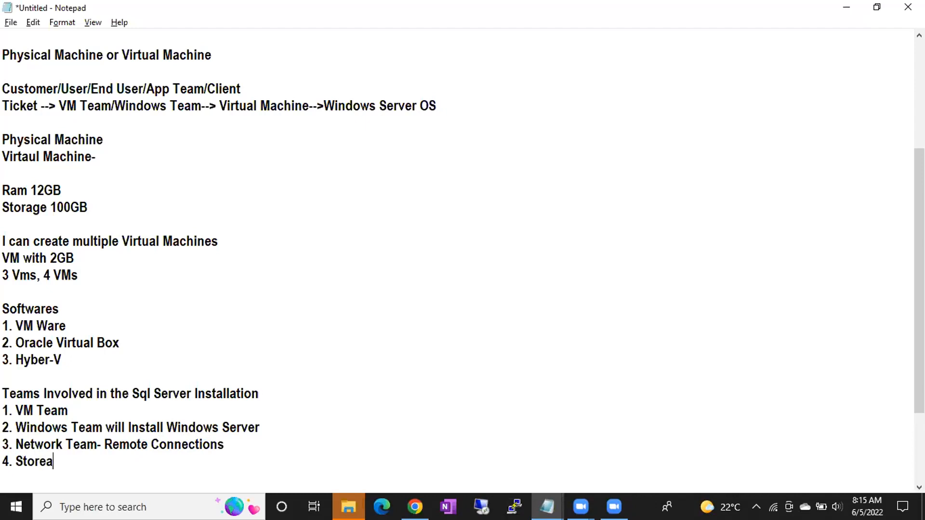
{"action": "key", "text": "BackSpace"}
{"action": "key", "text": "BackSpace"}
{"action": "key", "text": "BackSpace"}
{"action": "type", "text": "age Team"}
{"action": "key", "text": "Return"}
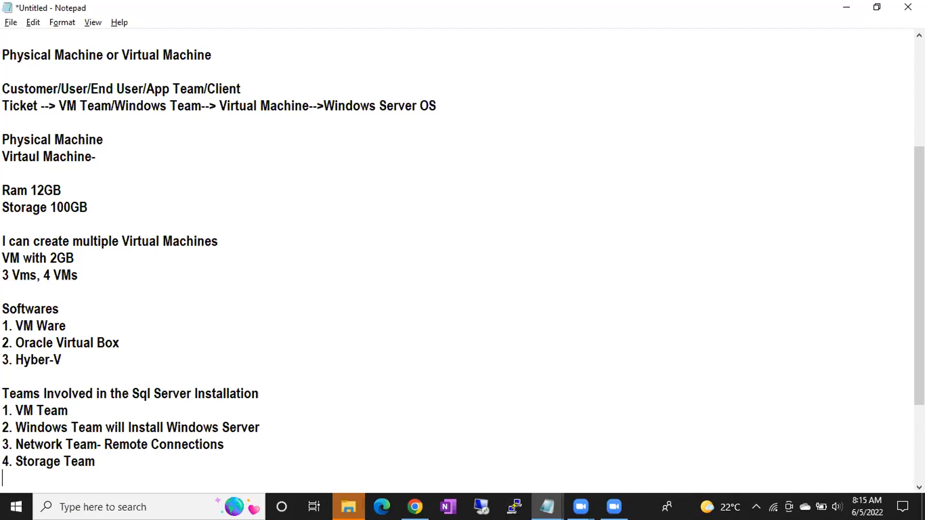
Add the fifth entry "5. Sql DBA Team can contral the VM" to the teams list, leaving no extra line breaks after it
{"action": "type", "text": "4"}
{"action": "key", "text": "BackSpace"}
{"action": "type", "text": "5."}
{"action": "type", "text": "Sql DBA Te"}
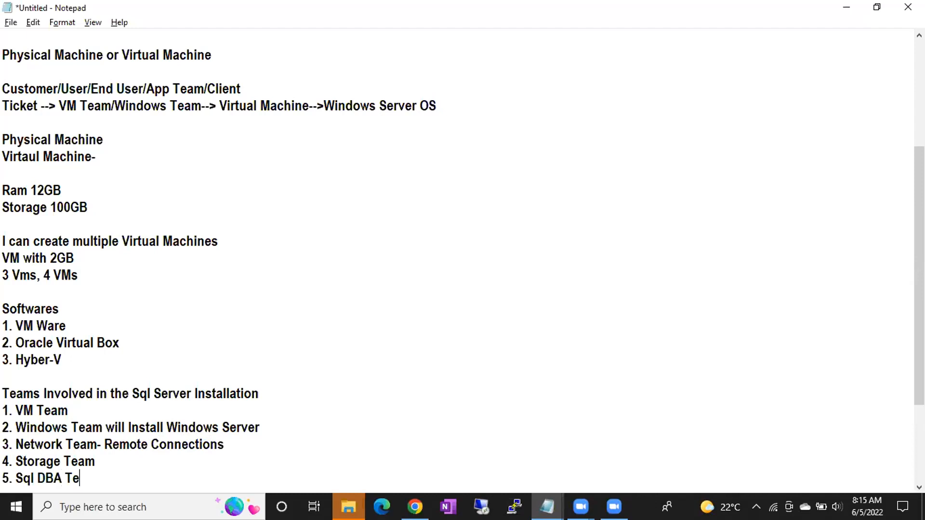
{"action": "type", "text": "am can co"}
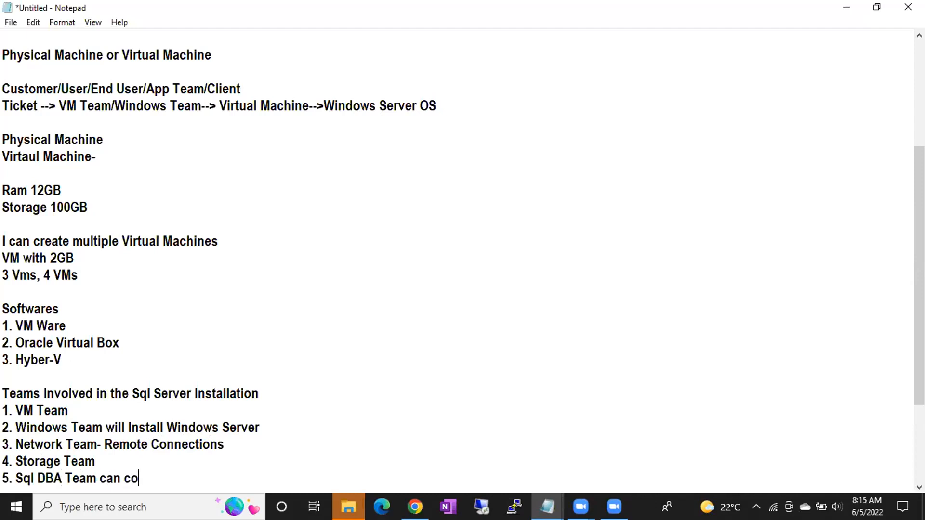
{"action": "type", "text": "ntral the VM"}
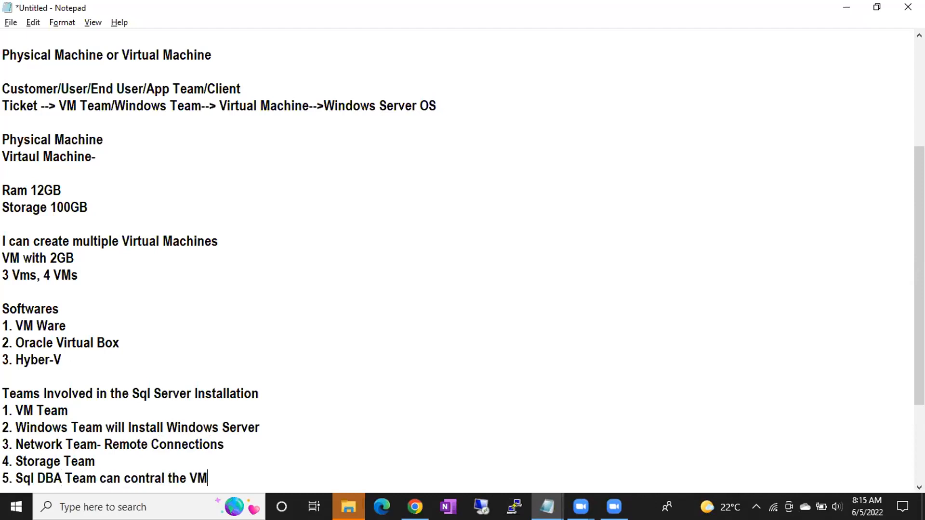
{"action": "key", "text": "Return"}
{"action": "key", "text": "Return"}
{"action": "key", "text": "Return"}
{"action": "key", "text": "BackSpace"}
{"action": "key", "text": "BackSpace"}
{"action": "key", "text": "BackSpace"}
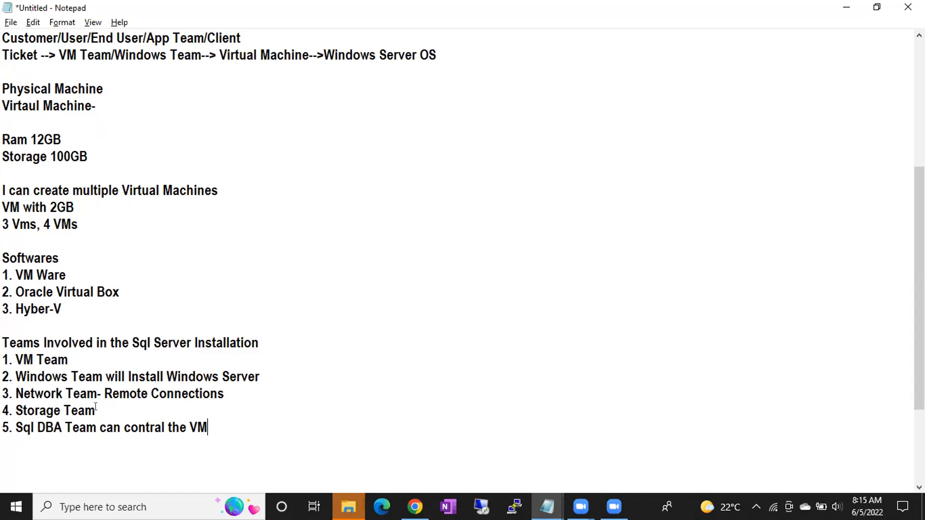
Highlight the VM Team and Windows Team entries to point them out, and clear the selection
{"action": "left_click_drag", "start_coordinate": [2, 359], "coordinate": [259, 369]}
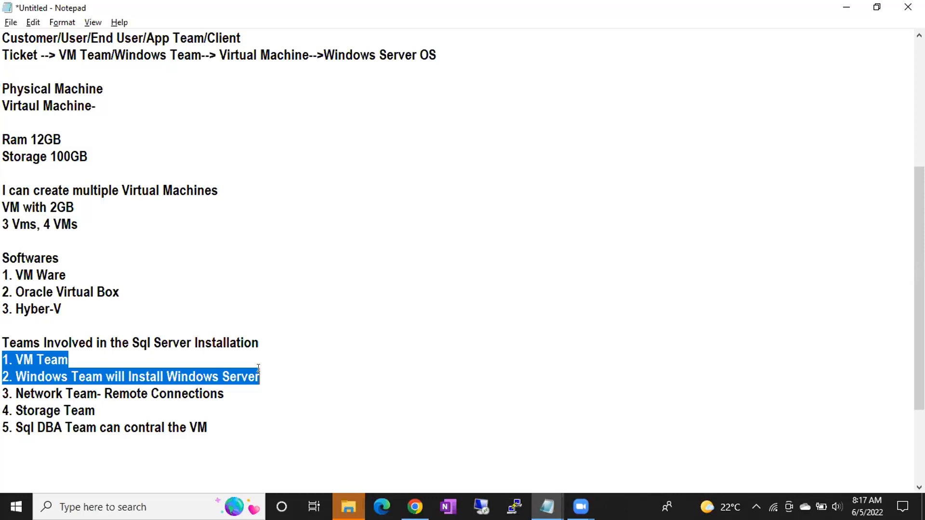
{"action": "left_click", "coordinate": [454, 61]}
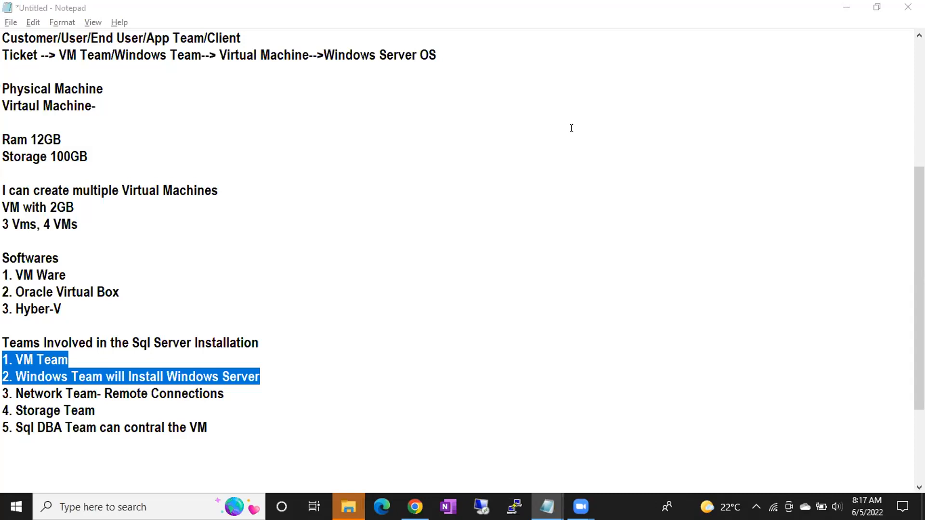
{"action": "left_click", "coordinate": [385, 286]}
Insert blank lines after the Sql DBA Team entry
{"action": "left_click", "coordinate": [292, 427]}
{"action": "key", "text": "Return"}
{"action": "key", "text": "Return"}
{"action": "key", "text": "Return"}
{"action": "key", "text": "Return"}
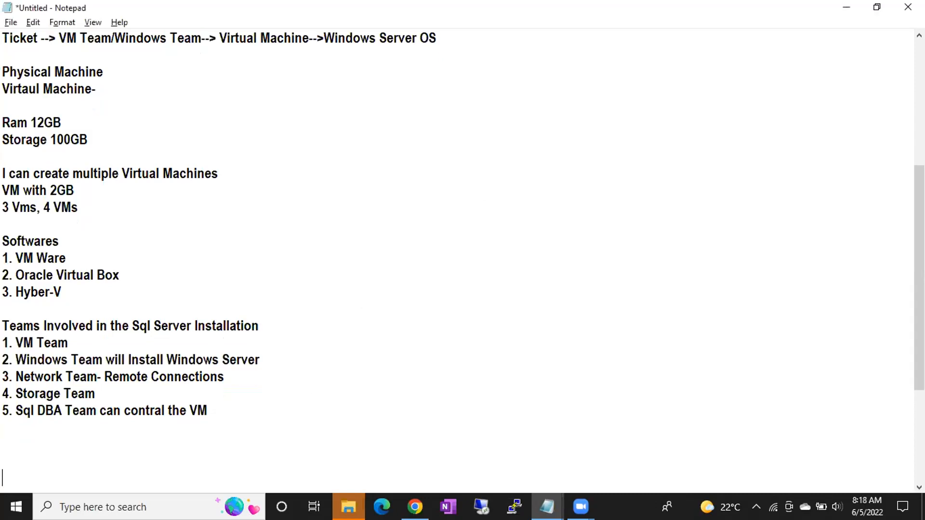
{"action": "key", "text": "BackSpace"}
Highlight the first four team entries, the VM Team entry and the Oracle Virtual Box line to point them out
{"action": "left_click_drag", "start_coordinate": [3, 342], "coordinate": [245, 384]}
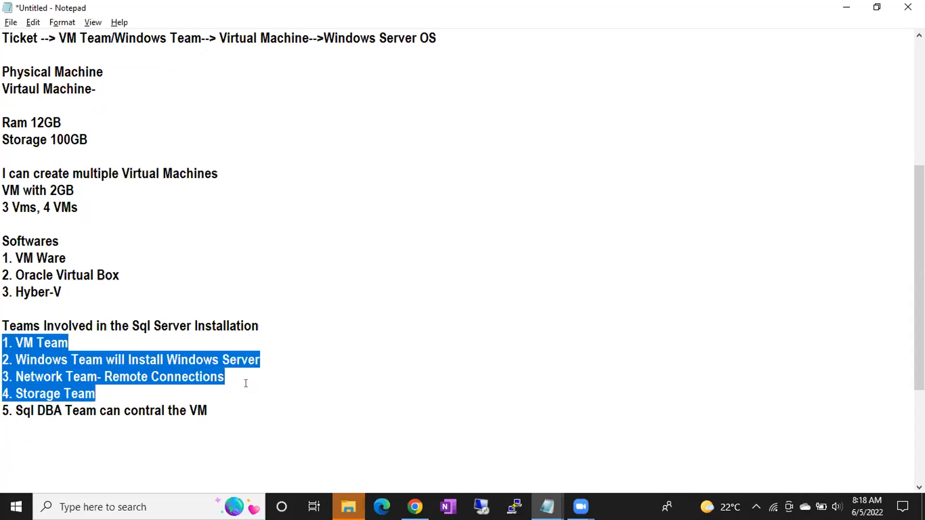
{"action": "left_click", "coordinate": [63, 440]}
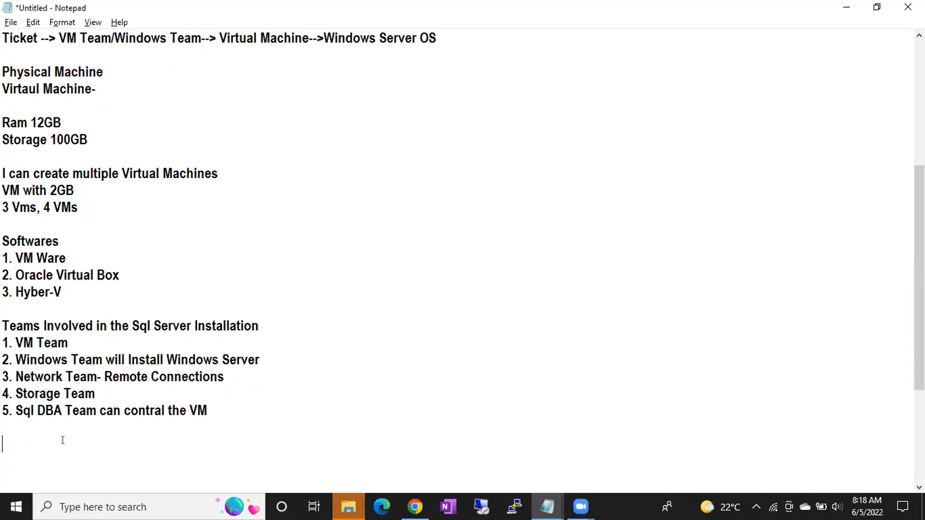
{"action": "left_click_drag", "start_coordinate": [9, 342], "coordinate": [73, 336]}
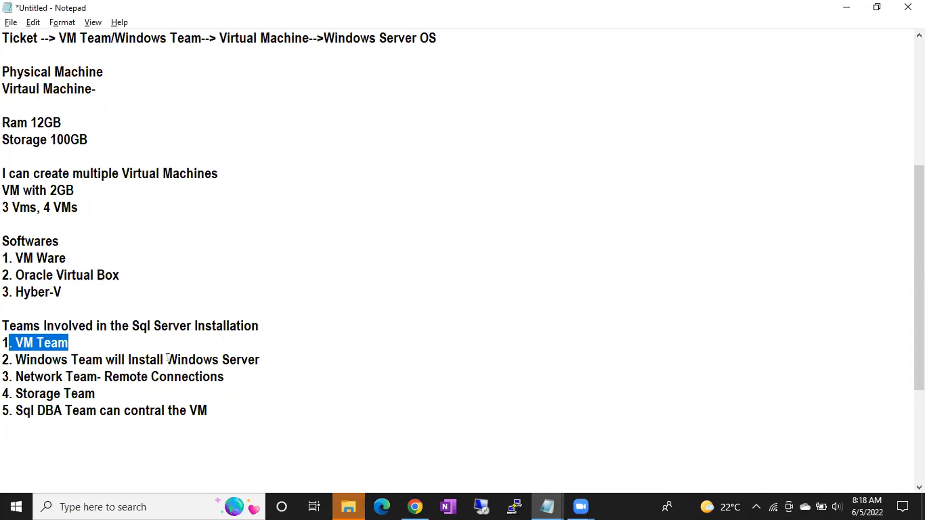
{"action": "left_click", "coordinate": [69, 340]}
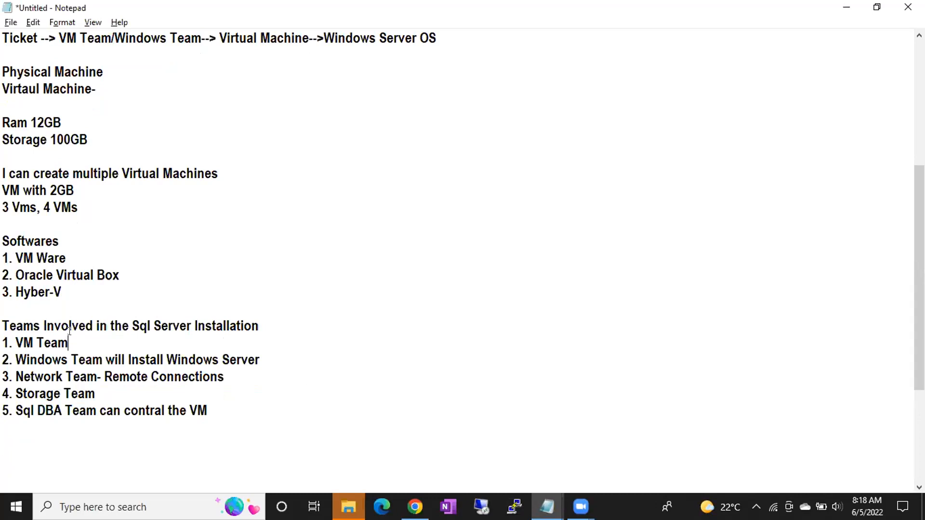
{"action": "left_click_drag", "start_coordinate": [123, 276], "coordinate": [9, 275]}
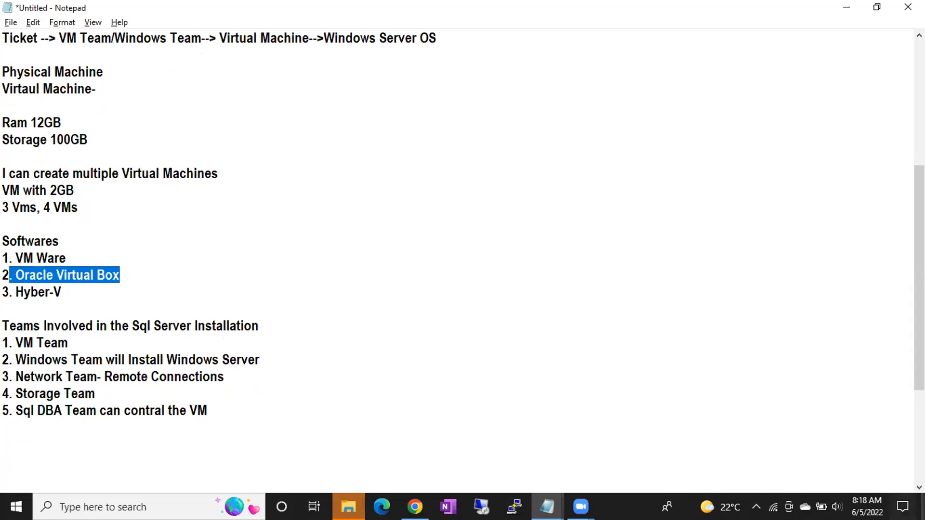
Minimize all open windows to show the desktop
{"action": "key", "text": "super+d"}
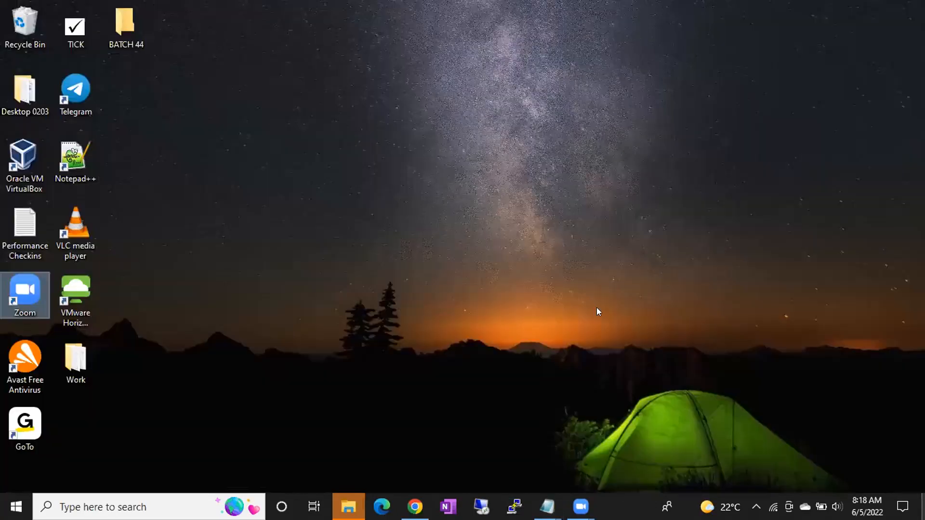
{"action": "right_click", "coordinate": [542, 249]}
{"action": "left_click", "coordinate": [568, 290]}
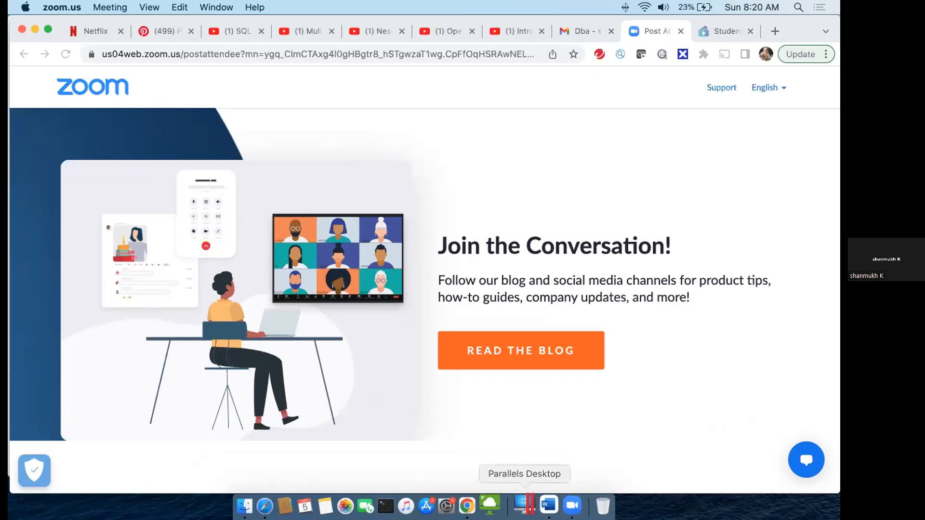
Open Parallels Desktop and resume the suspended Windows 10 virtual machine
{"action": "left_click", "coordinate": [525, 505]}
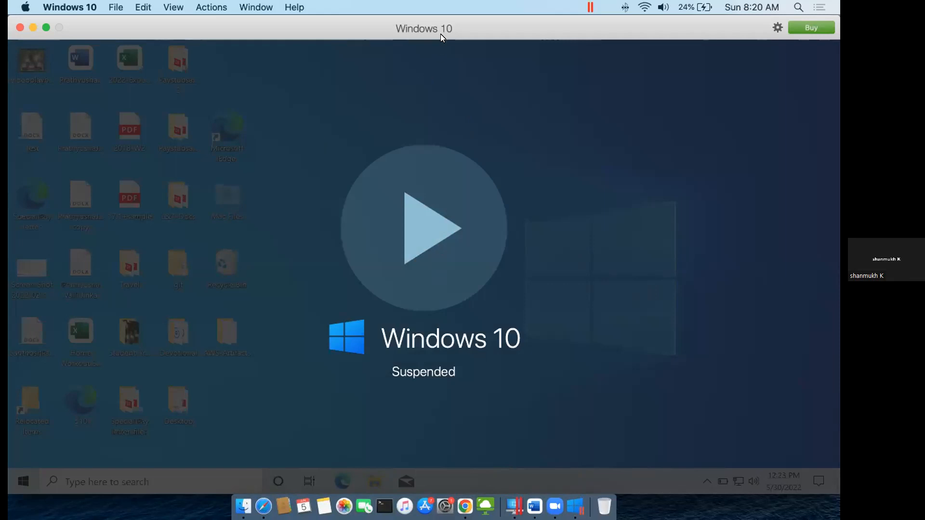
{"action": "left_click", "coordinate": [438, 241]}
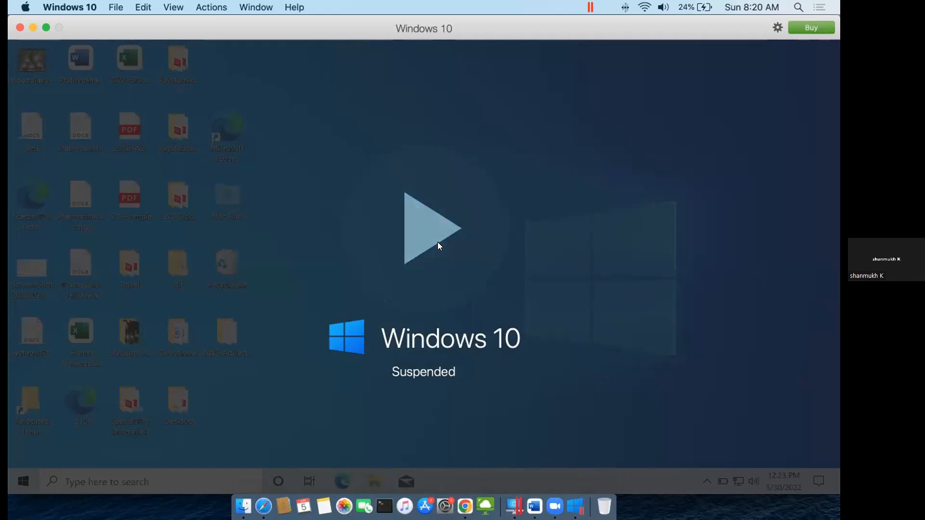
{"action": "left_click", "coordinate": [417, 229]}
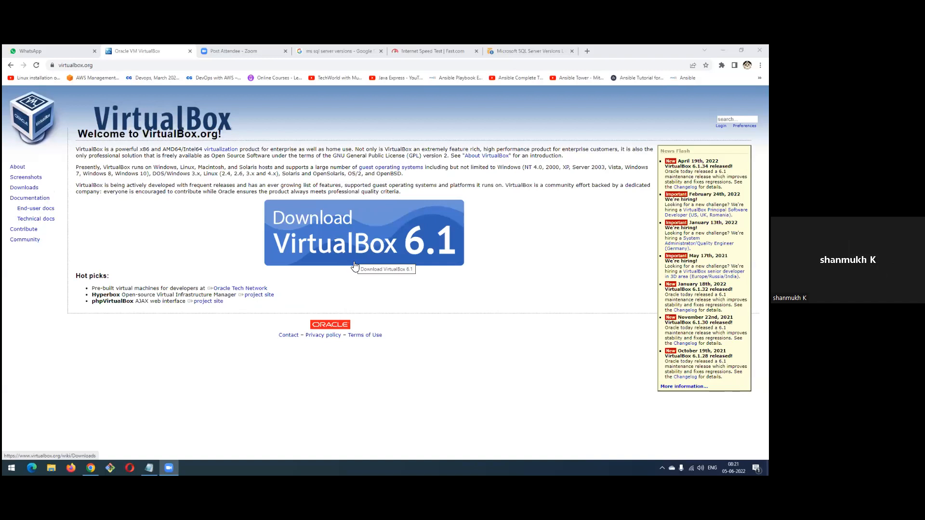
Close the browser window showing the VirtualBox site, reopen Chrome and go to google.com
{"action": "left_click", "coordinate": [760, 50]}
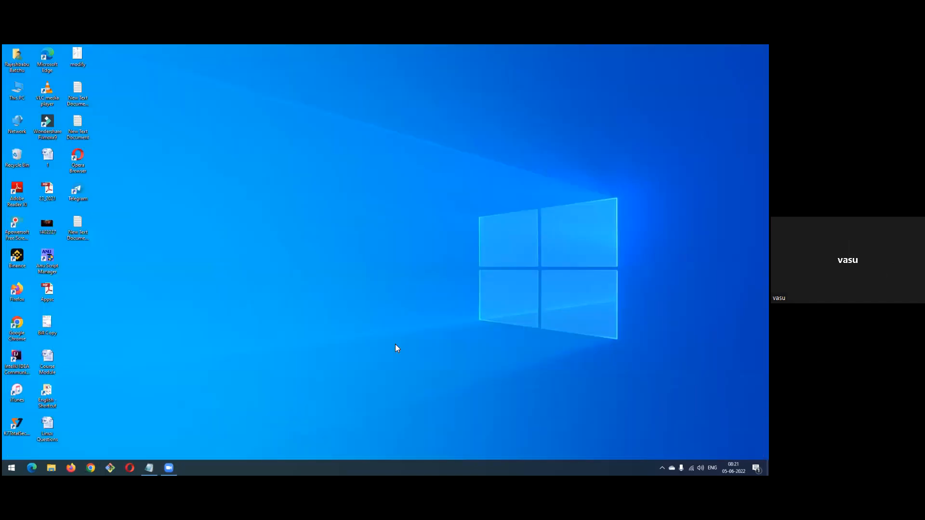
{"action": "left_click", "coordinate": [91, 468]}
{"action": "left_click", "coordinate": [128, 66]}
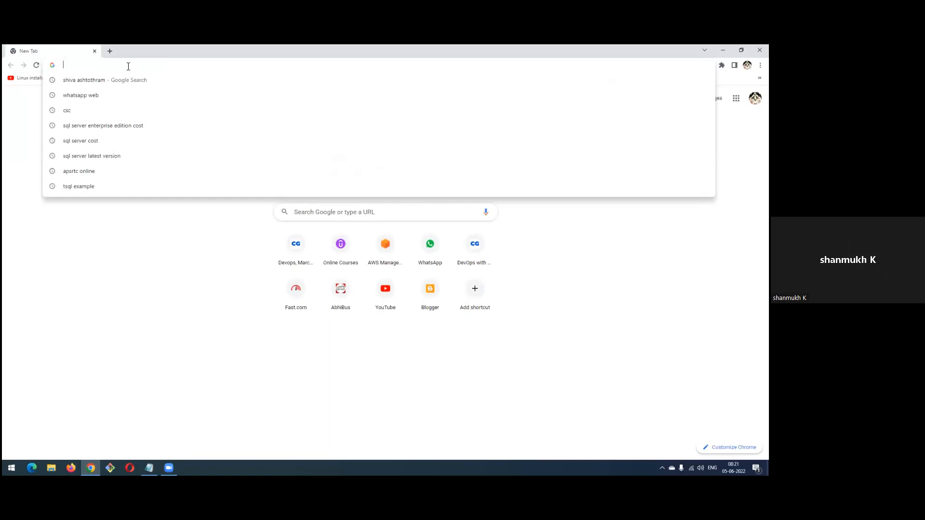
{"action": "type", "text": "google.com"}
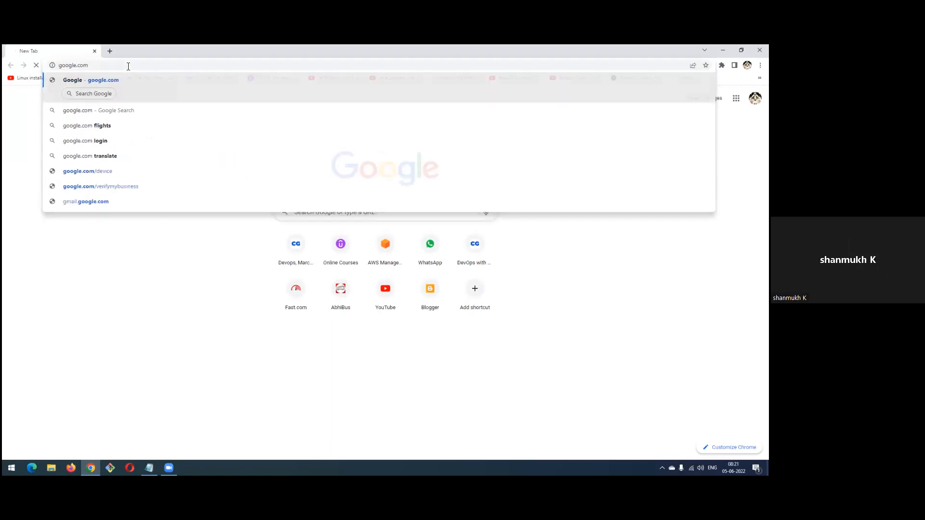
{"action": "key", "text": "Return"}
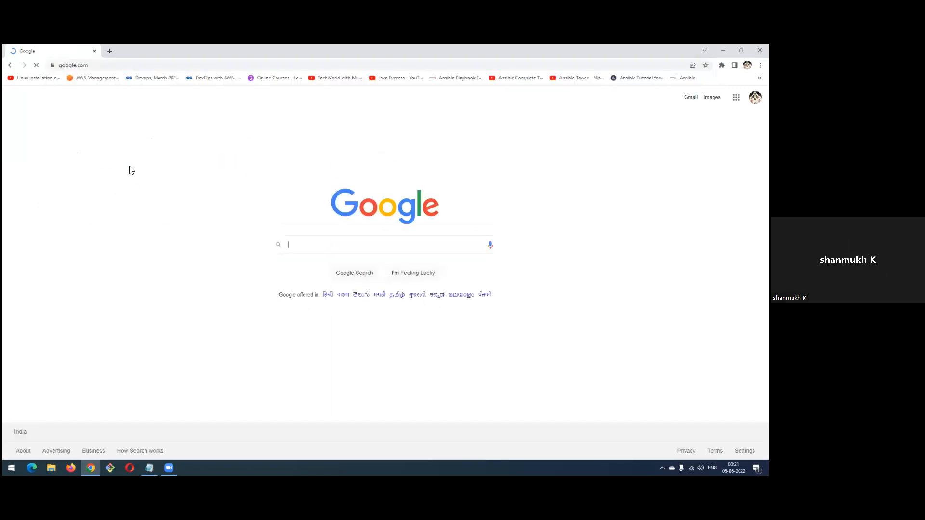
Search Google for "download oracale virtualbox" and open the "Downloads – Oracle VM VirtualBox" result
{"action": "left_click", "coordinate": [314, 247]}
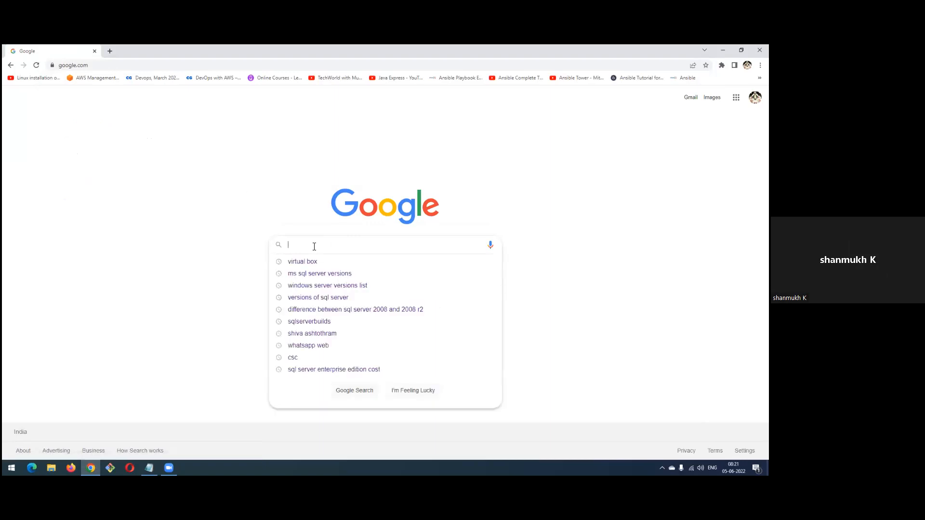
{"action": "type", "text": "down"}
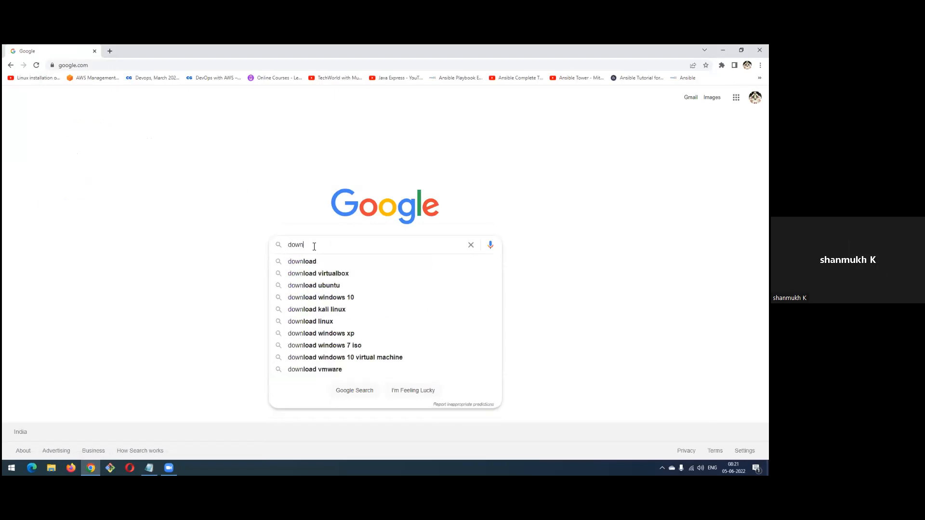
{"action": "key", "text": "Down"}
{"action": "key", "text": "Down"}
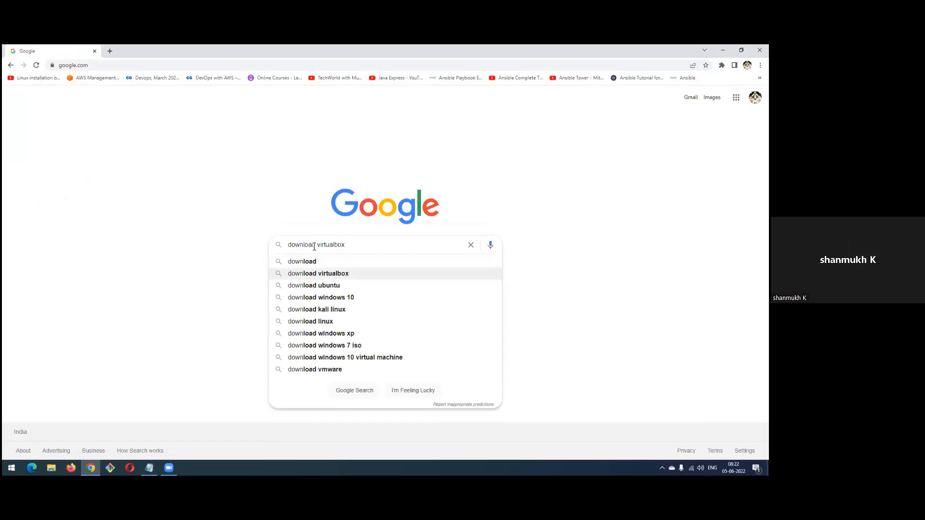
{"action": "left_click", "coordinate": [314, 246]}
{"action": "type", "text": "oracale"}
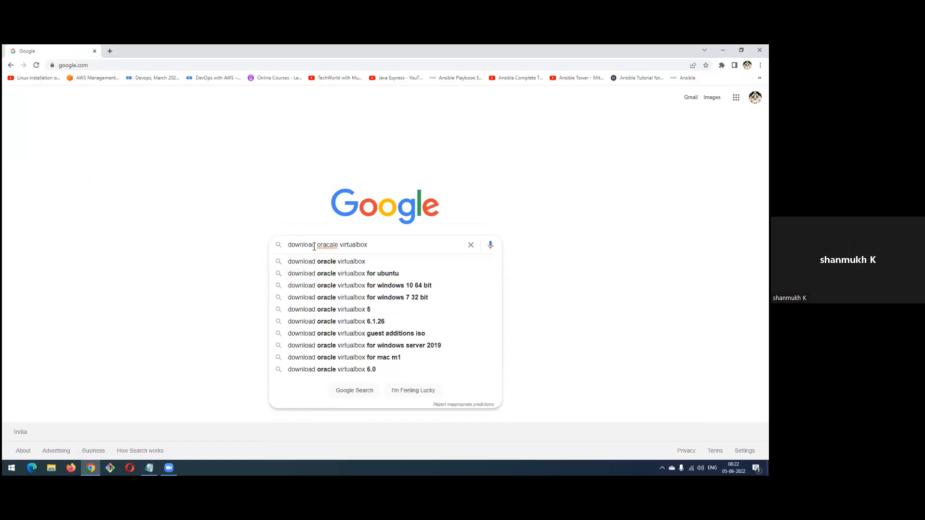
{"action": "key", "text": "Return"}
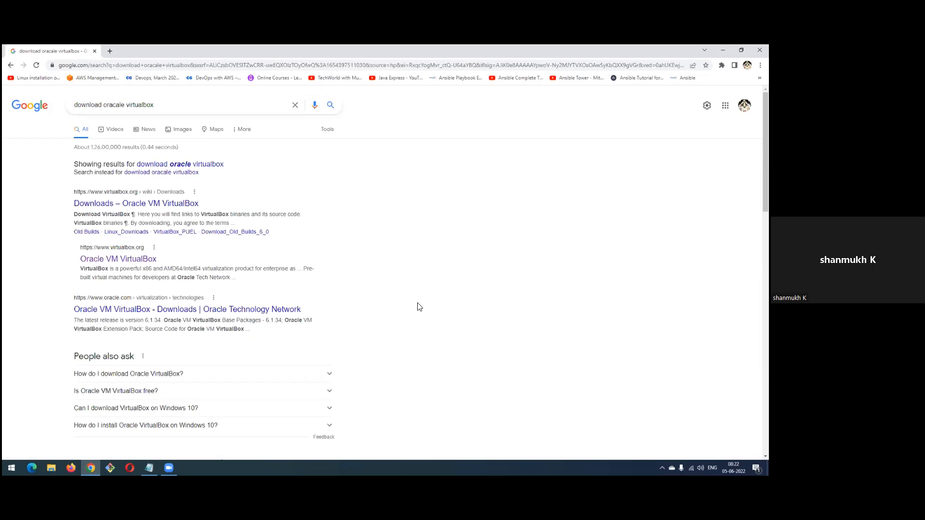
{"action": "left_click", "coordinate": [101, 206]}
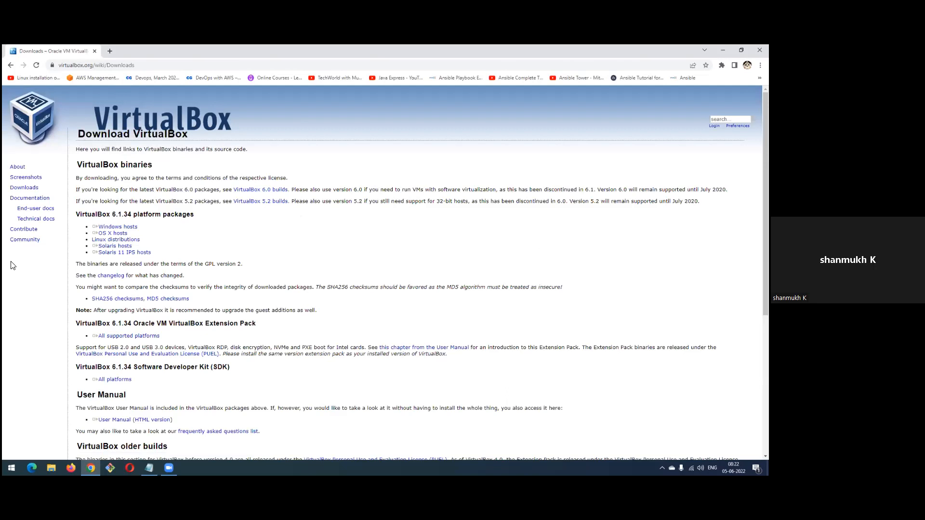
Download the VirtualBox 6.1.34 package for Windows hosts and show the downloaded installer in its folder
{"action": "left_click", "coordinate": [133, 230]}
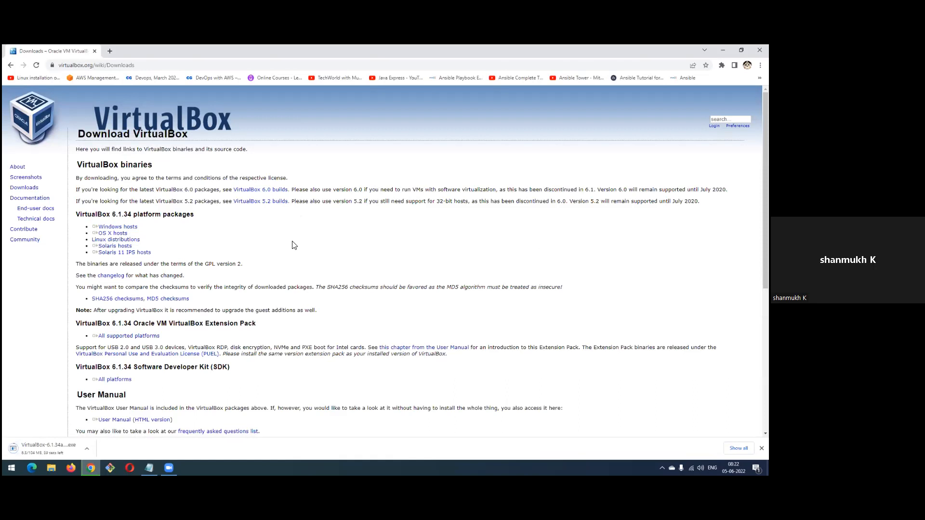
{"action": "key", "text": "ctrl+j"}
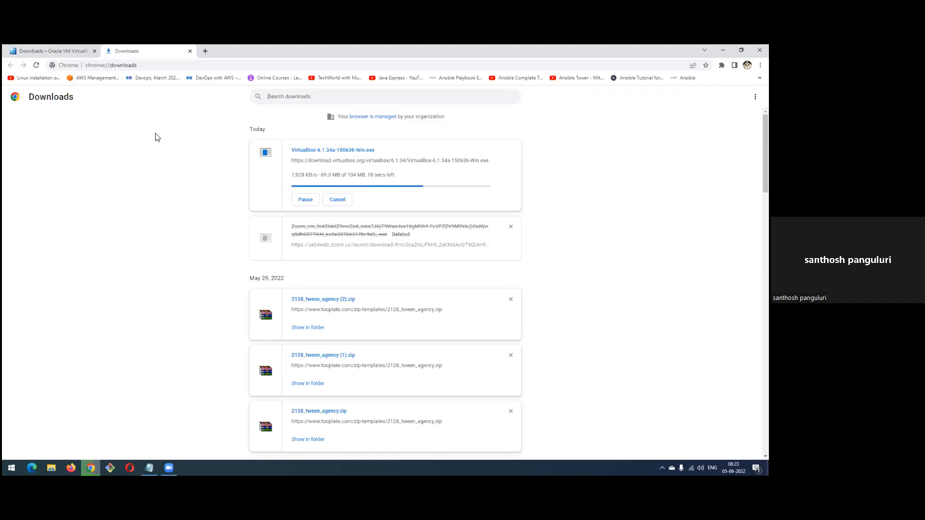
{"action": "left_click", "coordinate": [48, 51]}
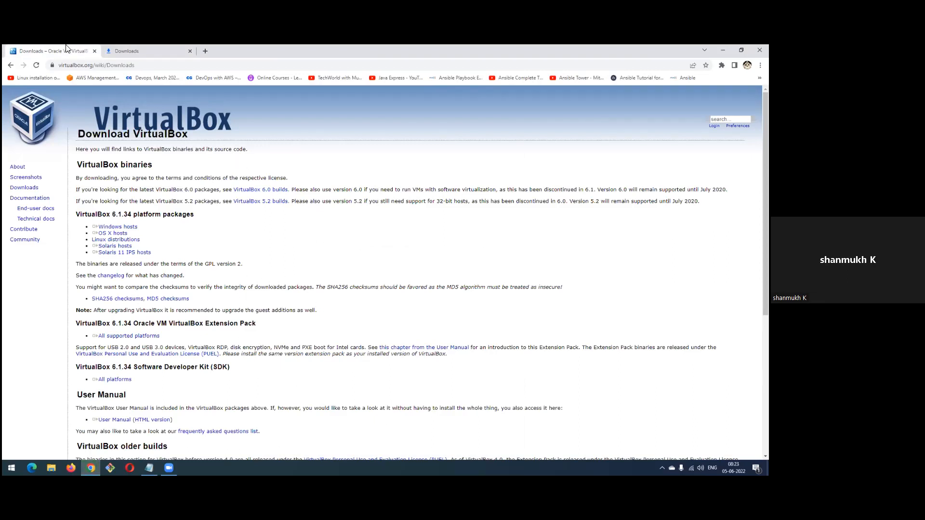
{"action": "left_click", "coordinate": [139, 50]}
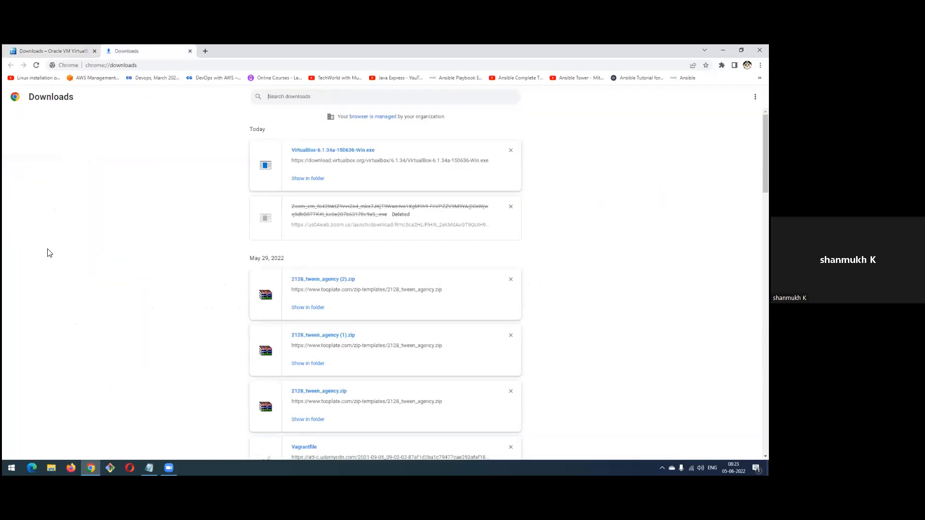
{"action": "left_click", "coordinate": [301, 180]}
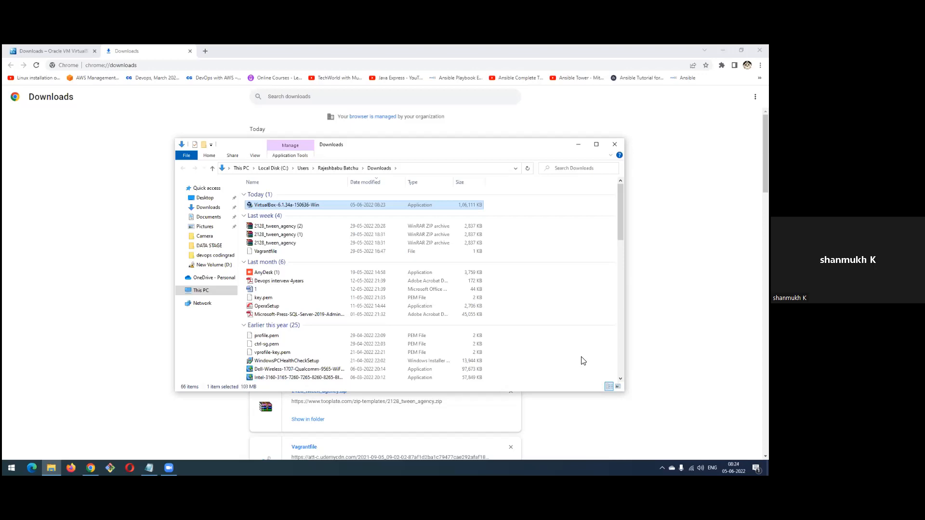
Run the VirtualBox-6.1.34a-150636-Win installer as administrator and complete the setup wizard with the default options
{"action": "right_click", "coordinate": [285, 208]}
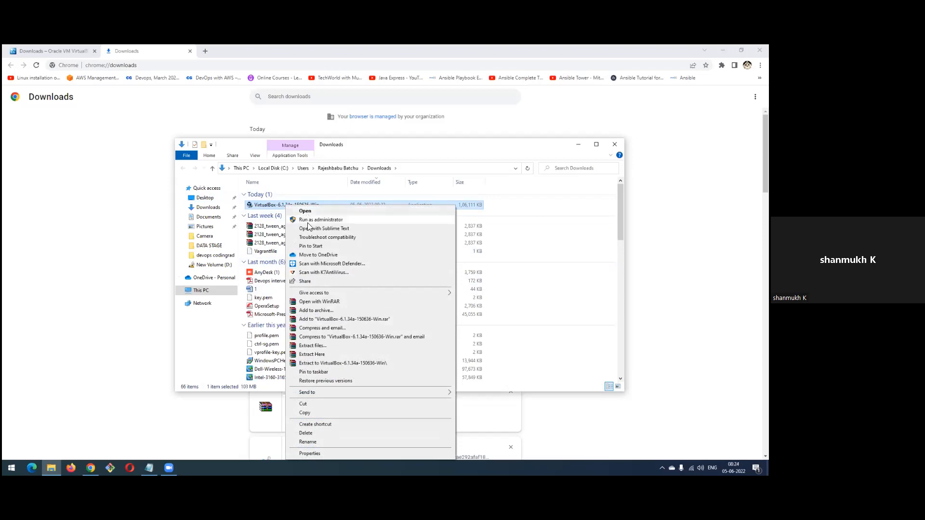
{"action": "left_click", "coordinate": [309, 223]}
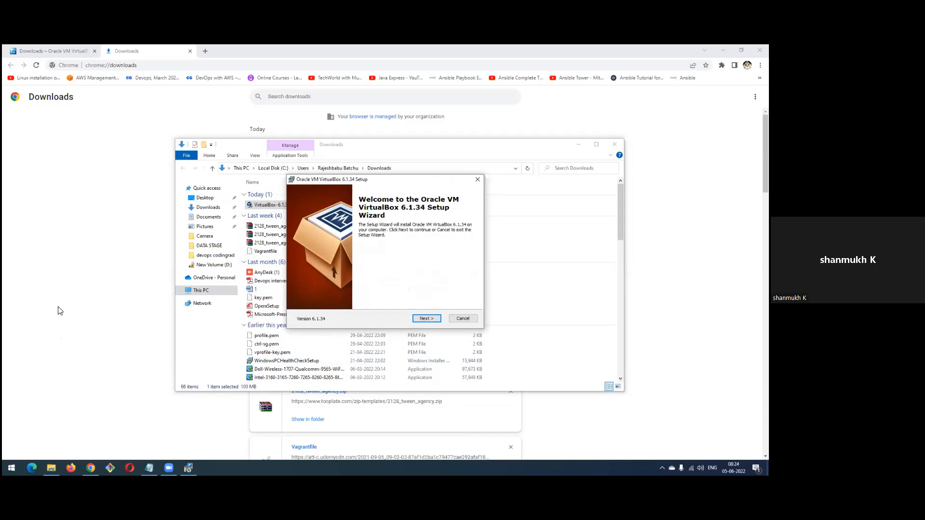
{"action": "left_click", "coordinate": [427, 319]}
{"action": "left_click", "coordinate": [427, 319]}
{"action": "left_click", "coordinate": [428, 318]}
{"action": "left_click", "coordinate": [429, 319]}
{"action": "left_click", "coordinate": [429, 318]}
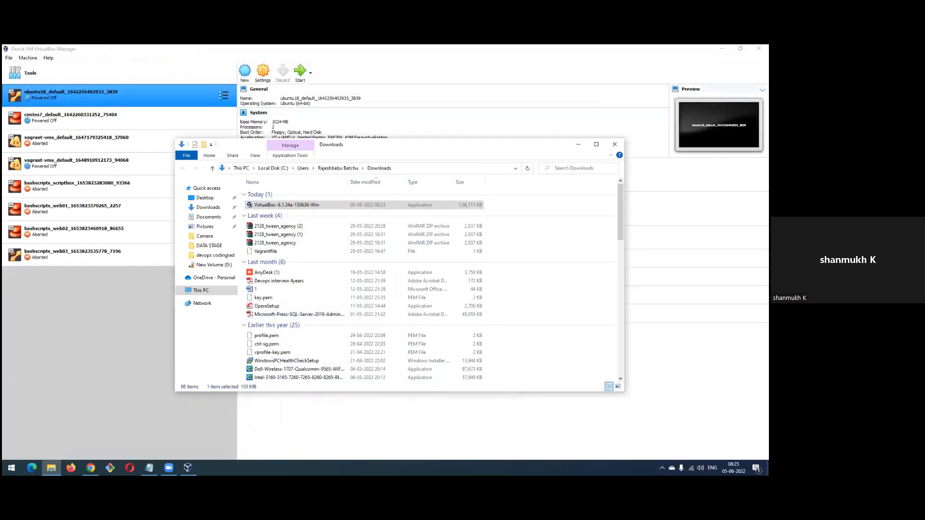
Minimize the Chrome and Downloads folder windows and bring Oracle VM VirtualBox Manager to the front
{"action": "left_click", "coordinate": [722, 49]}
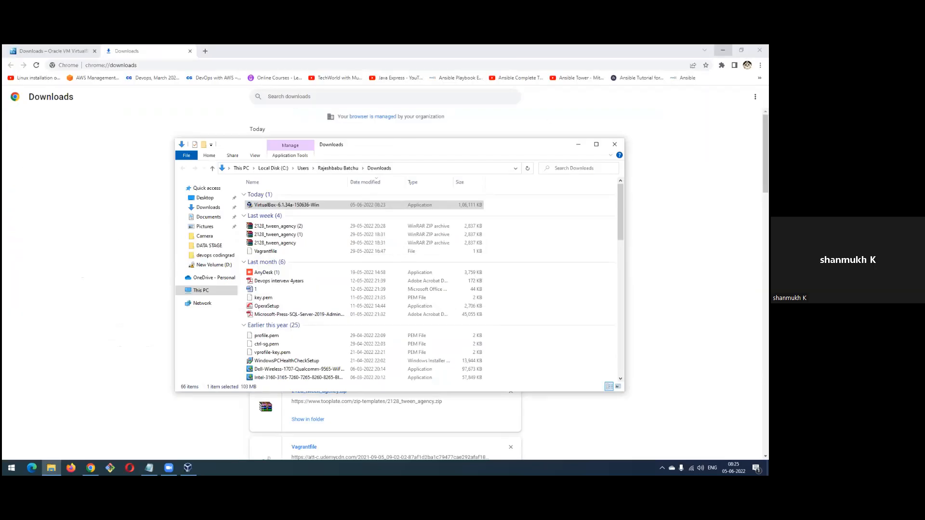
{"action": "left_click", "coordinate": [723, 50]}
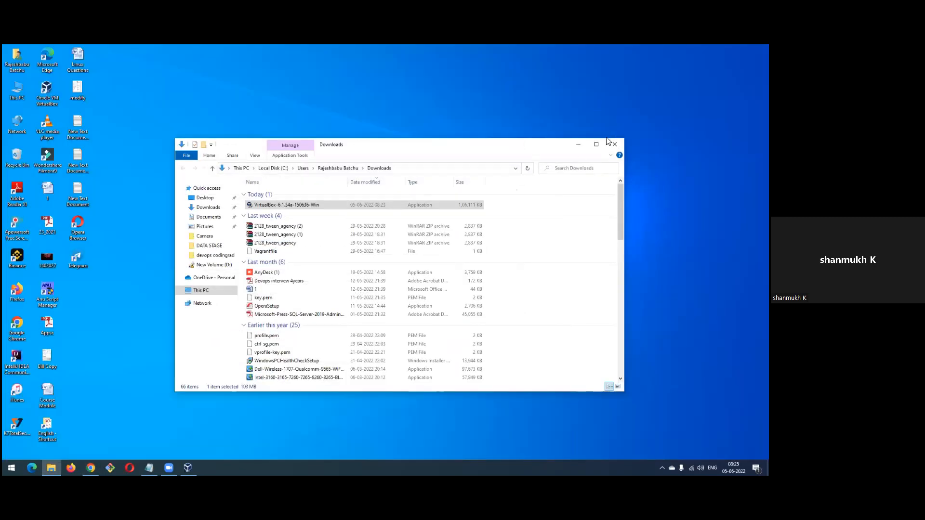
{"action": "left_click", "coordinate": [583, 146]}
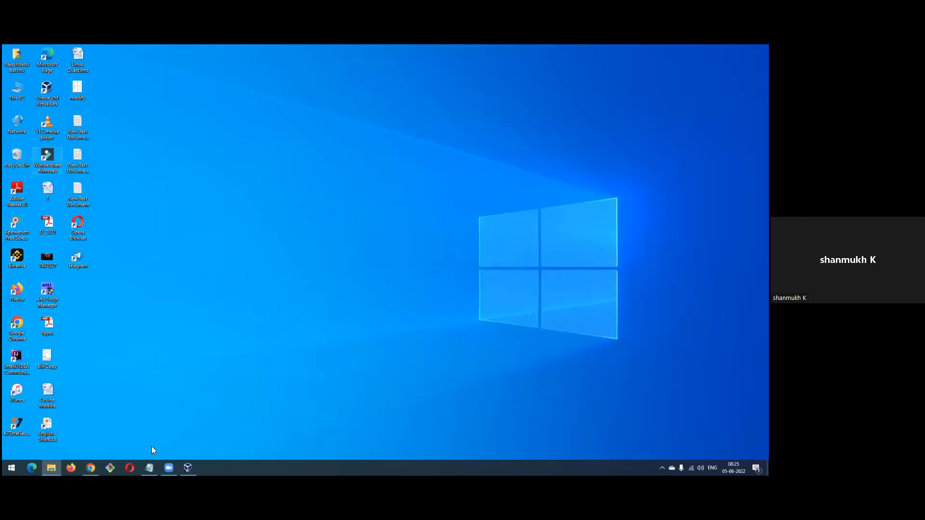
{"action": "left_click", "coordinate": [188, 468]}
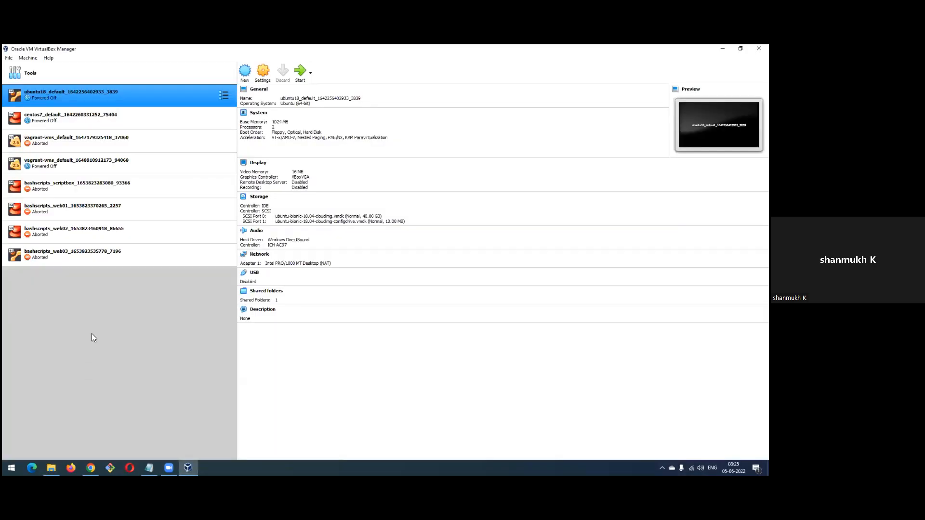
Remove the ubuntu18 and centos7 virtual machines one after the other, deleting all their files
{"action": "right_click", "coordinate": [53, 99]}
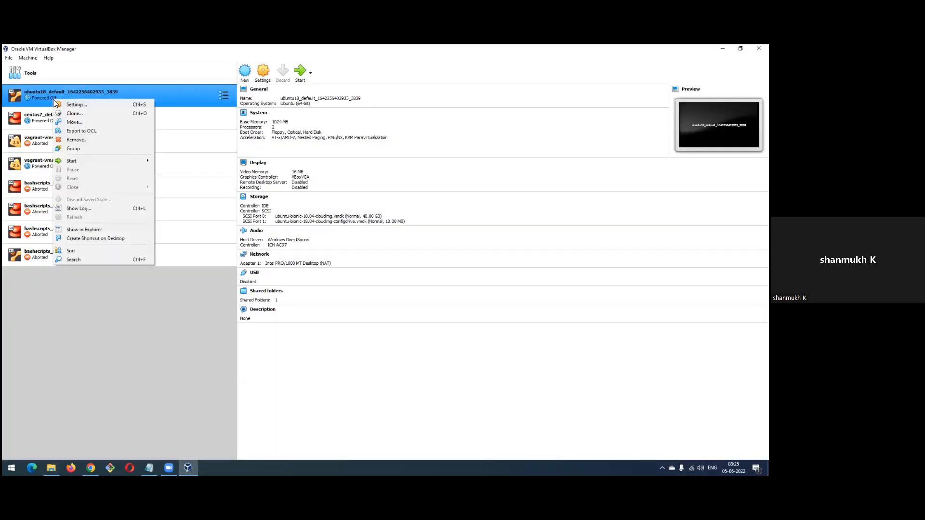
{"action": "left_click", "coordinate": [77, 139]}
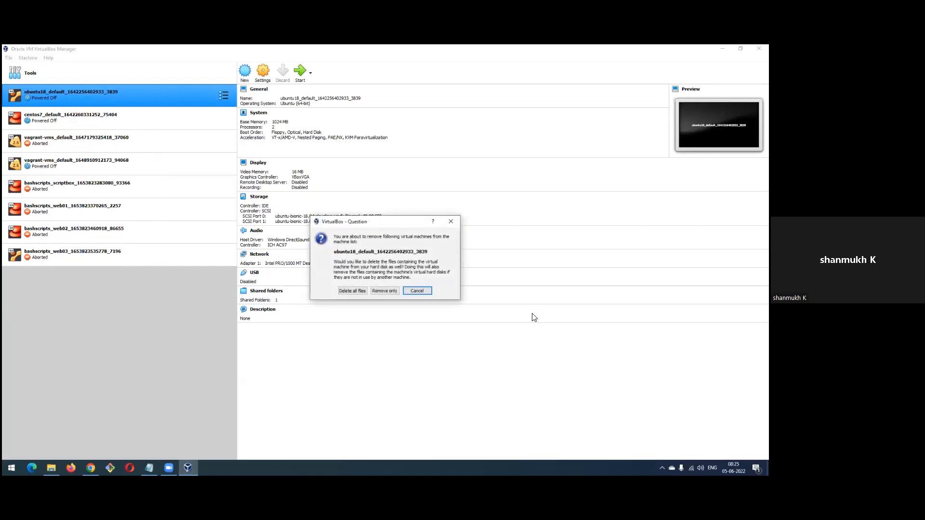
{"action": "left_click", "coordinate": [348, 291]}
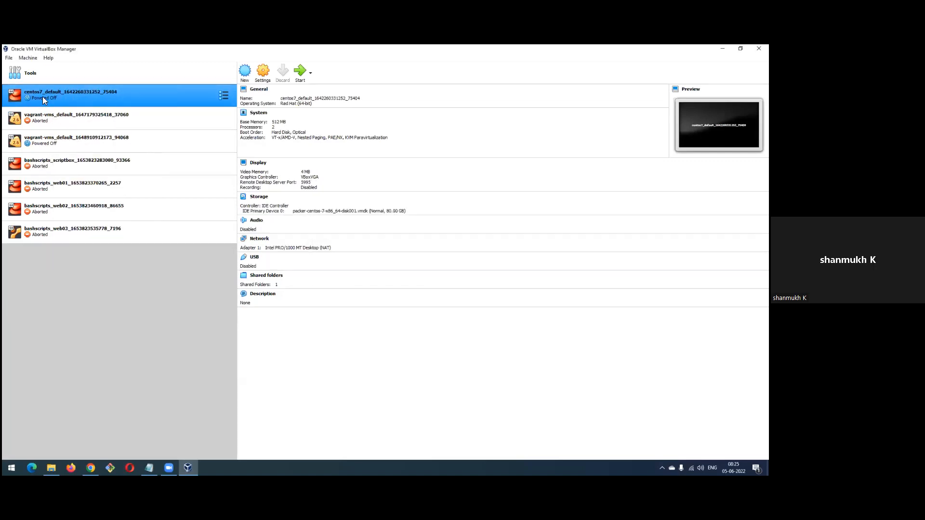
{"action": "right_click", "coordinate": [43, 96]}
{"action": "left_click", "coordinate": [75, 139]}
{"action": "left_click", "coordinate": [360, 291]}
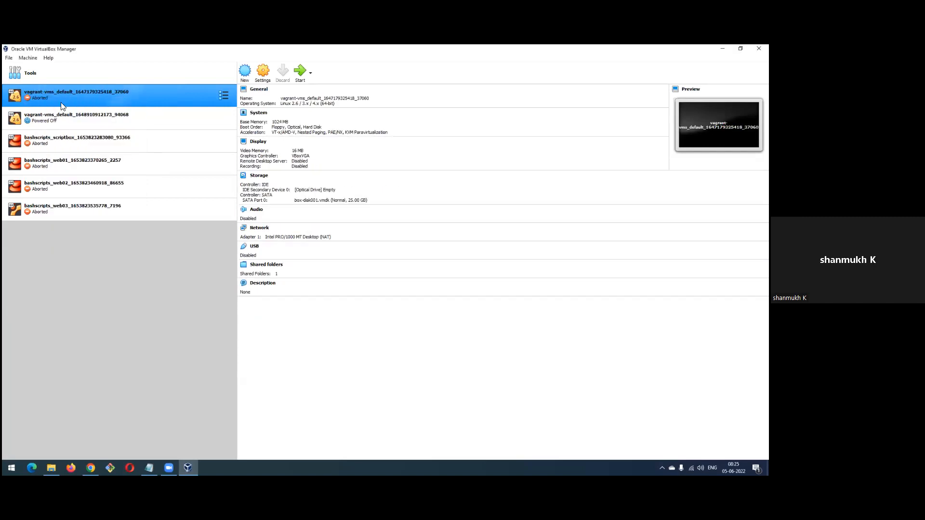
Select all the remaining vagrant-vms and bashscripts virtual machines and remove them together with all their files
{"action": "right_click", "coordinate": [61, 102]}
{"action": "left_click", "coordinate": [61, 231]}
{"action": "left_click", "coordinate": [130, 115], "text": "ctrl"}
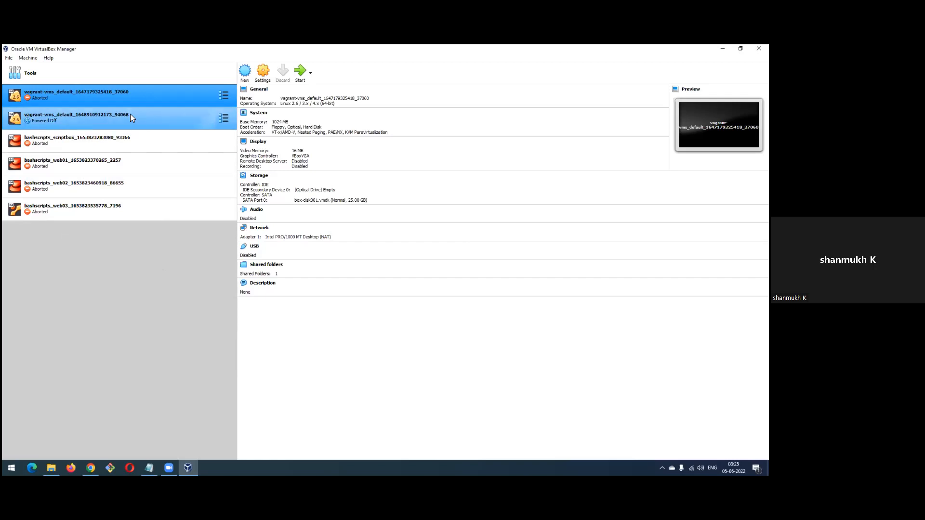
{"action": "left_click", "coordinate": [123, 138], "text": "ctrl"}
{"action": "left_click", "coordinate": [123, 161], "text": "ctrl"}
{"action": "left_click", "coordinate": [120, 186], "text": "ctrl"}
{"action": "left_click", "coordinate": [116, 209], "text": "ctrl"}
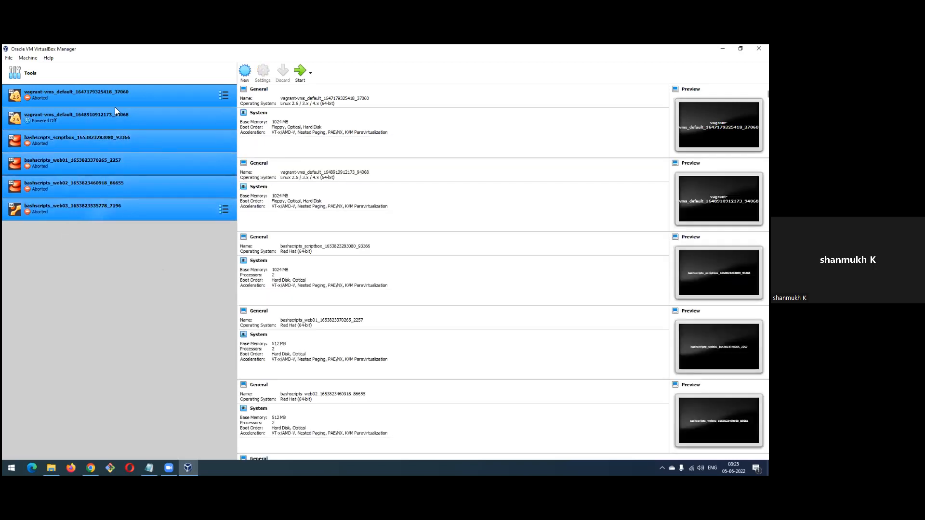
{"action": "right_click", "coordinate": [110, 94]}
{"action": "left_click", "coordinate": [140, 131]}
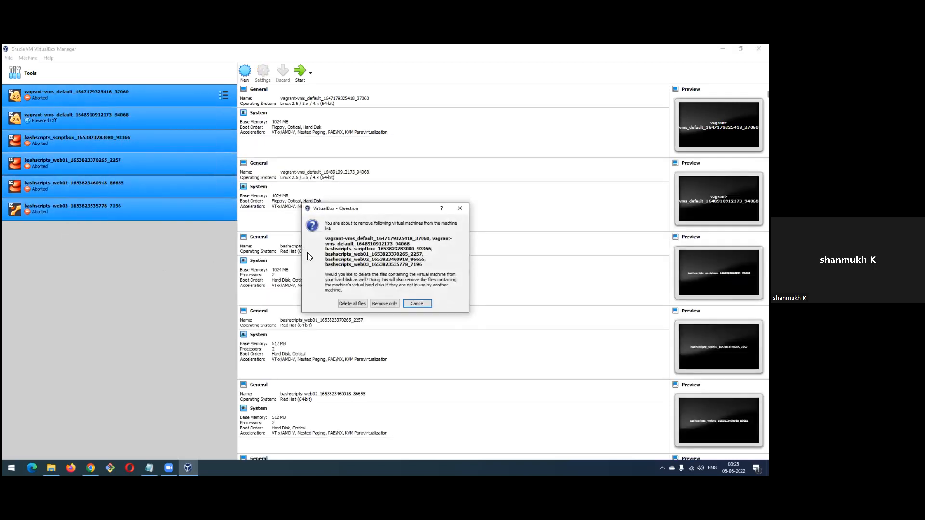
{"action": "left_click", "coordinate": [356, 303]}
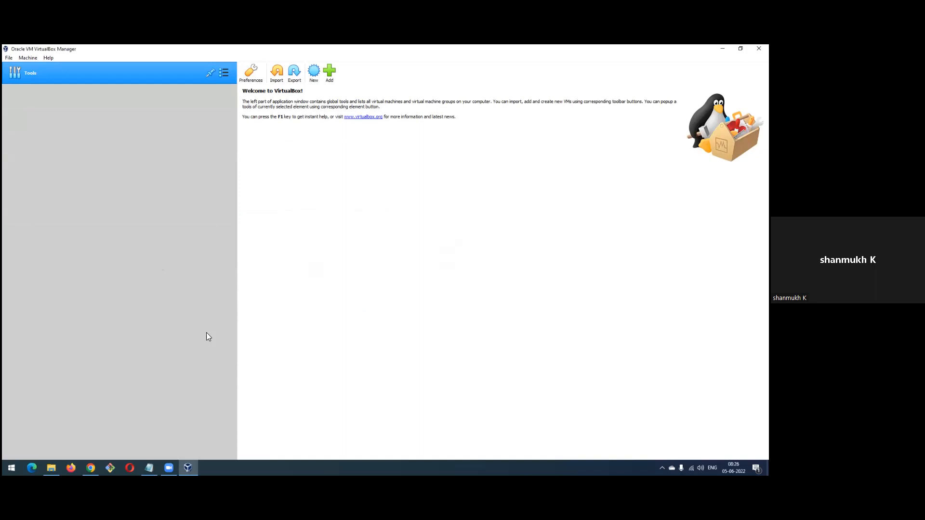
Close VirtualBox Manager, reopen it from its desktop shortcut and close it again
{"action": "left_click", "coordinate": [759, 48]}
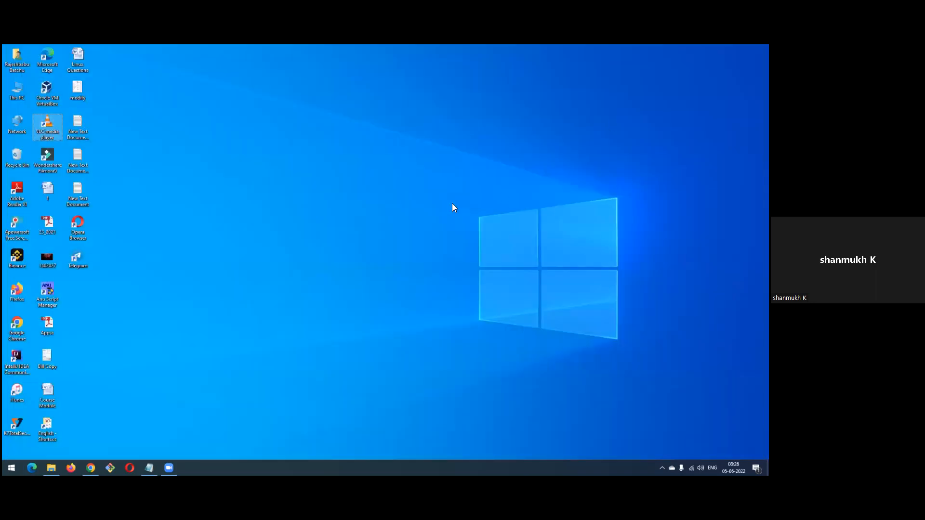
{"action": "double_click", "coordinate": [47, 91]}
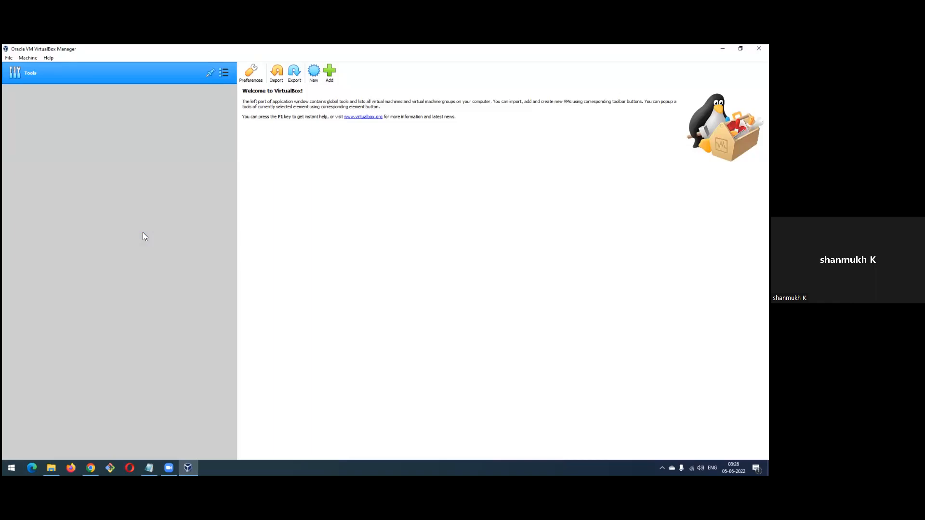
{"action": "left_click", "coordinate": [759, 48]}
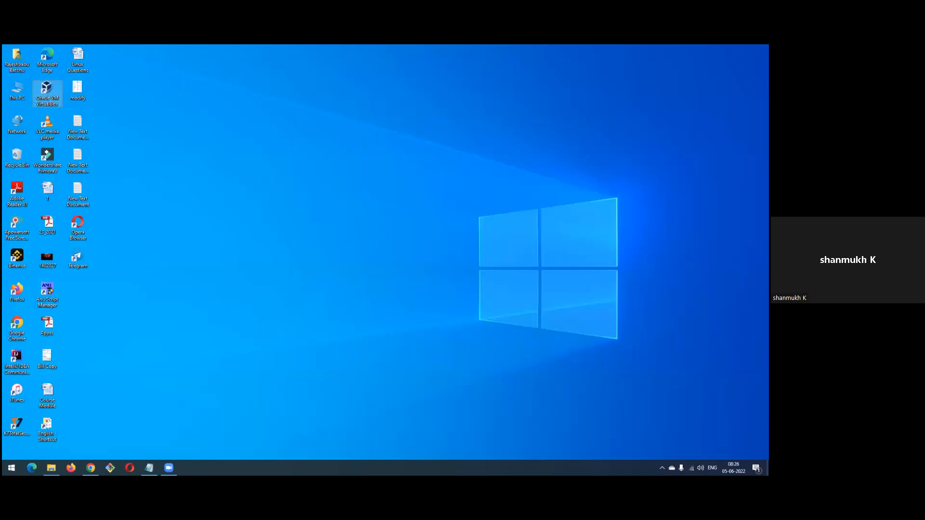
Run Oracle VM VirtualBox as administrator from its desktop shortcut
{"action": "left_click", "coordinate": [616, 133]}
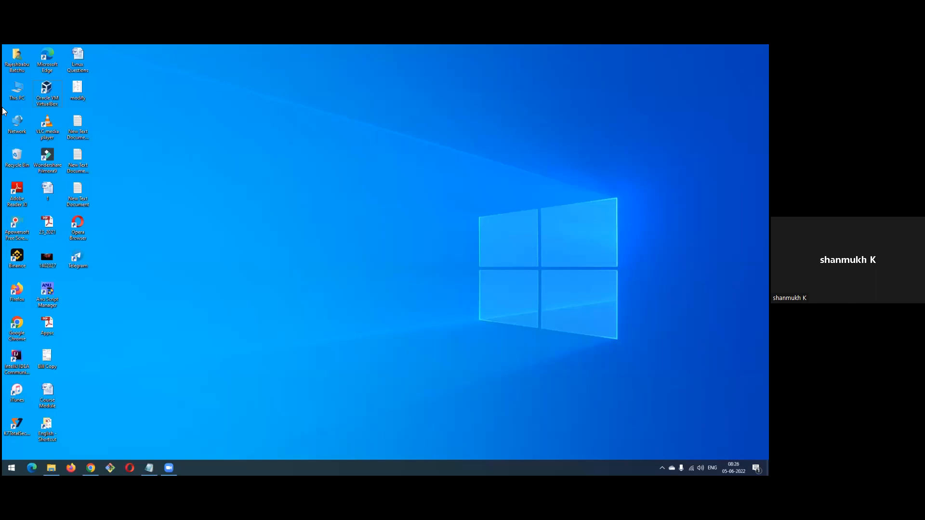
{"action": "right_click", "coordinate": [46, 91]}
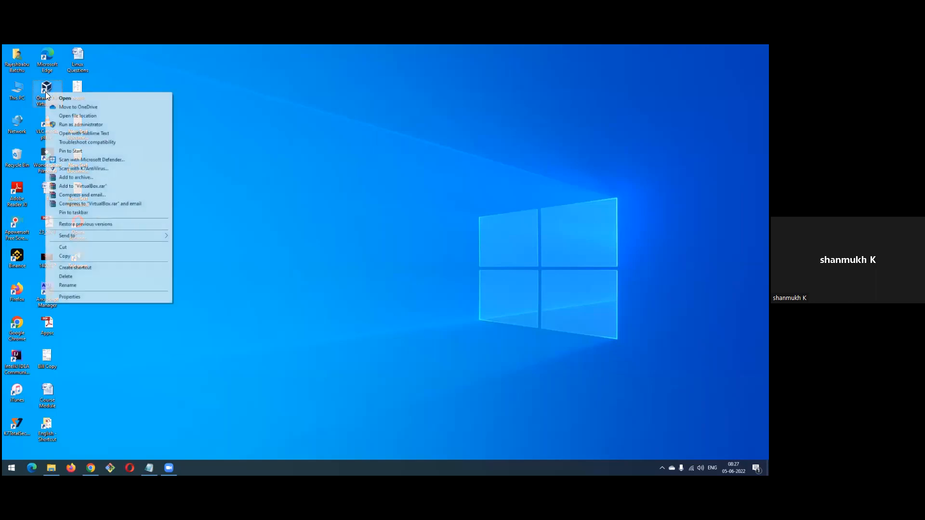
{"action": "left_click", "coordinate": [89, 126]}
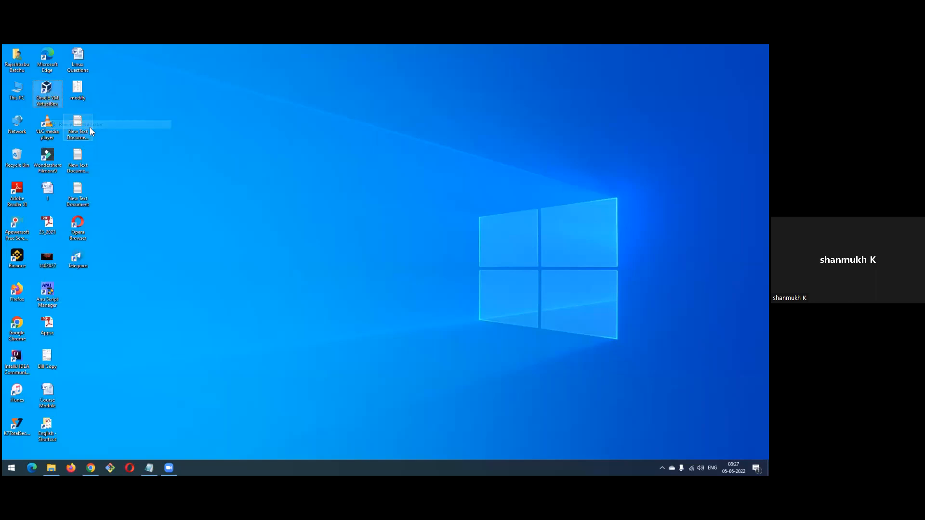
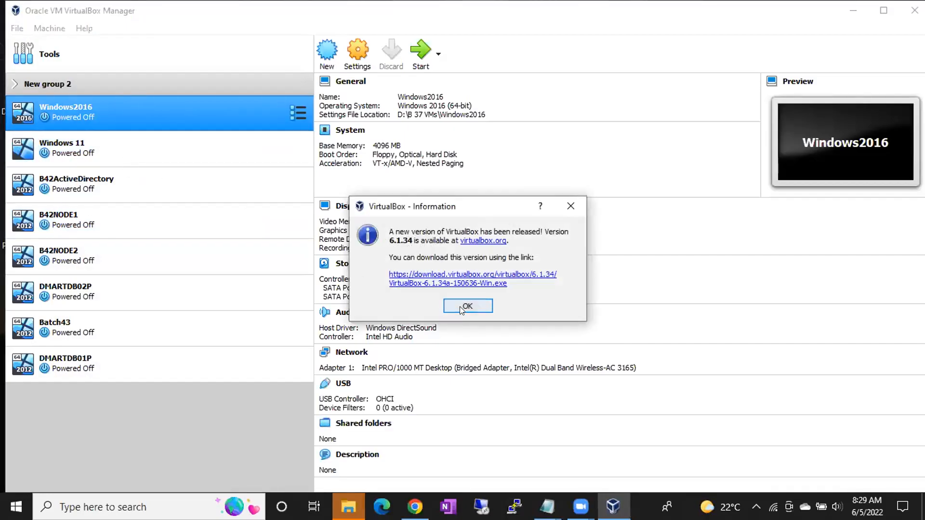
Dismiss the new-version notice and review the details of each virtual machine from Windows 11 down to DMARTDB01P
{"action": "left_click", "coordinate": [467, 304]}
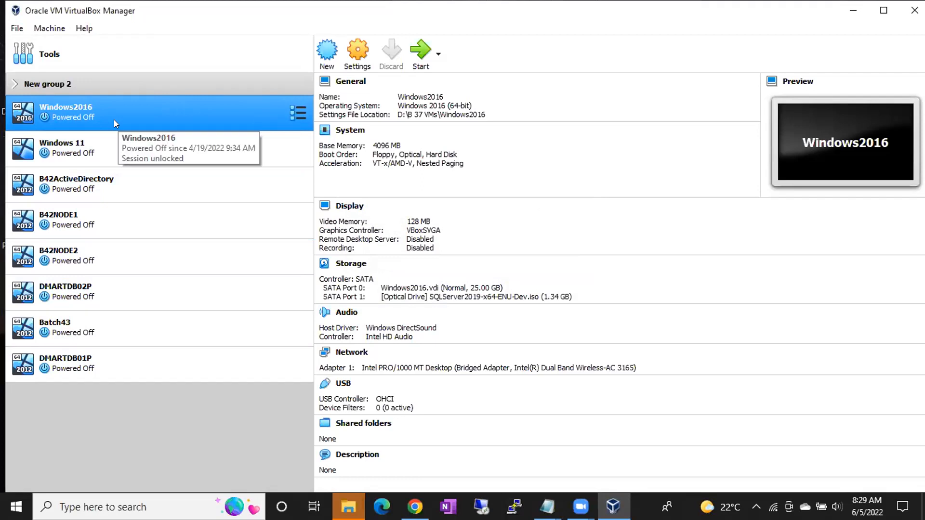
{"action": "left_click", "coordinate": [90, 147]}
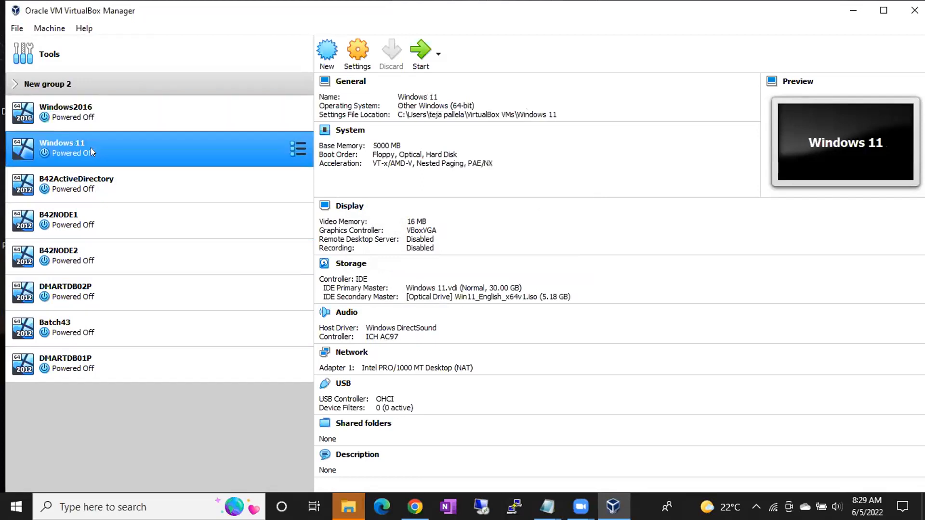
{"action": "left_click", "coordinate": [89, 185]}
{"action": "left_click", "coordinate": [88, 223]}
{"action": "left_click", "coordinate": [87, 250]}
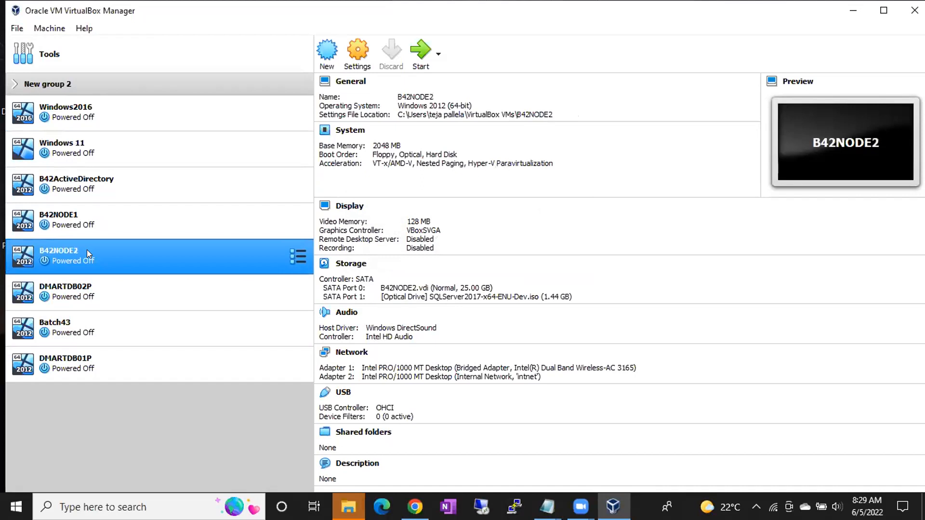
{"action": "left_click", "coordinate": [88, 288]}
{"action": "left_click", "coordinate": [80, 329]}
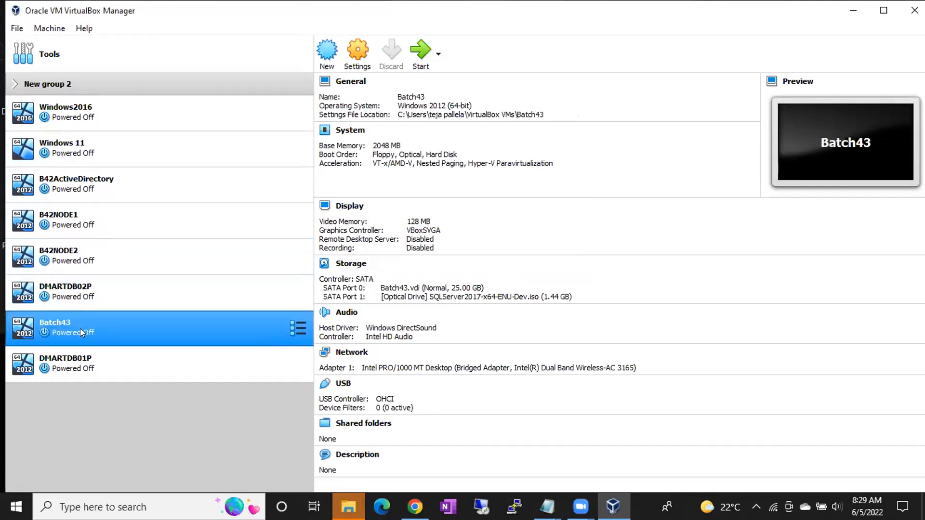
{"action": "left_click", "coordinate": [77, 359]}
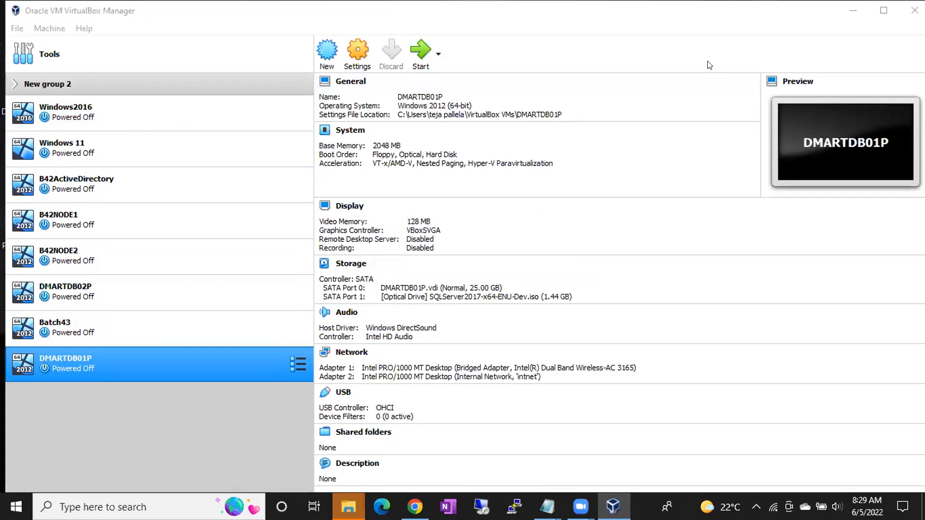
Start creating a new virtual machine and name it BATCH 44
{"action": "left_click", "coordinate": [329, 60]}
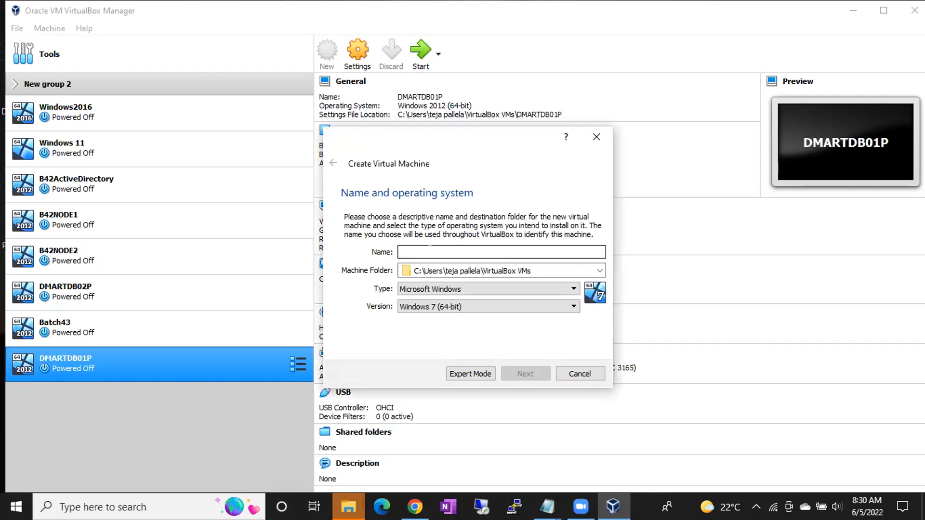
{"action": "type", "text": "BATCH "}
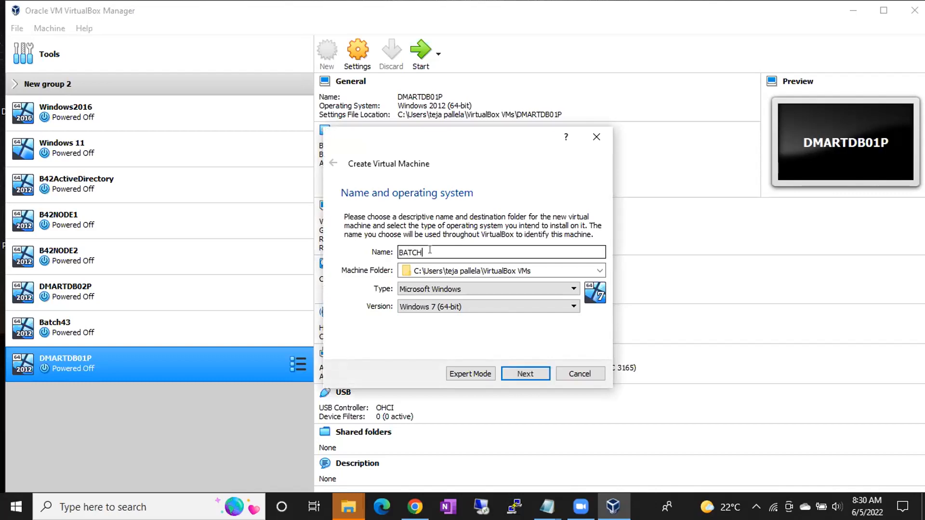
{"action": "type", "text": "44"}
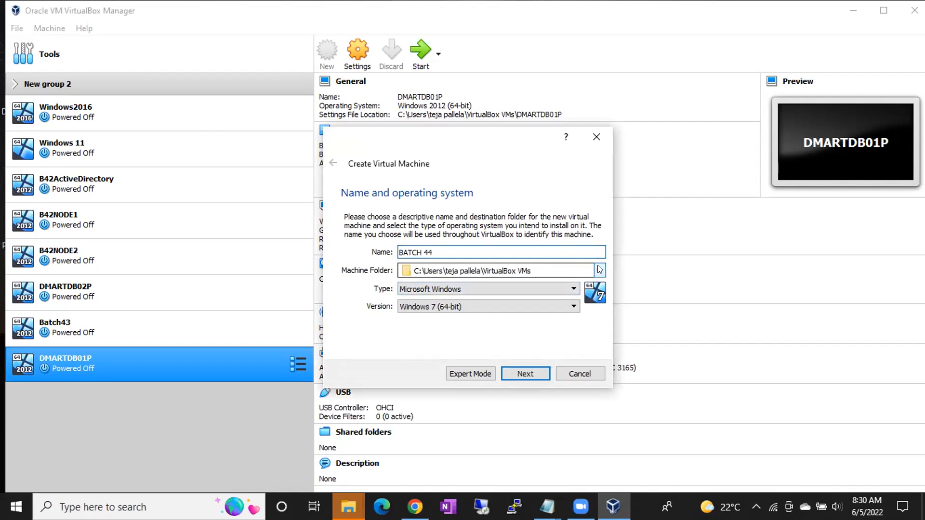
Browse for a different machine folder and open the Oracle VMs folder on Local Disk (E:)
{"action": "left_click", "coordinate": [599, 269]}
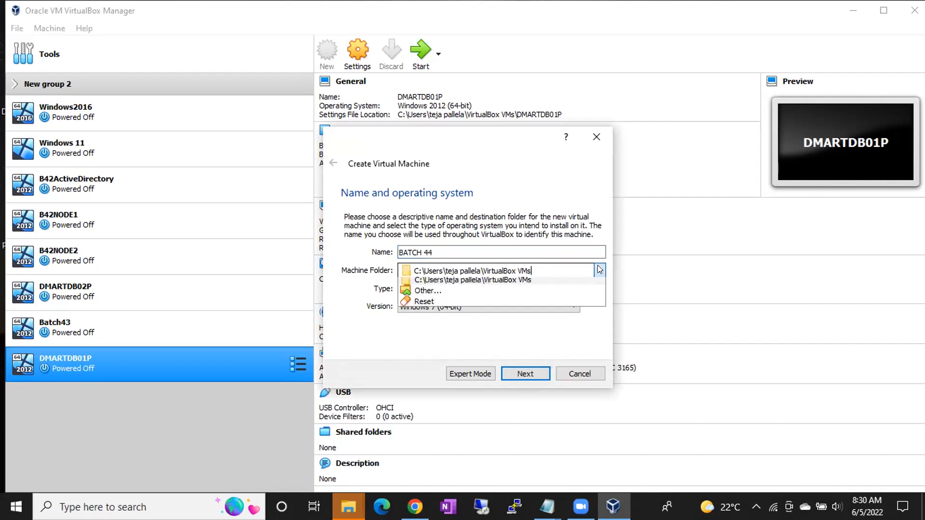
{"action": "left_click", "coordinate": [444, 296]}
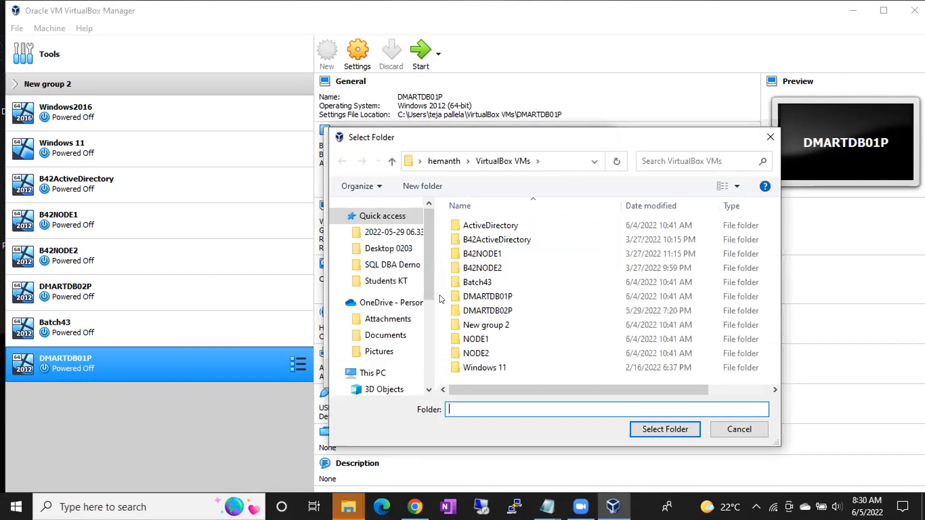
{"action": "left_click_drag", "start_coordinate": [425, 293], "coordinate": [425, 331]}
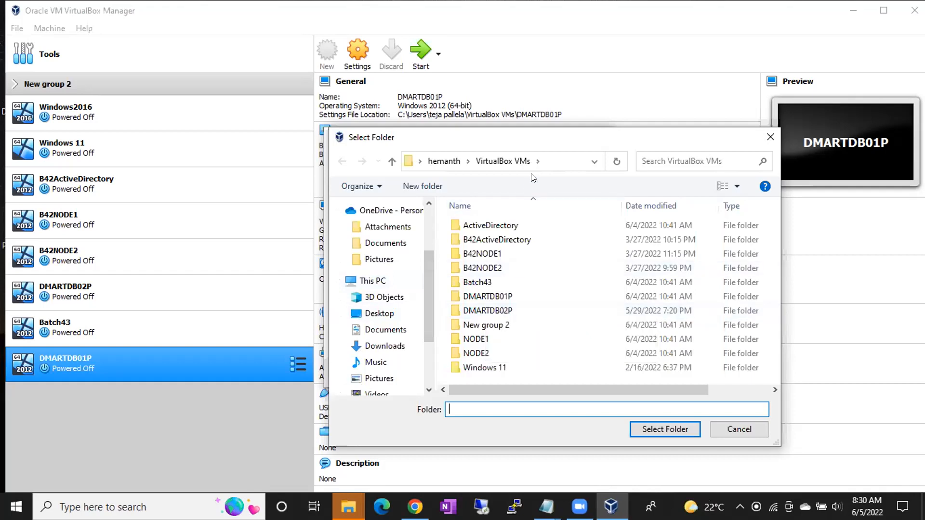
{"action": "left_click", "coordinate": [548, 161]}
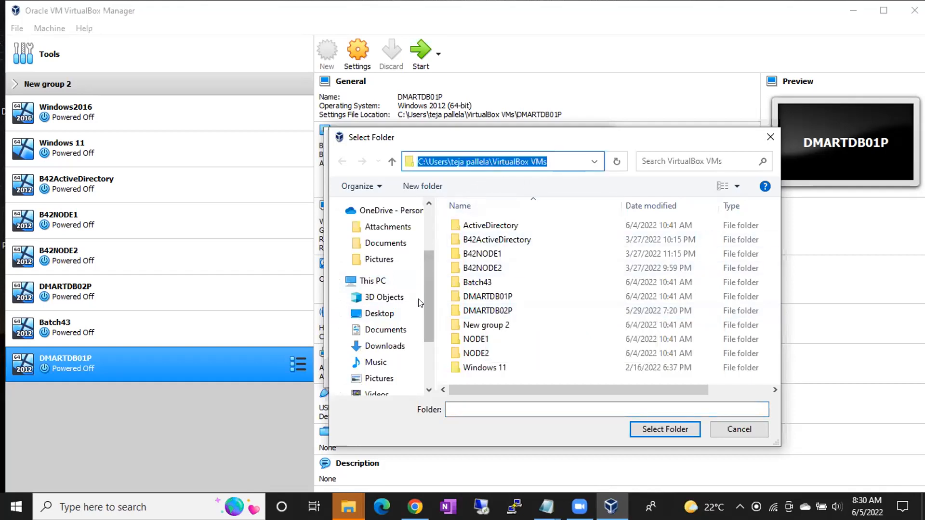
{"action": "left_click", "coordinate": [375, 281]}
{"action": "scroll", "coordinate": [538, 311], "scroll_direction": "down", "scroll_amount": 5}
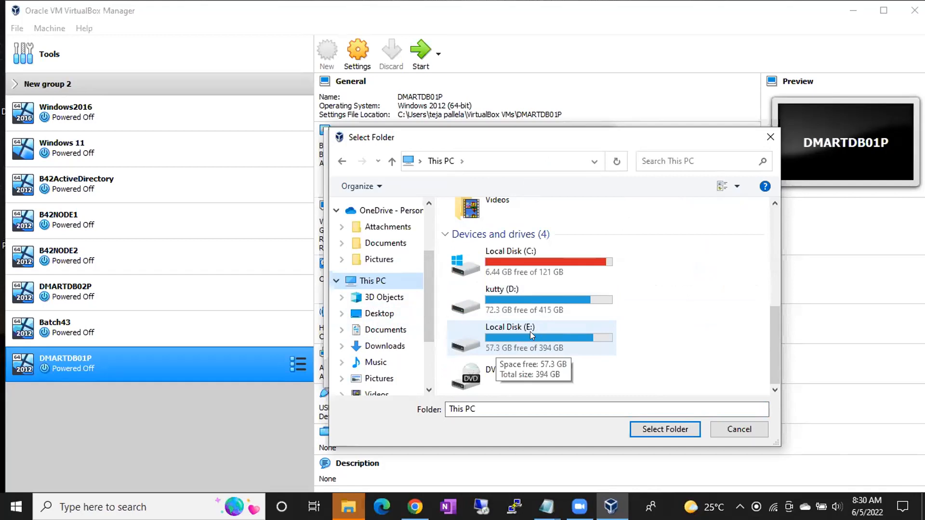
{"action": "left_click", "coordinate": [523, 295]}
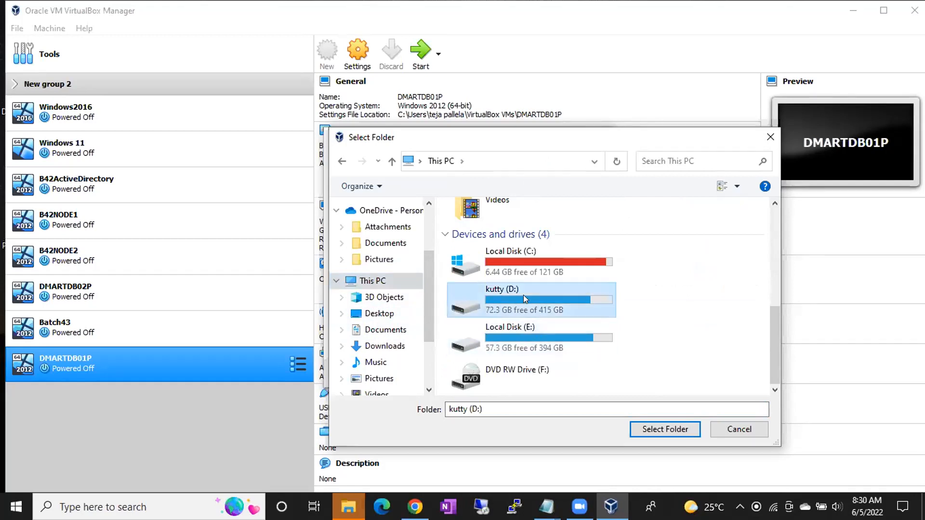
{"action": "double_click", "coordinate": [512, 328]}
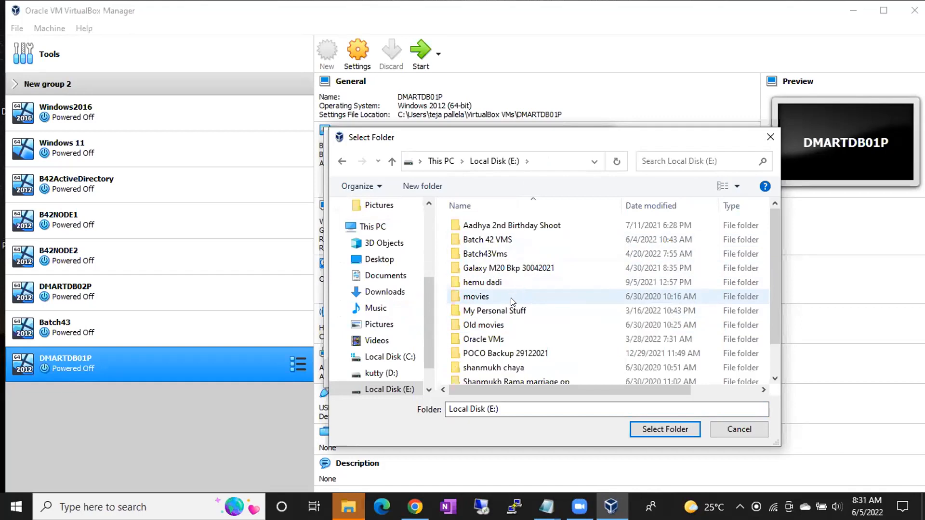
{"action": "double_click", "coordinate": [490, 339]}
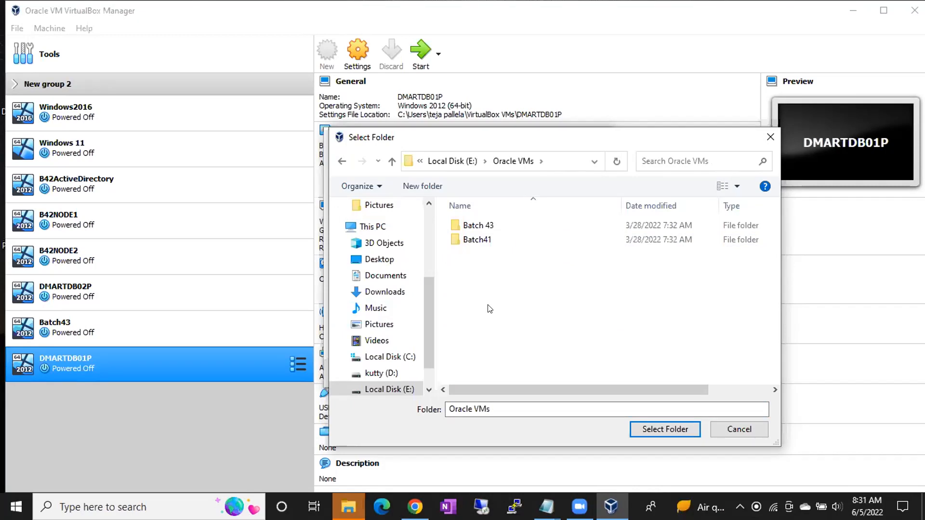
Create a folder named Batch 44 inside Oracle VMs and choose it as the machine folder
{"action": "key", "text": "ctrl+shift+n"}
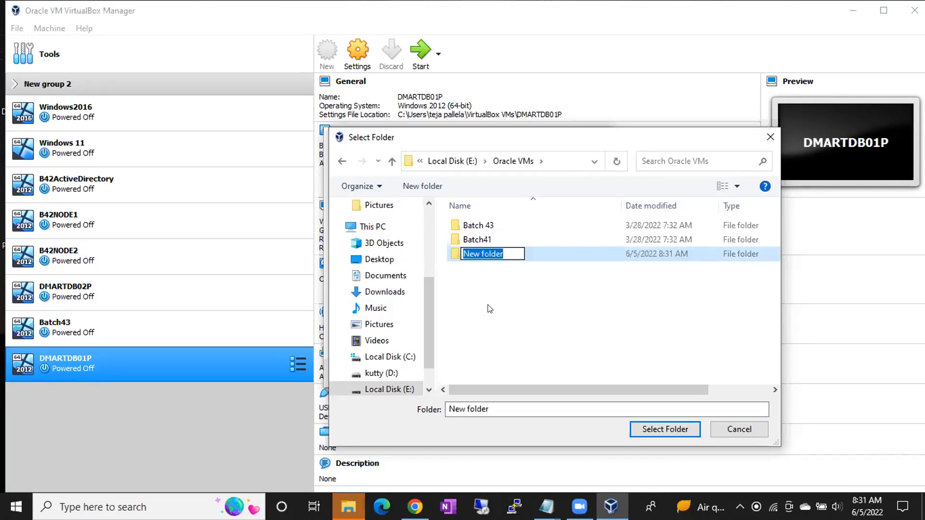
{"action": "type", "text": "Batch 44"}
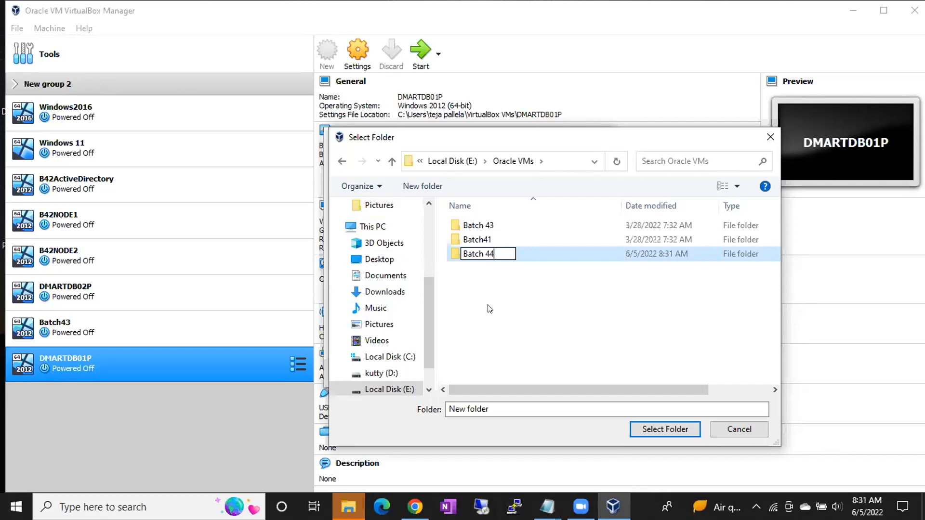
{"action": "key", "text": "Return"}
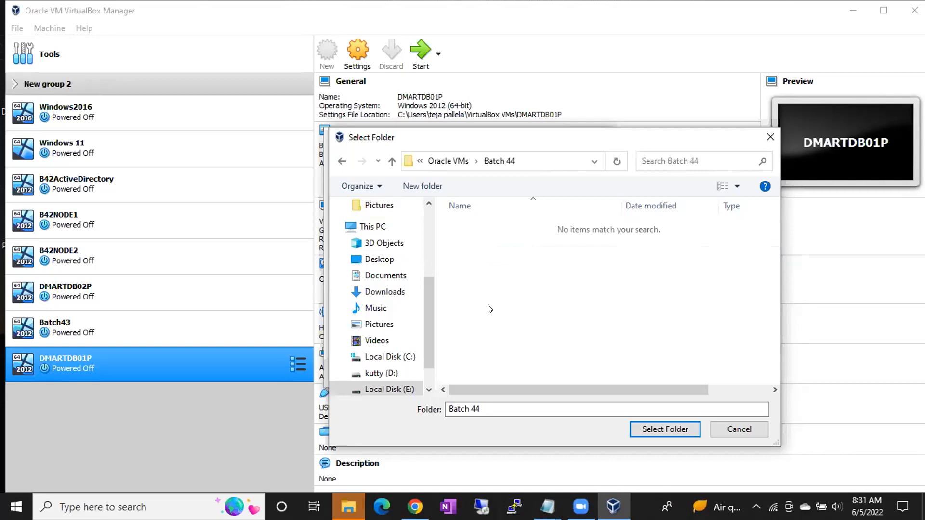
{"action": "left_click", "coordinate": [646, 428]}
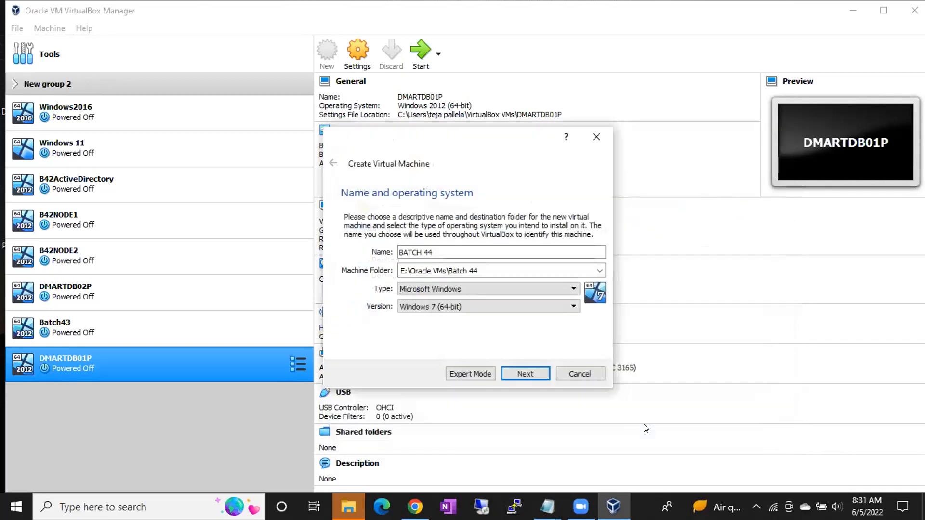
{"action": "left_click", "coordinate": [465, 270]}
{"action": "left_click_drag", "start_coordinate": [477, 270], "coordinate": [391, 275]}
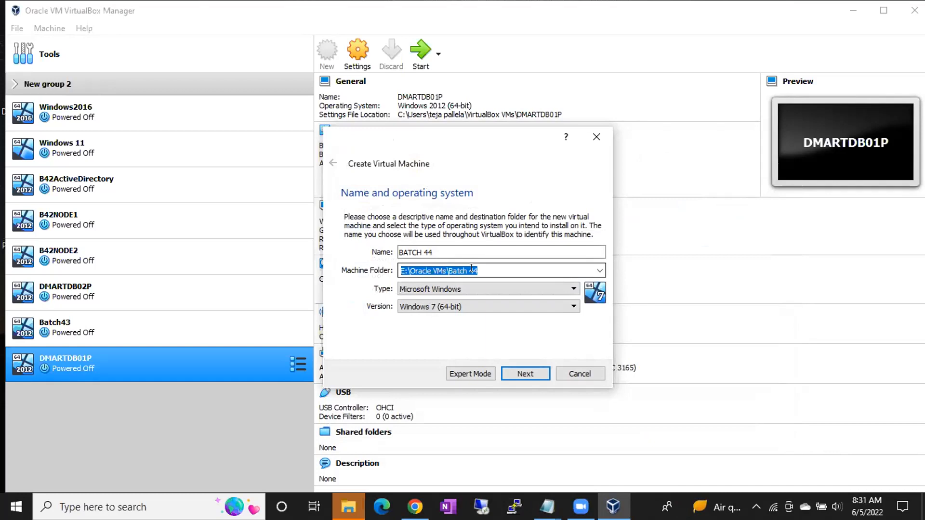
{"action": "left_click_drag", "start_coordinate": [478, 269], "coordinate": [393, 276]}
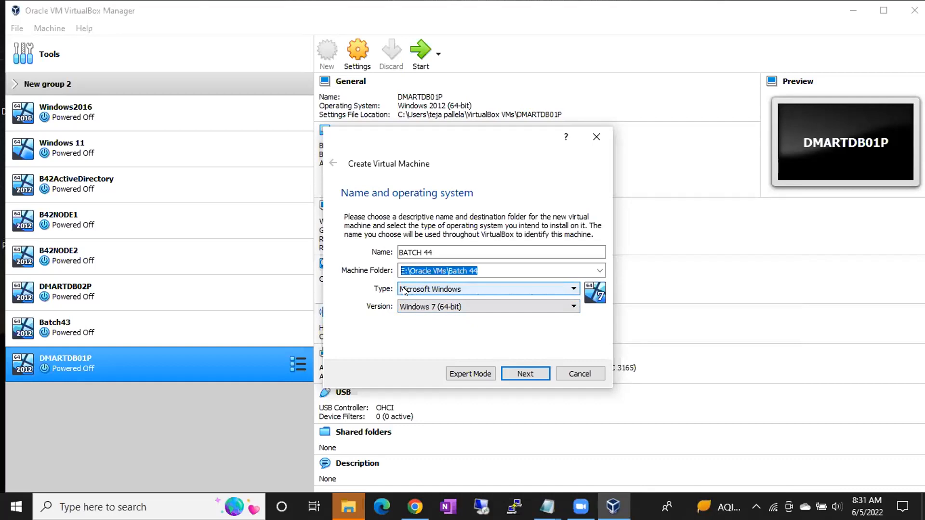
Set the type to Microsoft Windows and the version to Windows 2012 (64-bit), and continue to the memory size page
{"action": "left_click", "coordinate": [403, 290]}
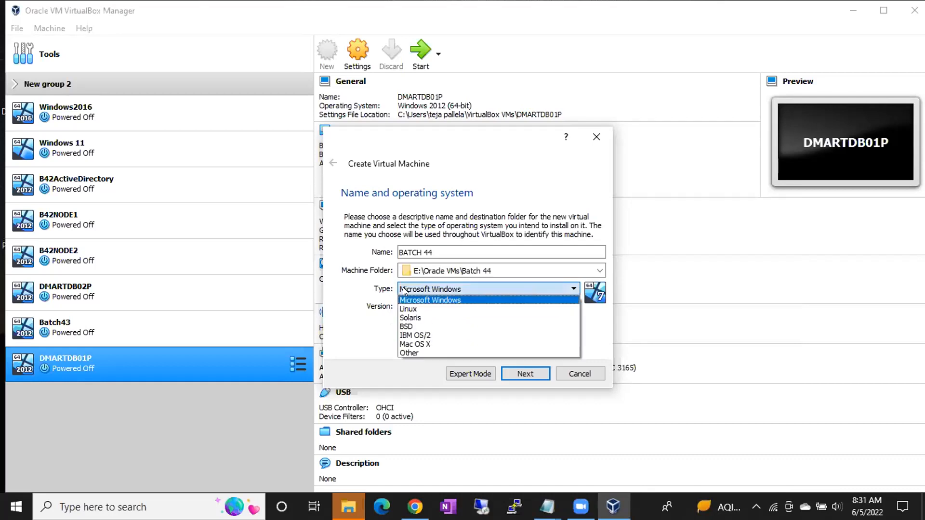
{"action": "left_click", "coordinate": [426, 300]}
{"action": "left_click", "coordinate": [426, 304]}
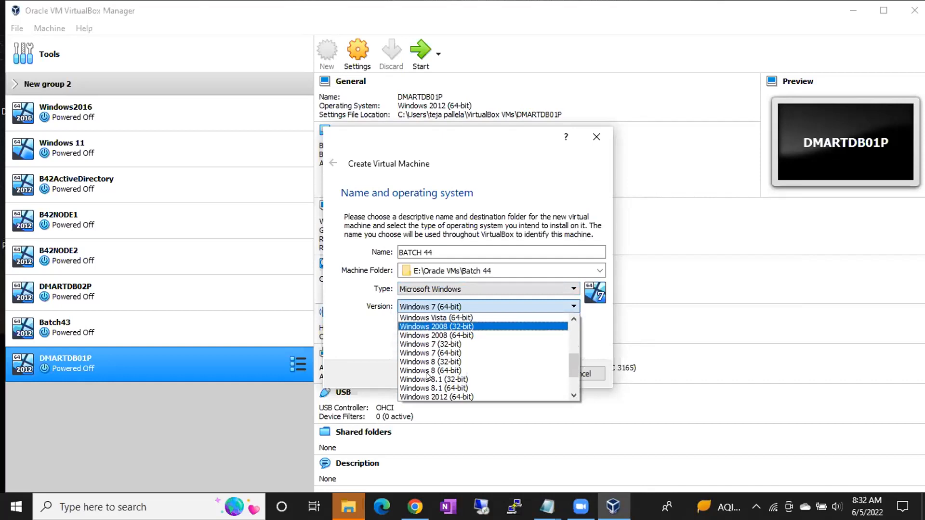
{"action": "scroll", "coordinate": [431, 371], "scroll_direction": "down", "scroll_amount": 2}
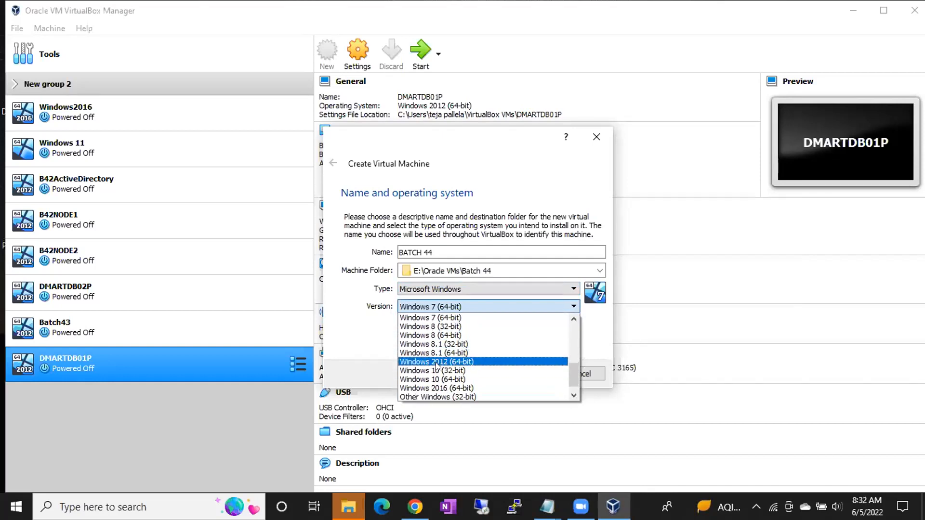
{"action": "left_click", "coordinate": [436, 361]}
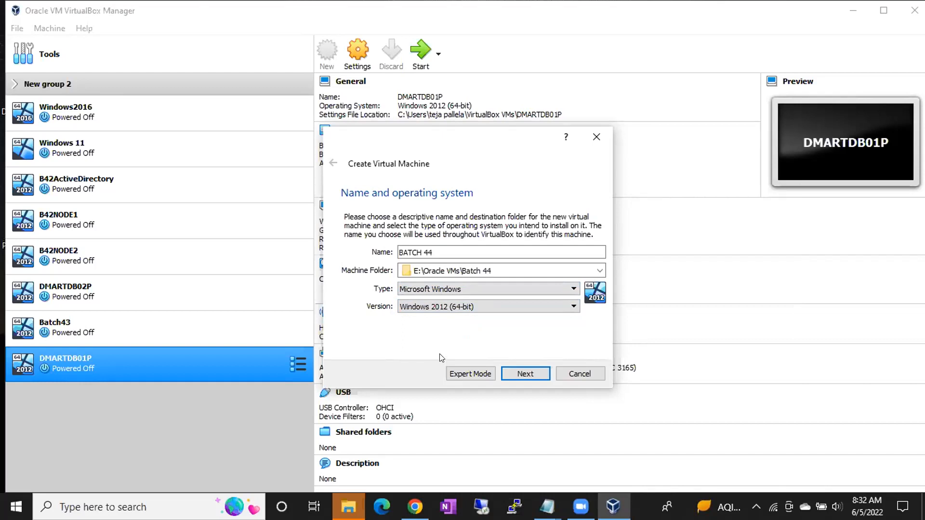
{"action": "left_click", "coordinate": [523, 374]}
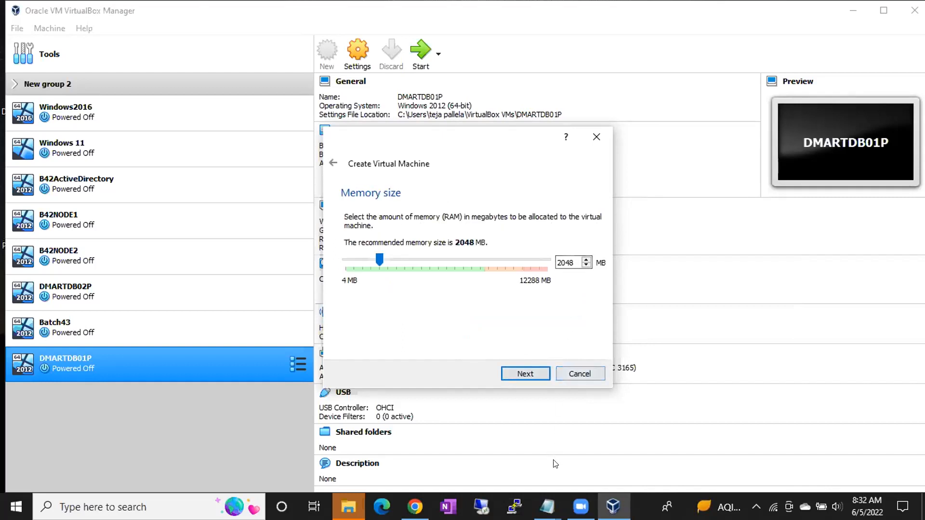
Switch to the untitled Notepad notes and add the lines RAM/Memory and Disk/Storage below the teams list, followed by blank lines
{"action": "mouse_move", "coordinate": [547, 507]}
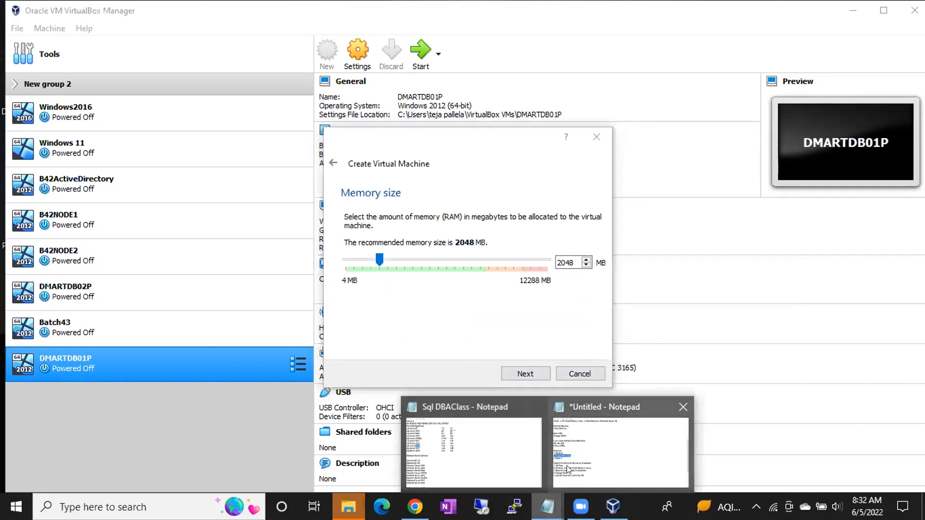
{"action": "left_click", "coordinate": [587, 454]}
{"action": "left_click", "coordinate": [315, 416]}
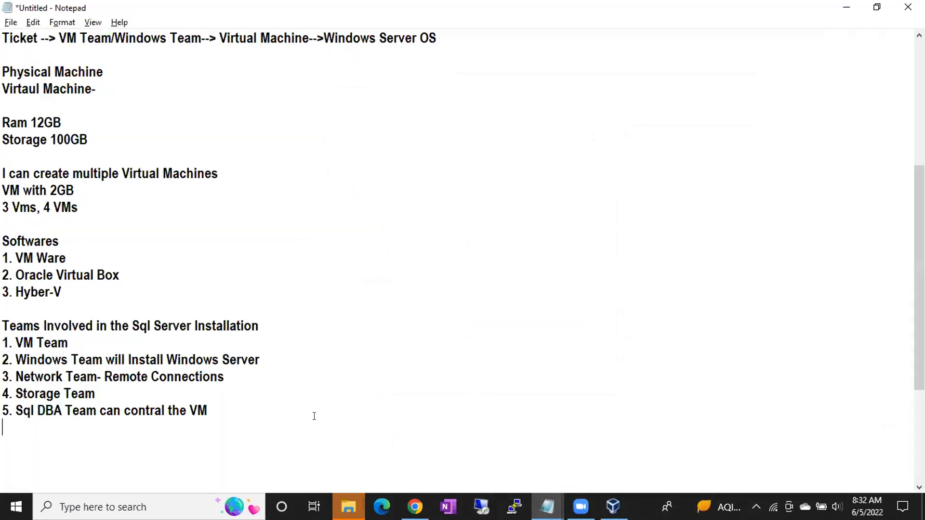
{"action": "key", "text": "Return"}
{"action": "type", "text": "RAM"}
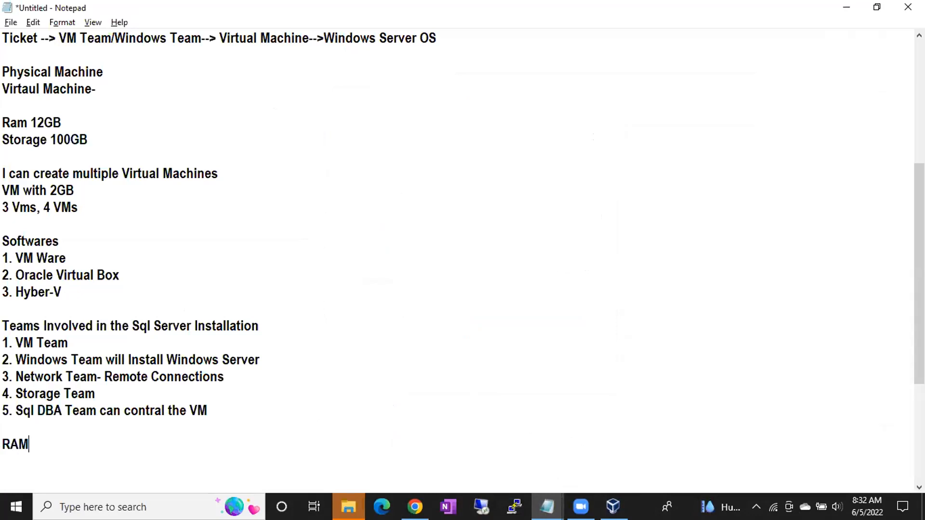
{"action": "type", "text": "/Memory"}
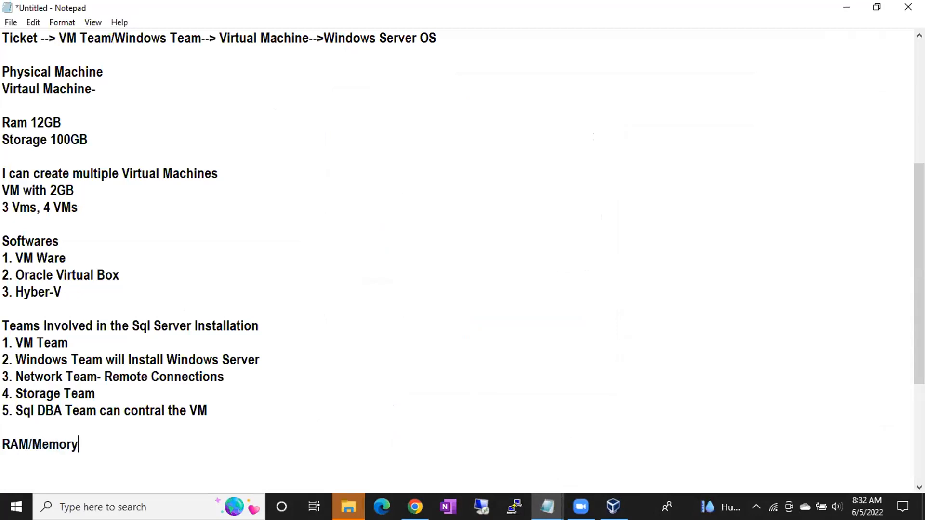
{"action": "key", "text": "Return"}
{"action": "type", "text": "Disk/Storage"}
{"action": "key", "text": "Return"}
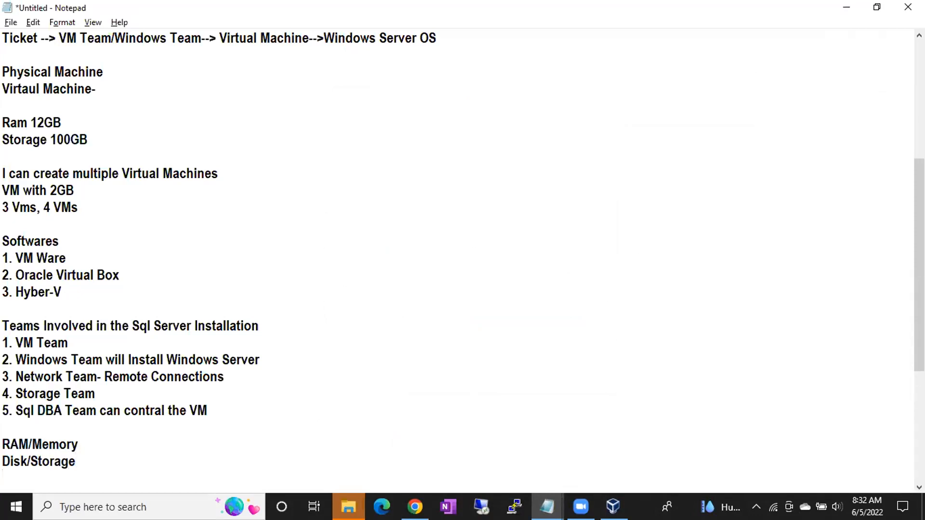
{"action": "key", "text": "Return"}
{"action": "key", "text": "Return"}
{"action": "key", "text": "Return"}
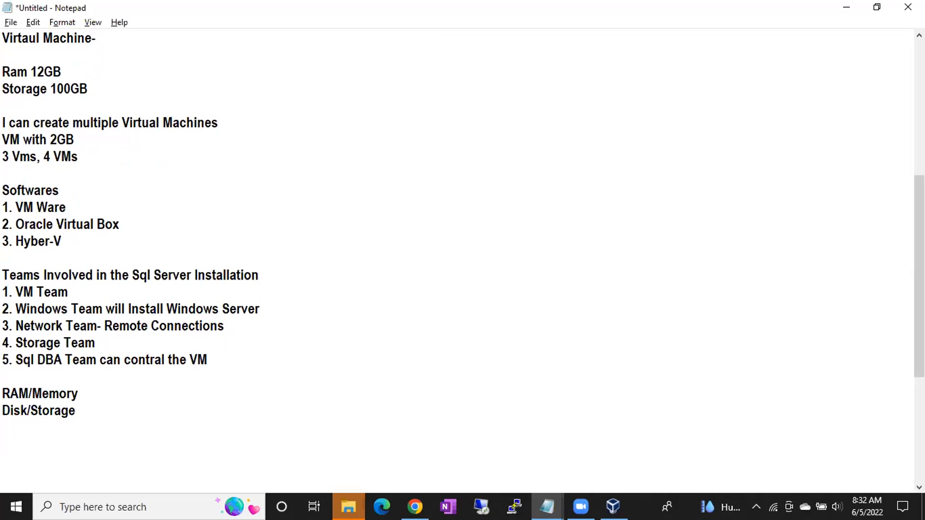
Append (ROM) to the Disk/Storage line and highlight the word RAM in the line above
{"action": "key", "text": "Up"}
{"action": "key", "text": "Up"}
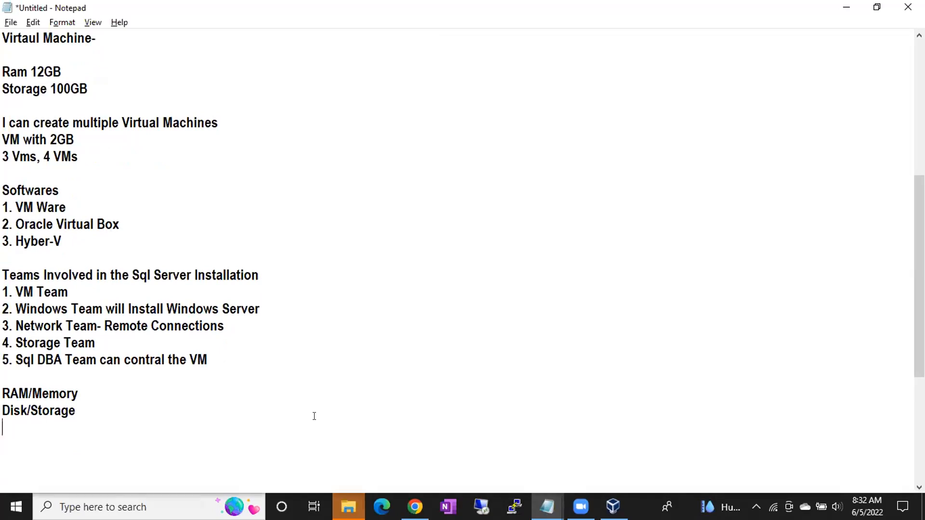
{"action": "key", "text": "Down"}
{"action": "key", "text": "Down"}
{"action": "type", "text": "(ROM)"}
{"action": "left_click_drag", "start_coordinate": [29, 393], "coordinate": [5, 393]}
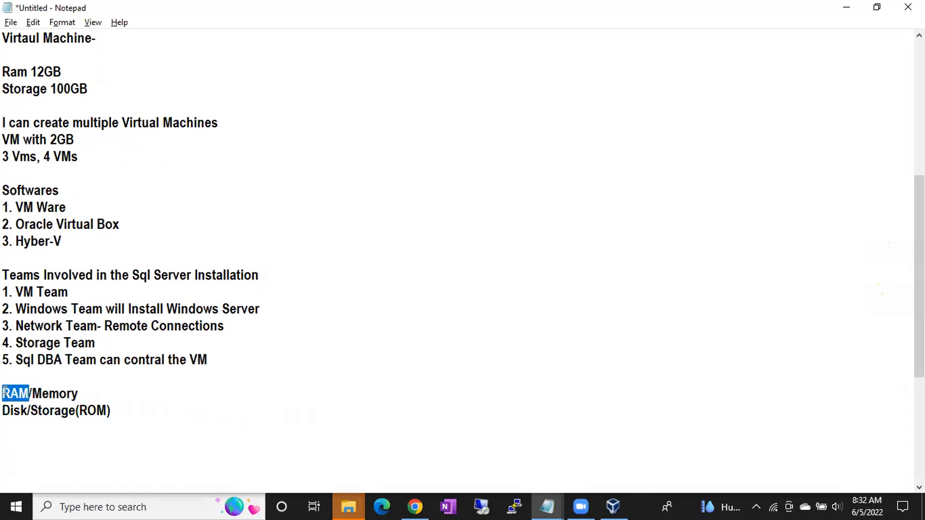
Highlight the RAM and Disk/Storage(ROM) notes and add the expression 2+3*6 below them, separated by blank lines
{"action": "left_click_drag", "start_coordinate": [78, 411], "coordinate": [3, 411]}
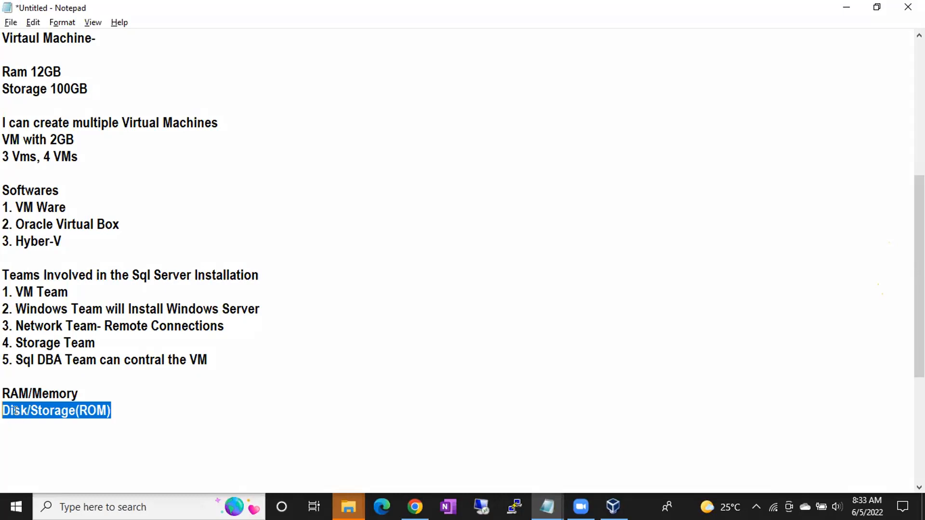
{"action": "left_click_drag", "start_coordinate": [29, 393], "coordinate": [5, 385]}
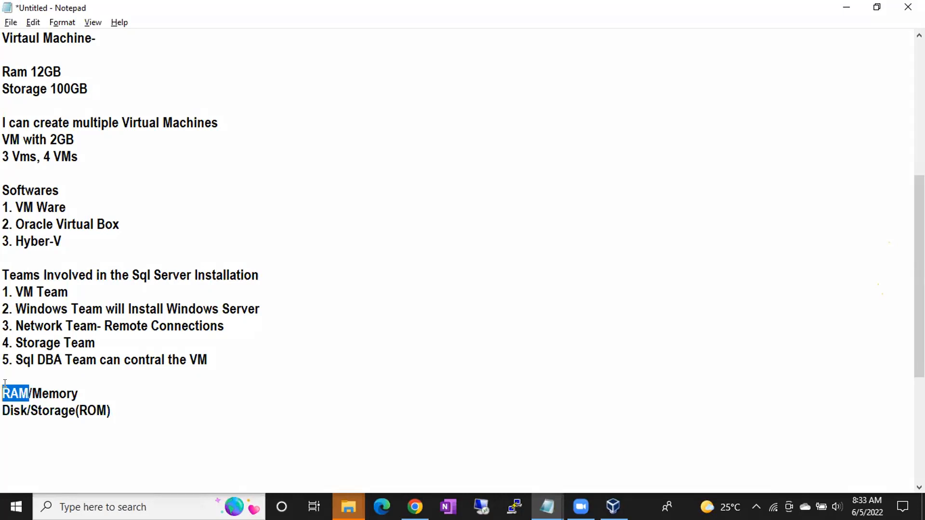
{"action": "left_click", "coordinate": [122, 426]}
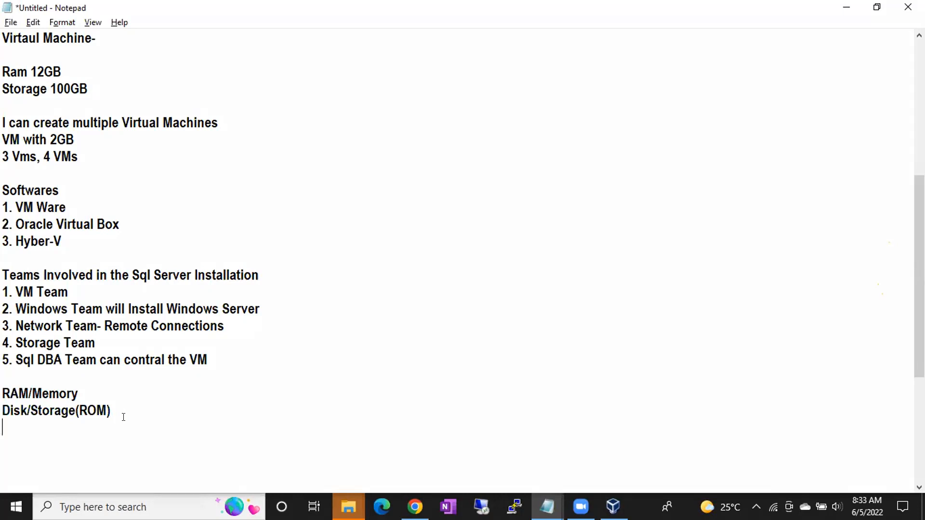
{"action": "key", "text": "Return"}
{"action": "key", "text": "Return"}
{"action": "type", "text": "2+3*6"}
{"action": "scroll", "coordinate": [4, 384], "scroll_direction": "down", "scroll_amount": 3}
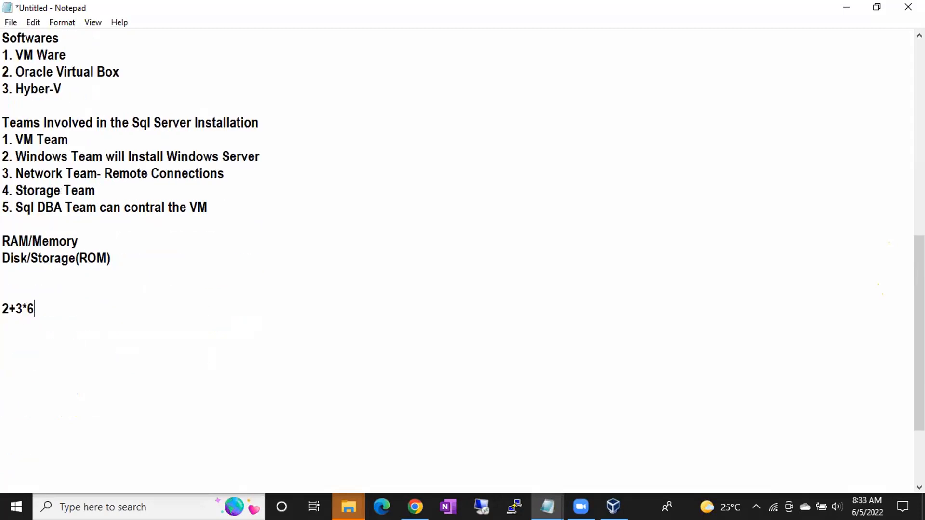
Add the word BODMAS one blank line below the 2+3*6 expression, highlighting the parts being explained
{"action": "double_click", "coordinate": [18, 305]}
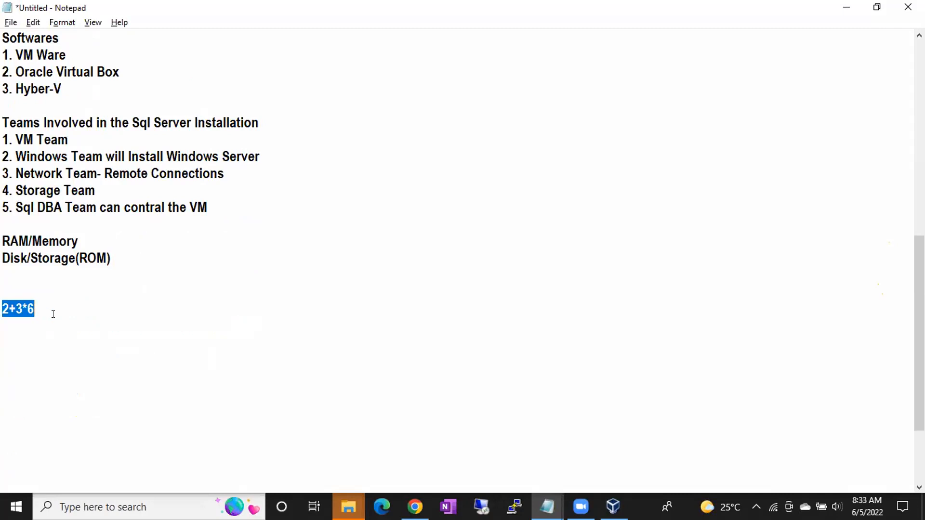
{"action": "left_click", "coordinate": [42, 309]}
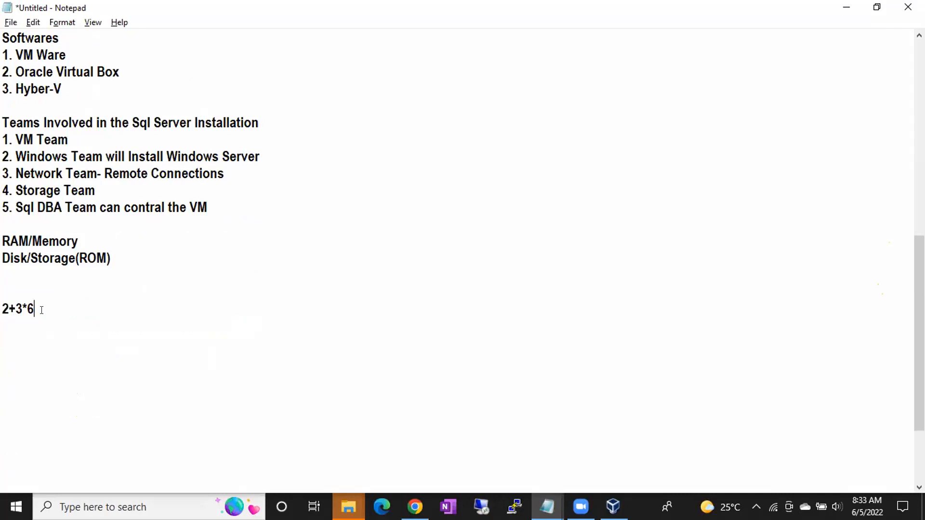
{"action": "left_click_drag", "start_coordinate": [2, 309], "coordinate": [18, 309]}
{"action": "left_click", "coordinate": [39, 302]}
{"action": "key", "text": "Return"}
{"action": "key", "text": "Return"}
{"action": "type", "text": "BODMAS"}
{"action": "left_click_drag", "start_coordinate": [5, 342], "coordinate": [52, 341]}
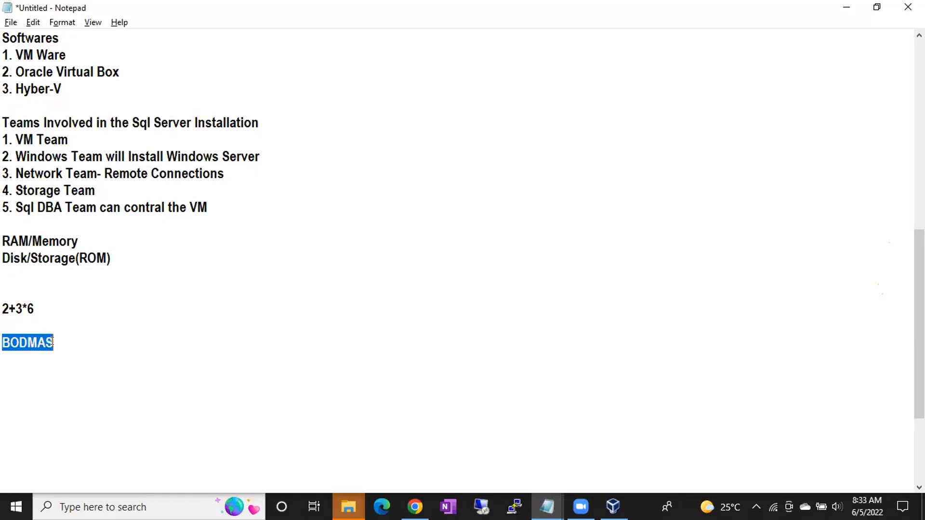
{"action": "key", "text": "Right"}
{"action": "left_click", "coordinate": [27, 343]}
{"action": "left_click_drag", "start_coordinate": [27, 343], "coordinate": [32, 342]}
{"action": "left_click_drag", "start_coordinate": [21, 308], "coordinate": [37, 309]}
{"action": "left_click", "coordinate": [39, 308]}
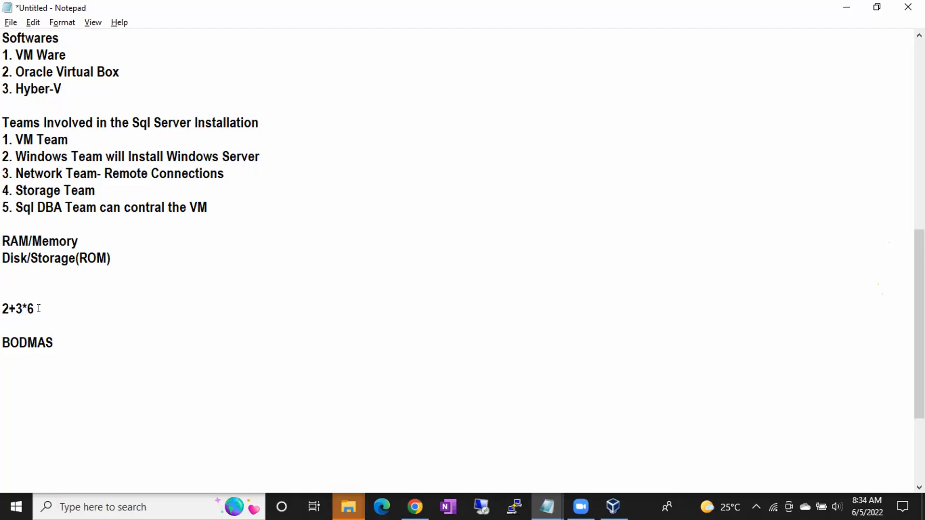
Complete the 2+3*6 expression with = 18 and add the word CPU on the line below
{"action": "type", "text": "= 18"}
{"action": "left_click_drag", "start_coordinate": [2, 308], "coordinate": [54, 306]}
{"action": "left_click", "coordinate": [70, 304]}
{"action": "key", "text": "Return"}
{"action": "type", "text": "CPU"}
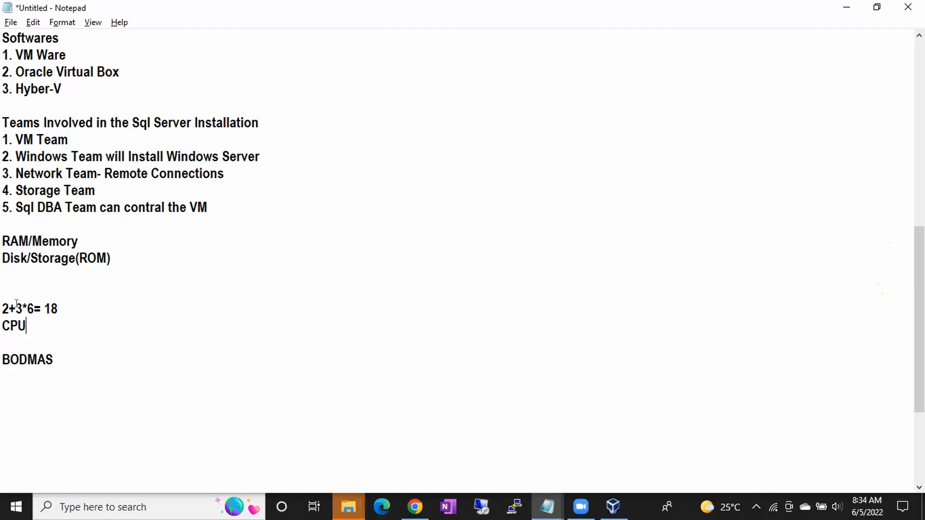
Highlight the calculation and CPU lines, and delete the word BODMAS beneath them
{"action": "left_click_drag", "start_coordinate": [16, 307], "coordinate": [4, 323]}
{"action": "left_click_drag", "start_coordinate": [16, 308], "coordinate": [76, 302]}
{"action": "left_click_drag", "start_coordinate": [2, 308], "coordinate": [59, 307]}
{"action": "left_click_drag", "start_coordinate": [28, 326], "coordinate": [1, 327]}
{"action": "left_click", "coordinate": [4, 334]}
{"action": "left_click_drag", "start_coordinate": [59, 357], "coordinate": [2, 359]}
{"action": "key", "text": "BackSpace"}
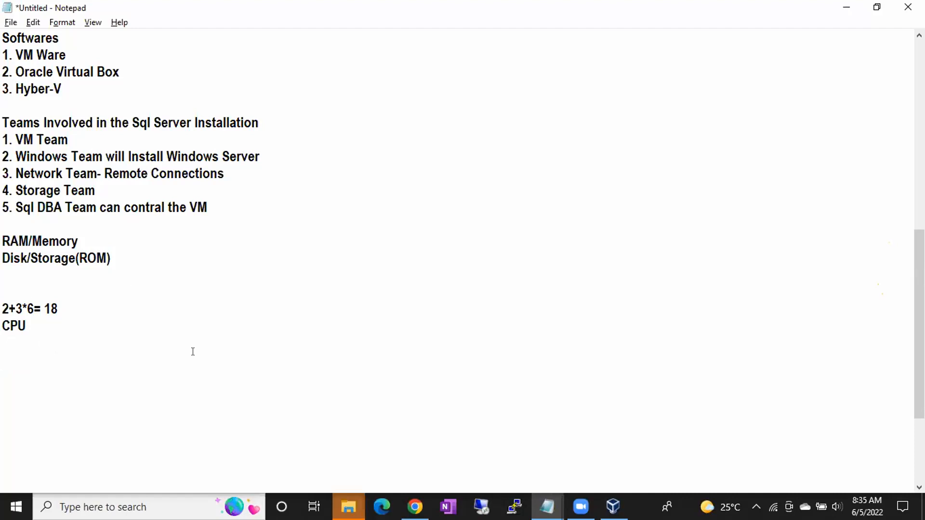
Switch to the VirtualBox machine wizard and set the memory size to 3072 MB
{"action": "key", "text": "alt+Tab"}
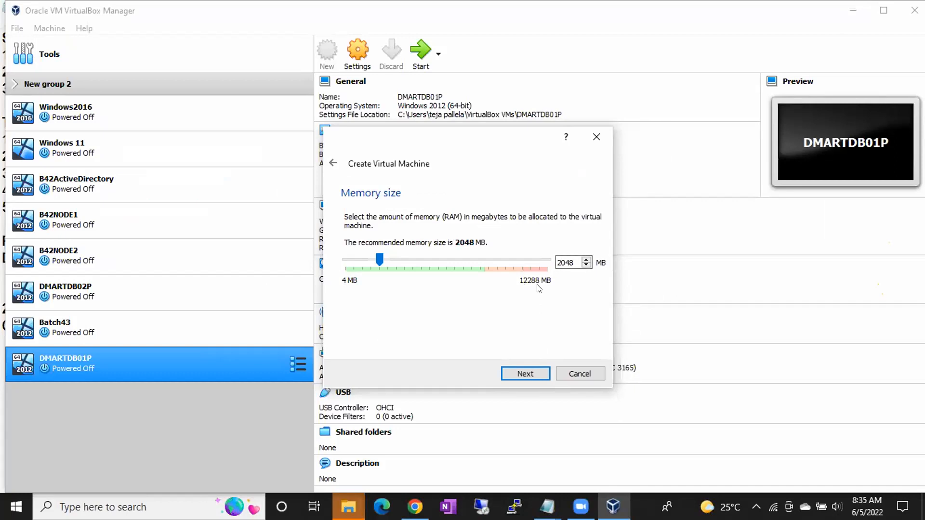
{"action": "left_click_drag", "start_coordinate": [563, 262], "coordinate": [574, 262]}
{"action": "type", "text": "3072"}
{"action": "left_click", "coordinate": [644, 515]}
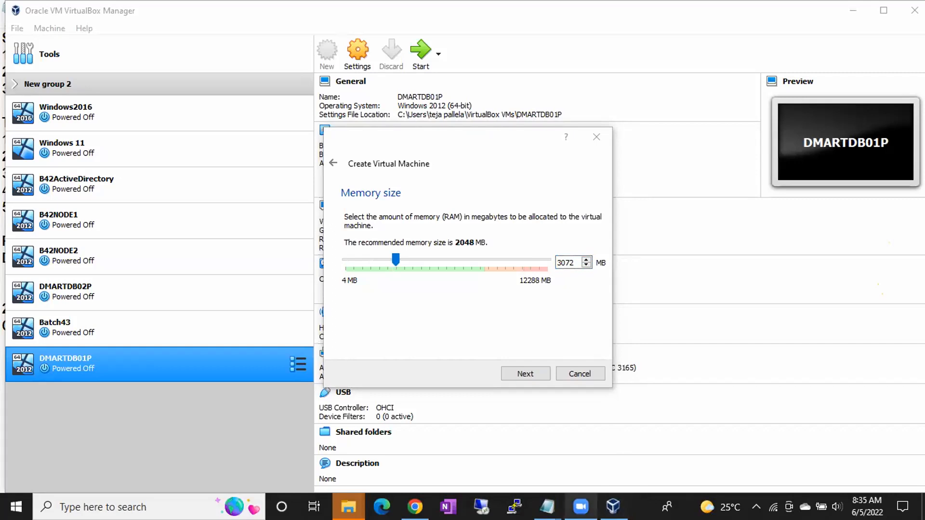
Switch back to the untitled Notepad notes and add the lines 1000bits= 1Byte and 1024Byte= 1KB below CPU
{"action": "mouse_move", "coordinate": [548, 507]}
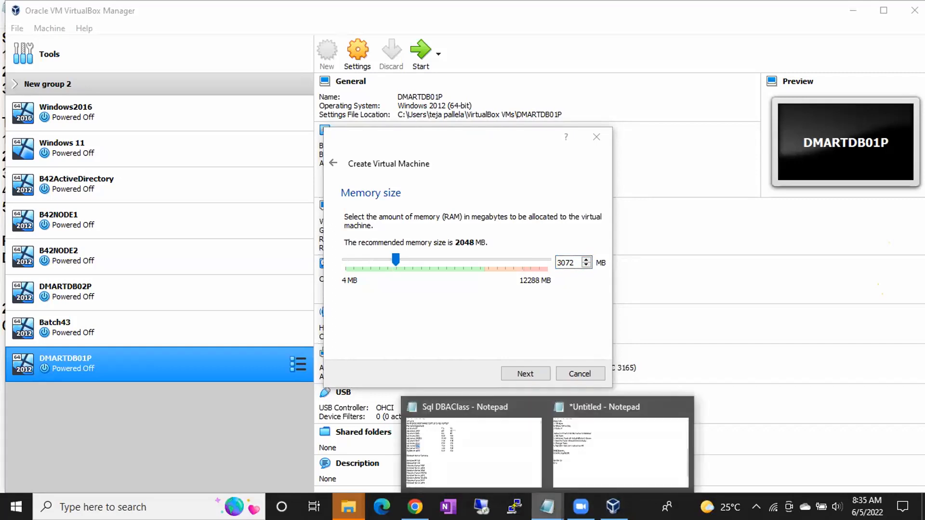
{"action": "left_click", "coordinate": [575, 463]}
{"action": "left_click", "coordinate": [394, 368]}
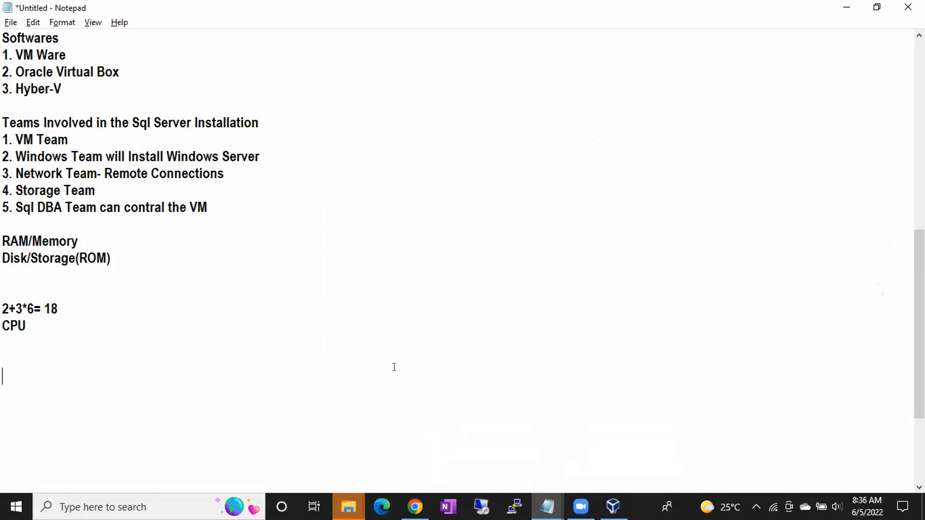
{"action": "type", "text": "1000"}
{"action": "type", "text": "bits="}
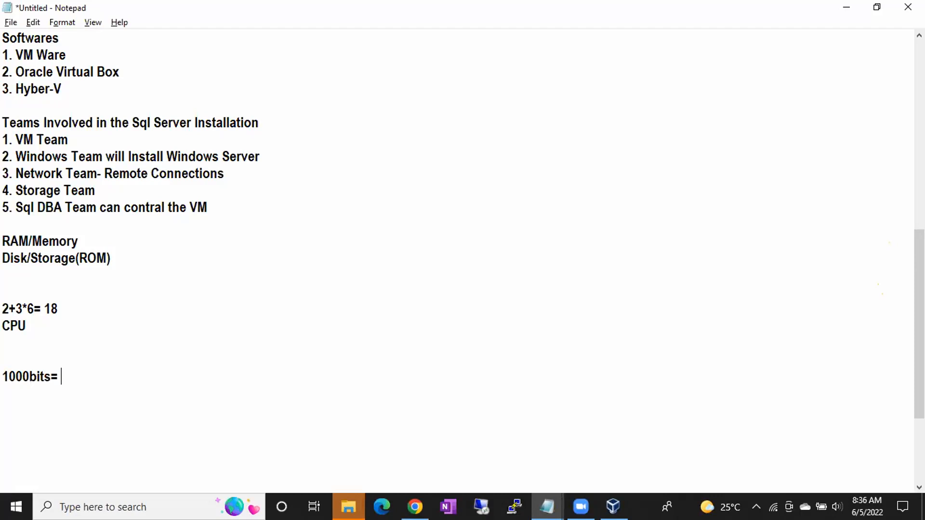
{"action": "type", "text": "1Byte"}
{"action": "key", "text": "Return"}
{"action": "type", "text": "10"}
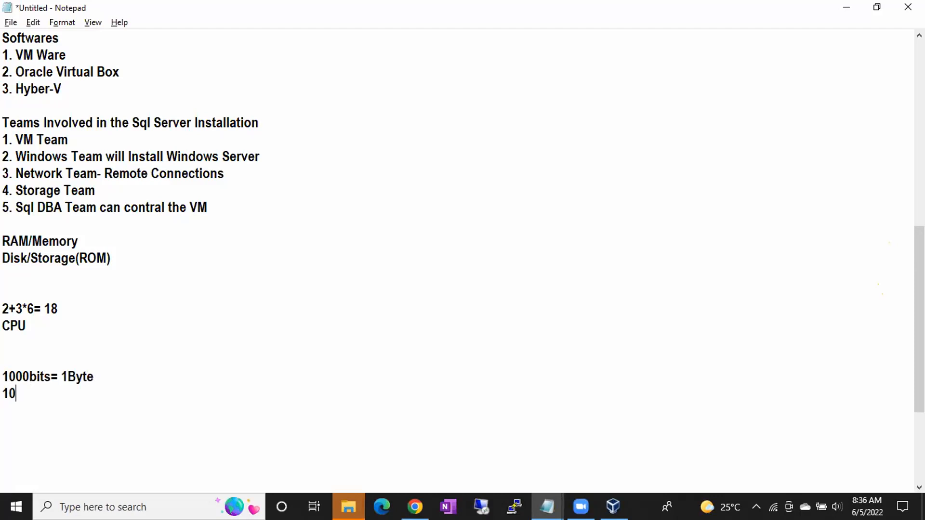
{"action": "type", "text": "24Byte= 1KB"}
{"action": "key", "text": "Return"}
Continue the unit conversion list with the lines 1024KB= 1MB, 1024MB= 1GB and 1024GB= 1TB
{"action": "type", "text": "1024"}
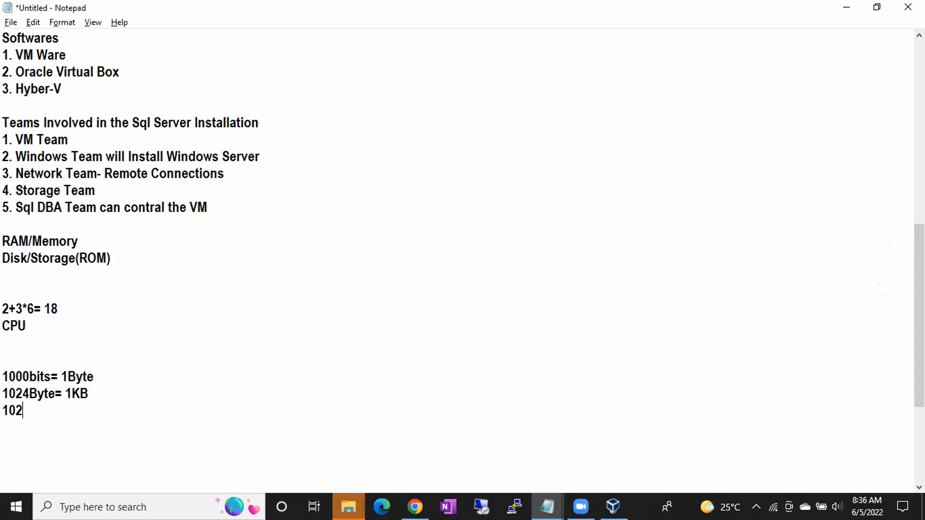
{"action": "type", "text": "KB= 1MB"}
{"action": "key", "text": "Return"}
{"action": "type", "text": "1024"}
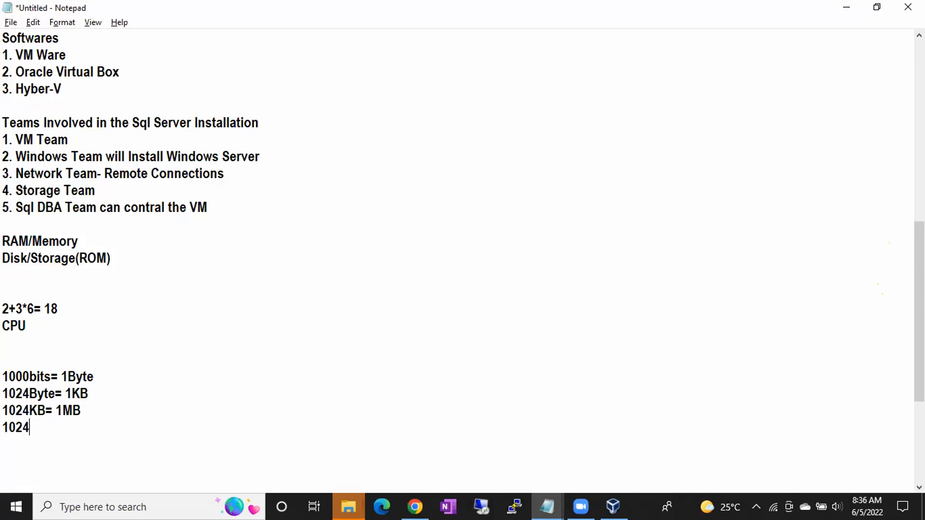
{"action": "type", "text": "MB-"}
{"action": "key", "text": "BackSpace"}
{"action": "type", "text": "= 1GB"}
{"action": "key", "text": "Return"}
{"action": "type", "text": "1024"}
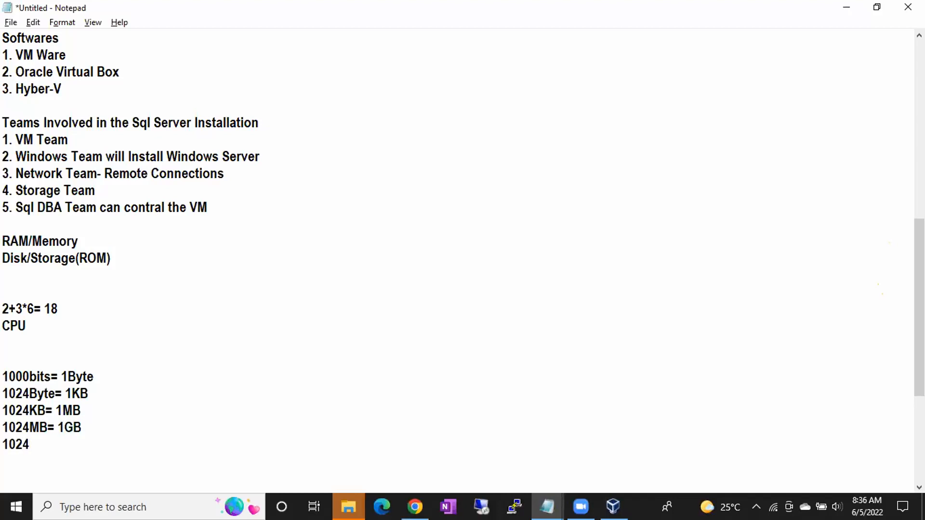
{"action": "type", "text": "GB= 1TB"}
{"action": "key", "text": "Return"}
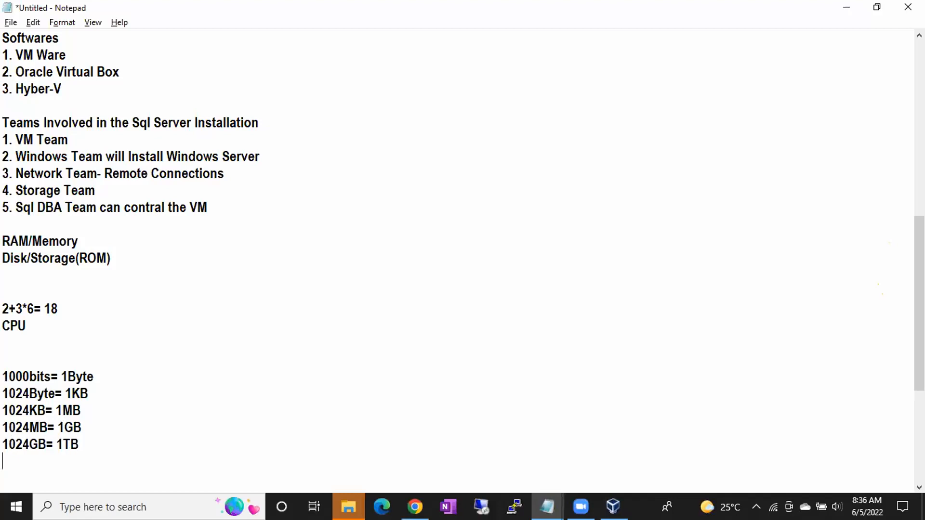
Finish the unit conversion list with the lines 1024TB= 1PB and 1024PB= 1HB
{"action": "type", "text": "1024TB="}
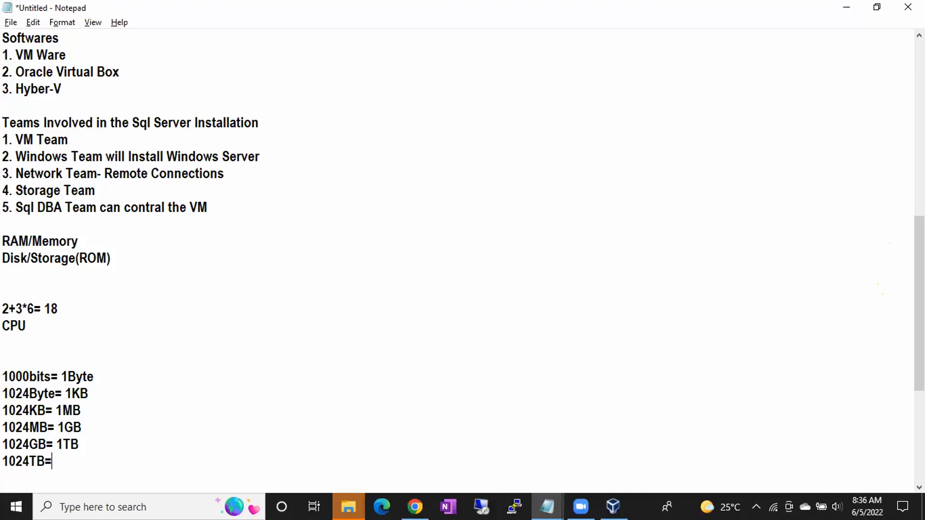
{"action": "type", "text": " 1PB"}
{"action": "key", "text": "Return"}
{"action": "type", "text": "102"}
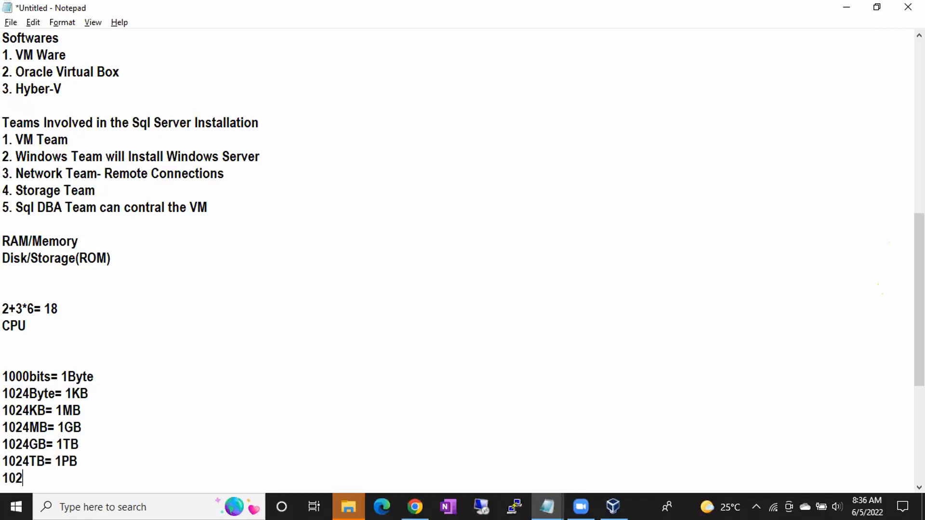
{"action": "type", "text": "4PB= 1EB"}
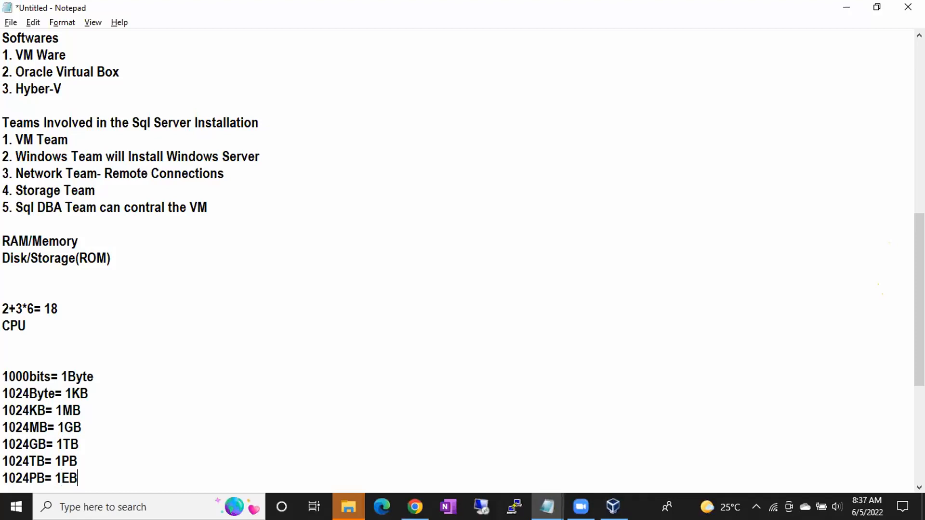
{"action": "key", "text": "BackSpace"}
{"action": "key", "text": "BackSpace"}
{"action": "type", "text": "HB"}
Highlight the MB to TB conversions and append = 3*1024= 3072 to the 1024MB= 1GB line
{"action": "left_click_drag", "start_coordinate": [80, 440], "coordinate": [5, 411]}
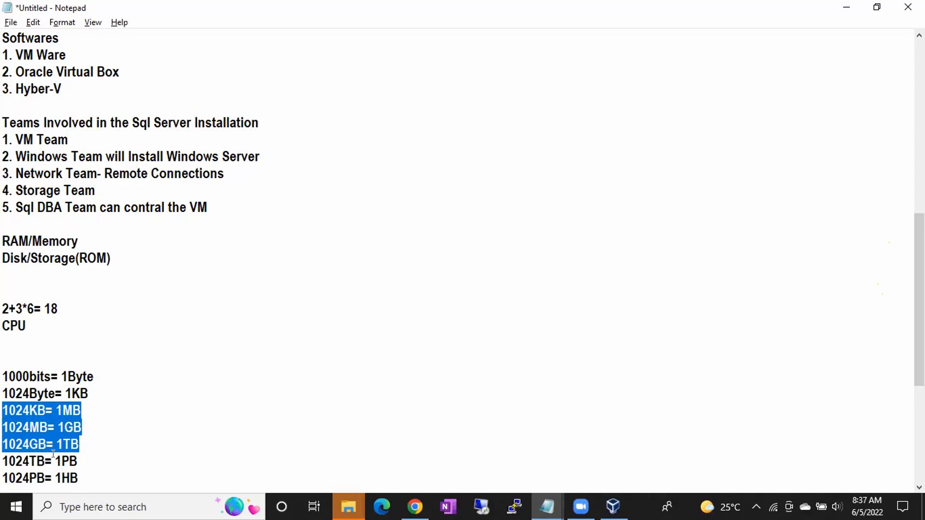
{"action": "left_click", "coordinate": [105, 452]}
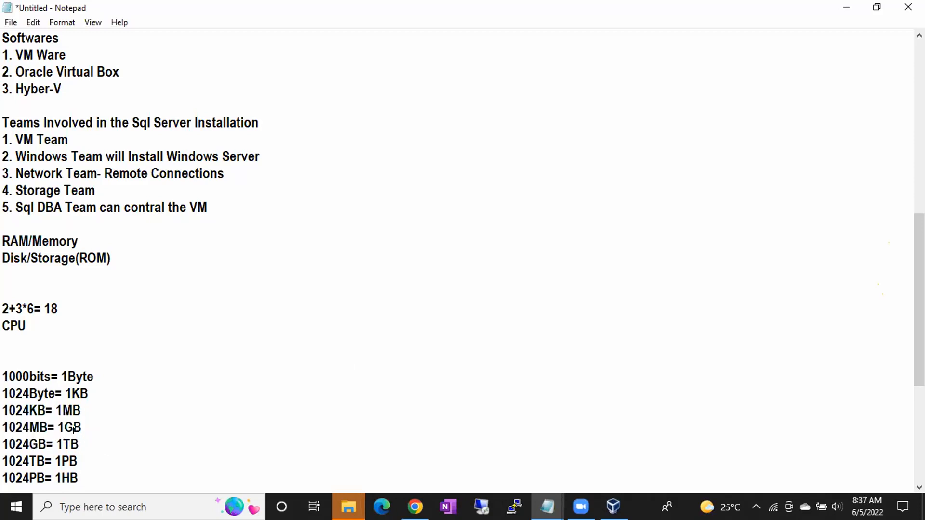
{"action": "left_click_drag", "start_coordinate": [82, 427], "coordinate": [2, 424]}
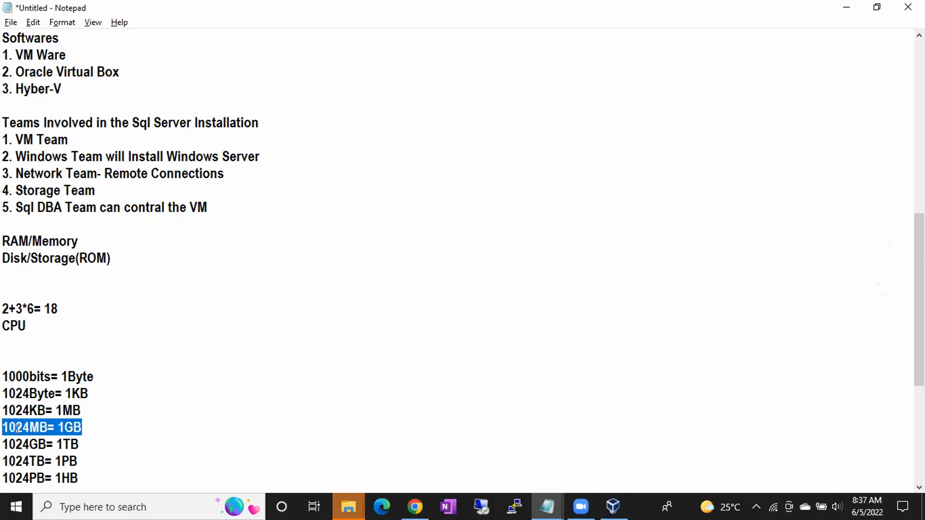
{"action": "left_click", "coordinate": [84, 423]}
{"action": "type", "text": "= "}
{"action": "type", "text": "3"}
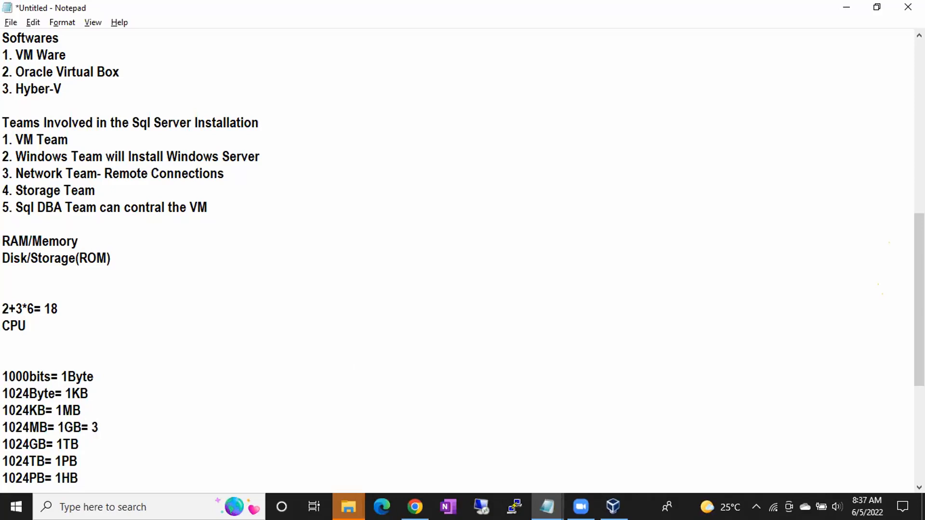
{"action": "type", "text": "*1024= 3072"}
Switch to VirtualBox, accept the memory size, choose to create a VDI virtual hard disk and continue to the physical storage page
{"action": "key", "text": "alt+Tab"}
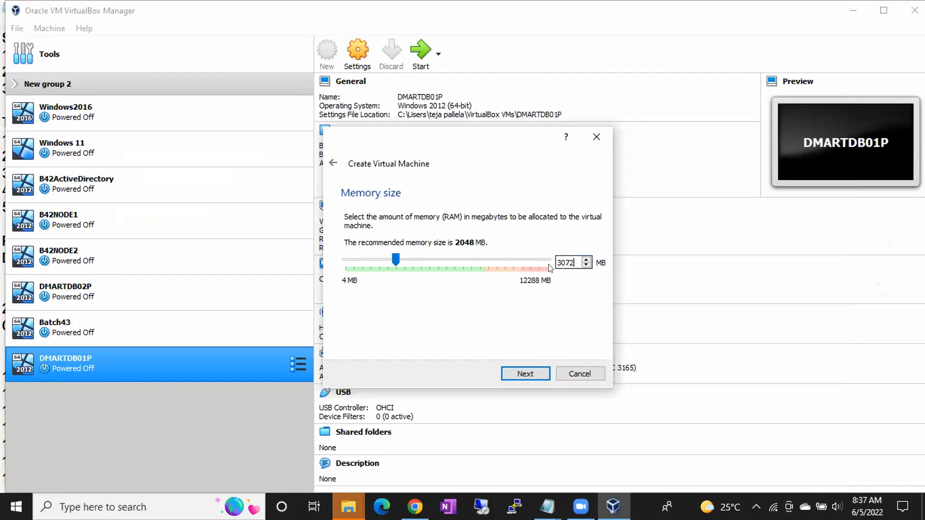
{"action": "left_click", "coordinate": [513, 365]}
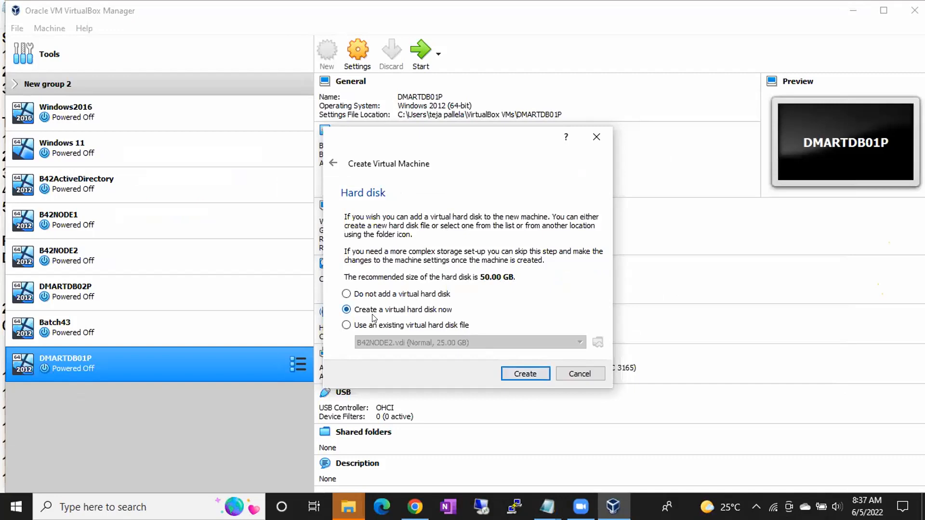
{"action": "left_click", "coordinate": [521, 374]}
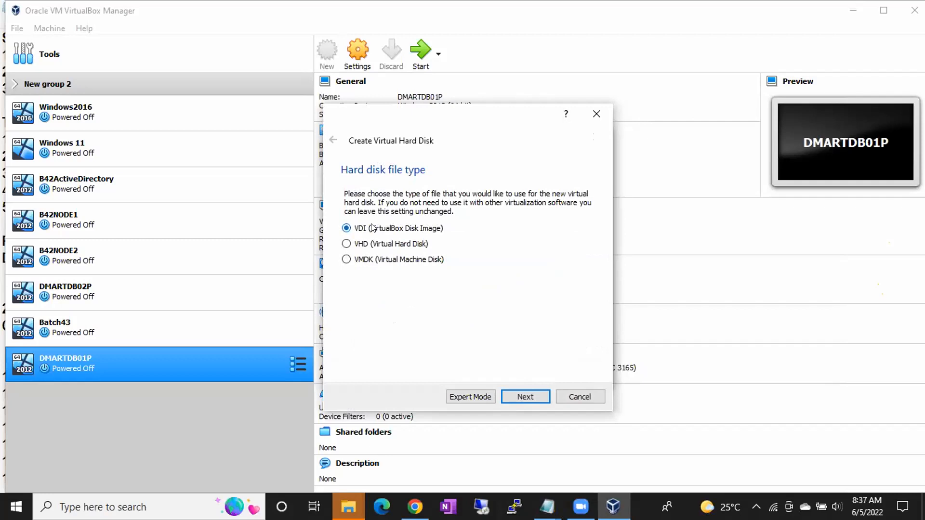
{"action": "left_click", "coordinate": [522, 391]}
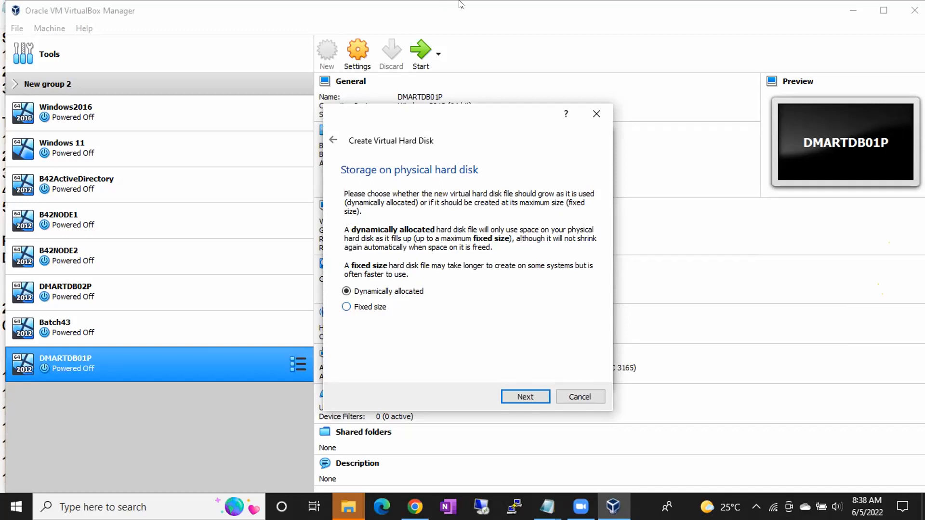
Cancel the virtual hard disk and virtual machine wizards, and minimize the open windows to show the desktop
{"action": "key", "text": "Escape"}
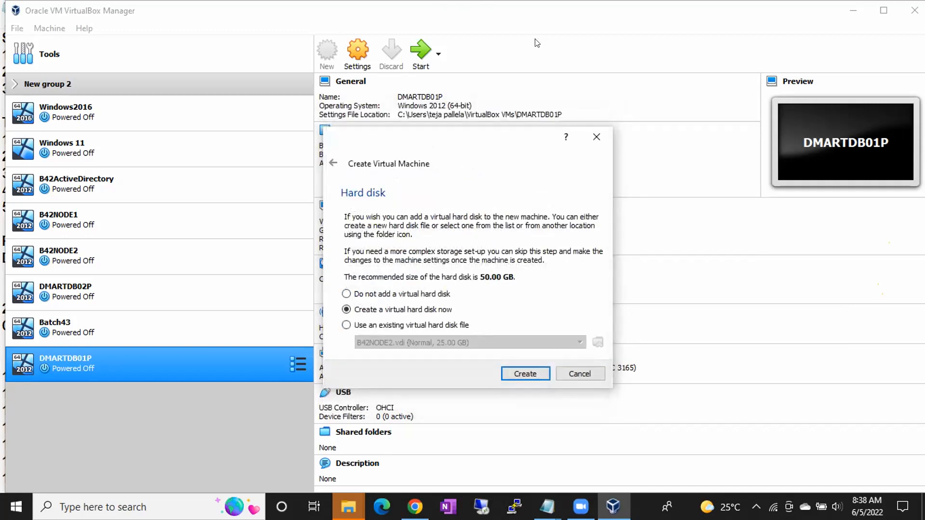
{"action": "key", "text": "Escape"}
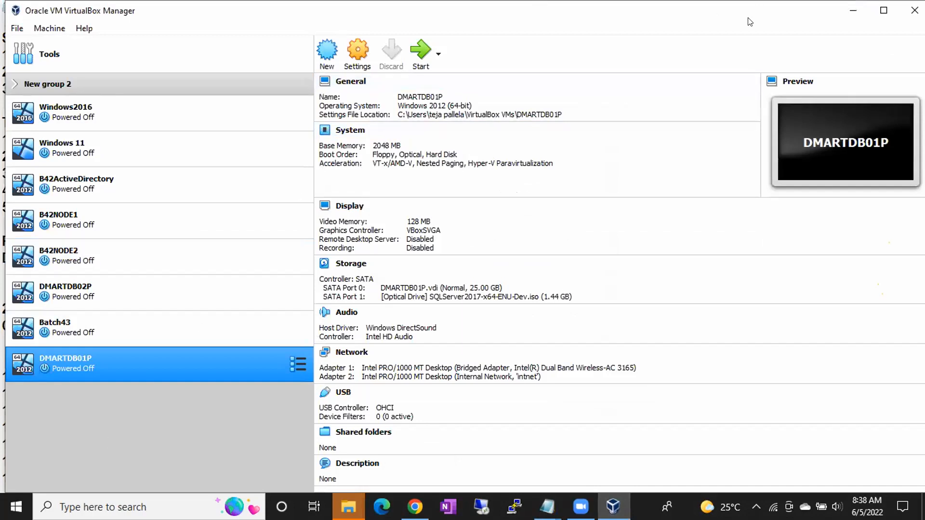
{"action": "left_click", "coordinate": [853, 10]}
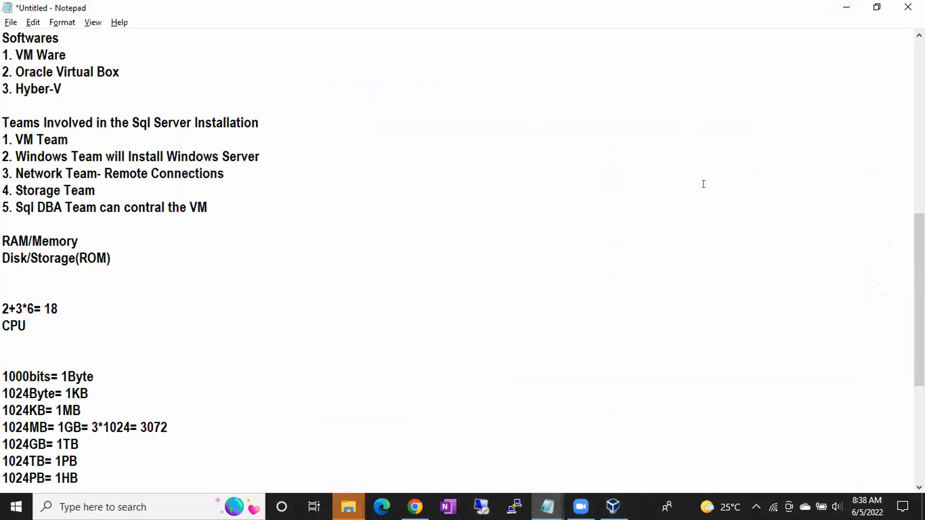
{"action": "key", "text": "super+d"}
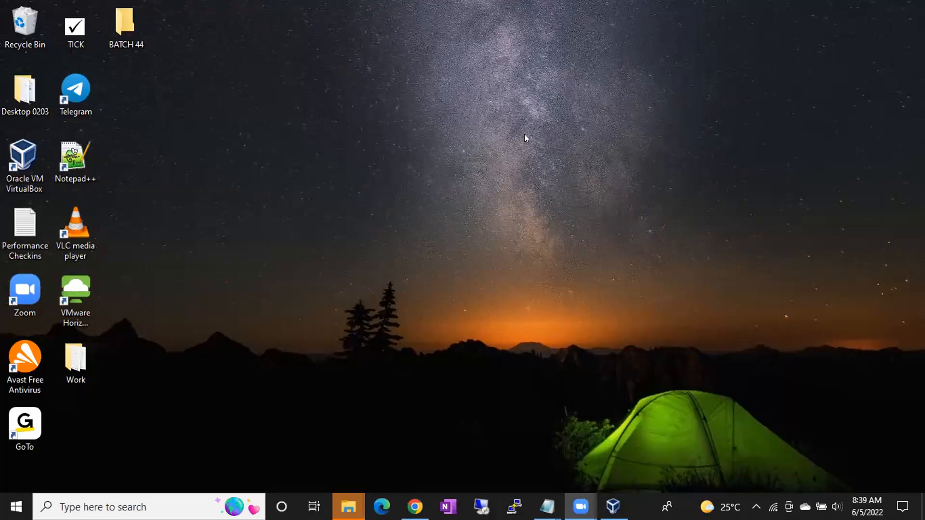
Open File Explorer, widen its window and examine the free space on drives D: and E:
{"action": "key", "text": "super+e"}
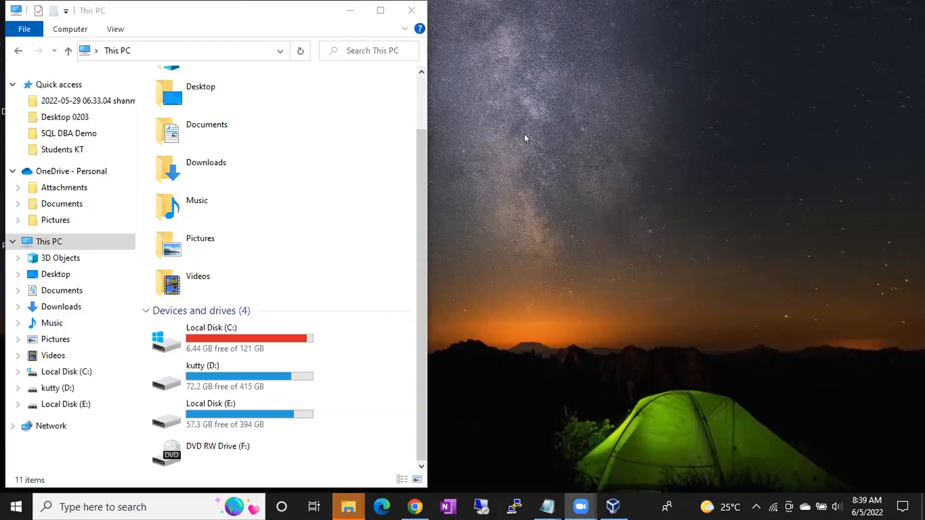
{"action": "left_click", "coordinate": [422, 308]}
{"action": "left_click_drag", "start_coordinate": [423, 307], "coordinate": [599, 308]}
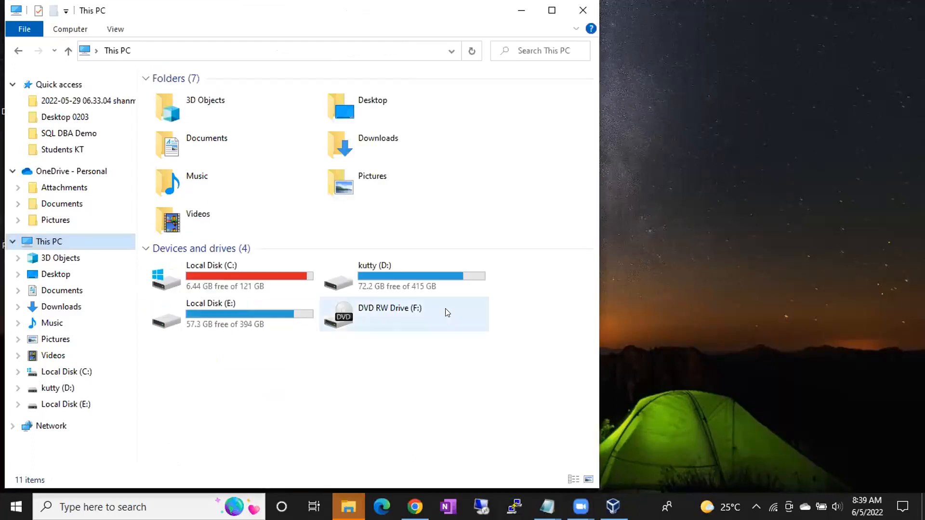
{"action": "left_click", "coordinate": [390, 275]}
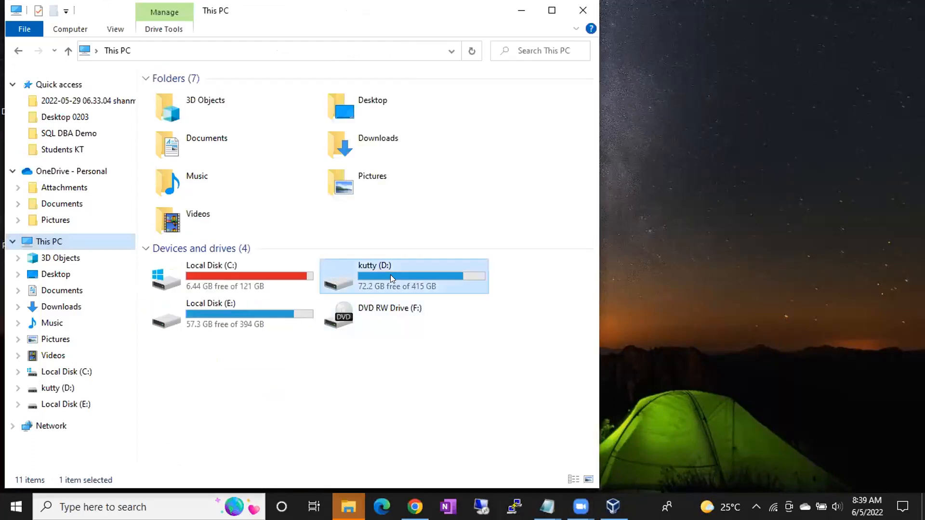
{"action": "left_click", "coordinate": [221, 308]}
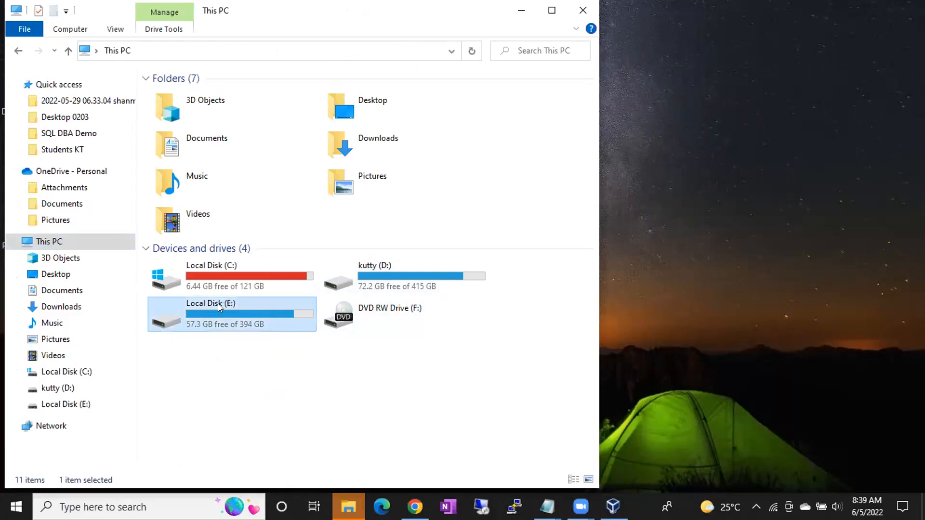
Look inside the Oracle VMs folder on drive E:, then return to the This PC overview
{"action": "double_click", "coordinate": [212, 307]}
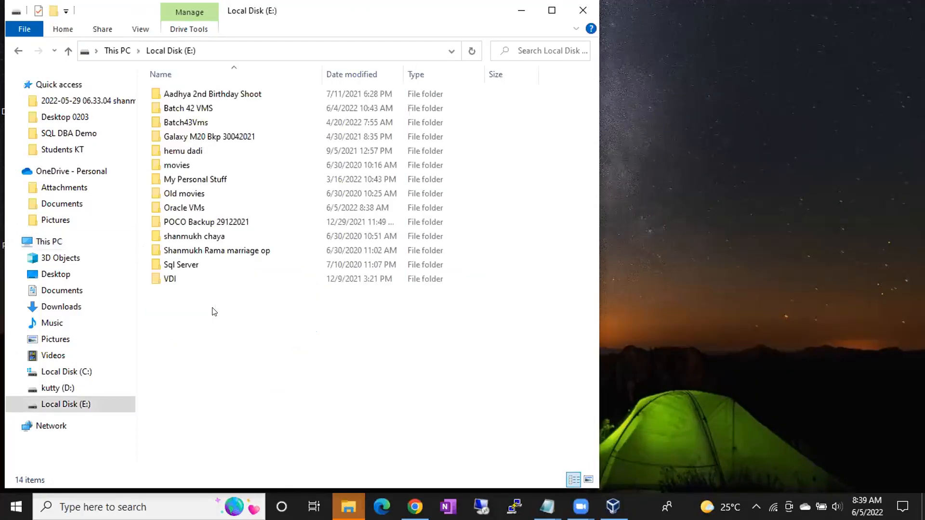
{"action": "left_click", "coordinate": [178, 210]}
{"action": "double_click", "coordinate": [178, 210]}
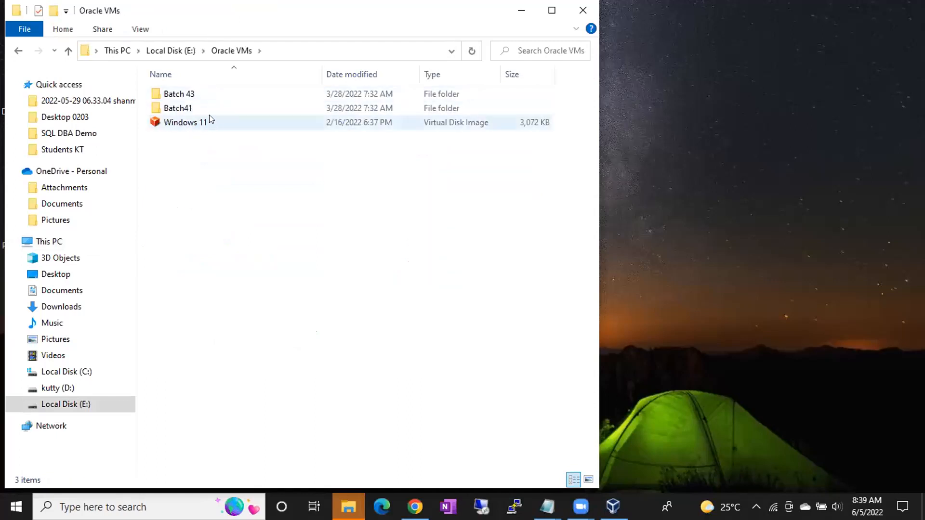
{"action": "left_click", "coordinate": [168, 50]}
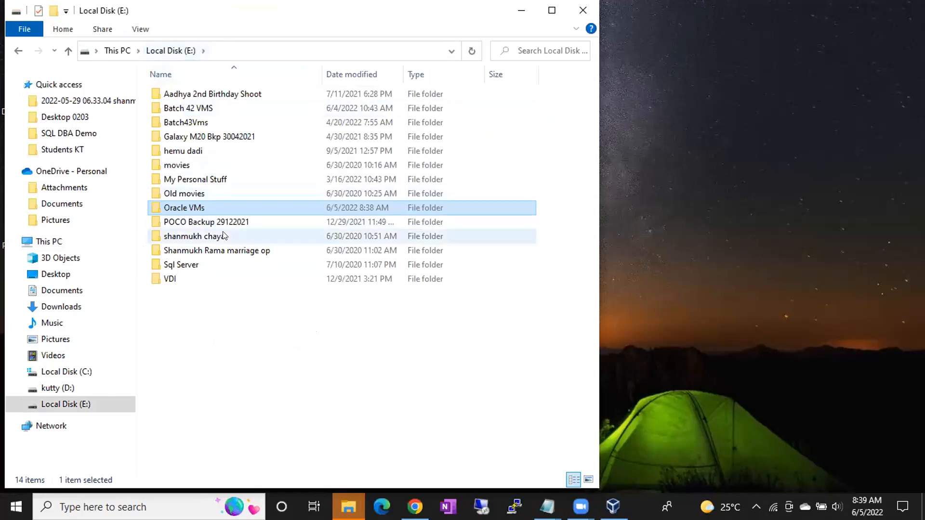
{"action": "left_click", "coordinate": [114, 50]}
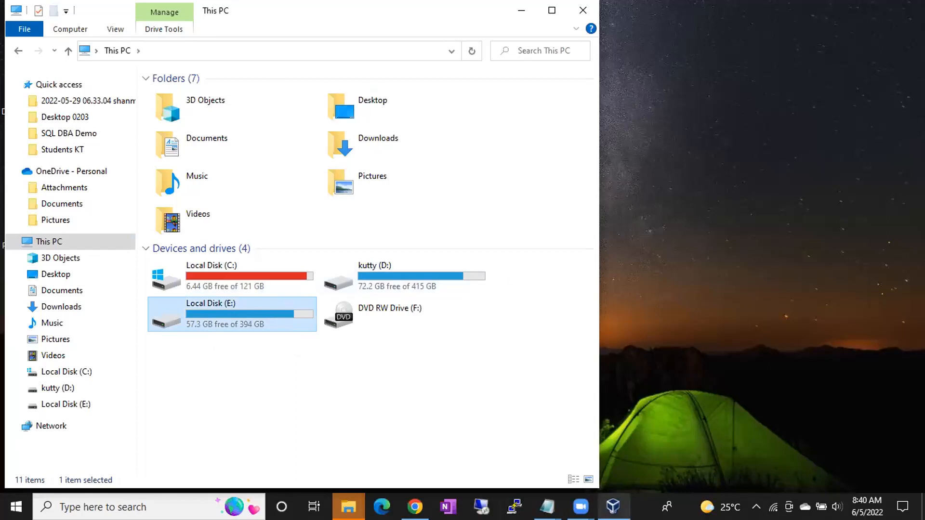
Switch to VirtualBox and start creating a new virtual machine named BATCH 44
{"action": "left_click", "coordinate": [612, 506]}
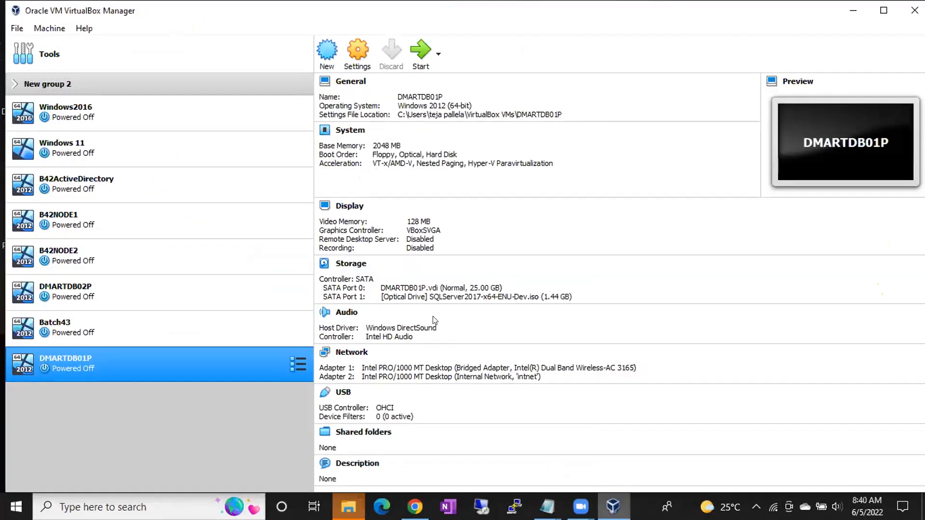
{"action": "left_click", "coordinate": [324, 54]}
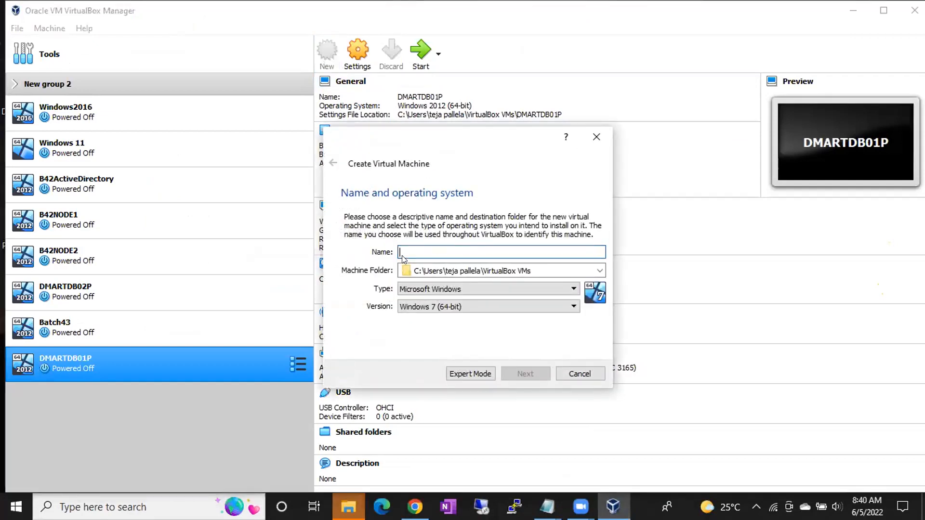
{"action": "left_click", "coordinate": [447, 76]}
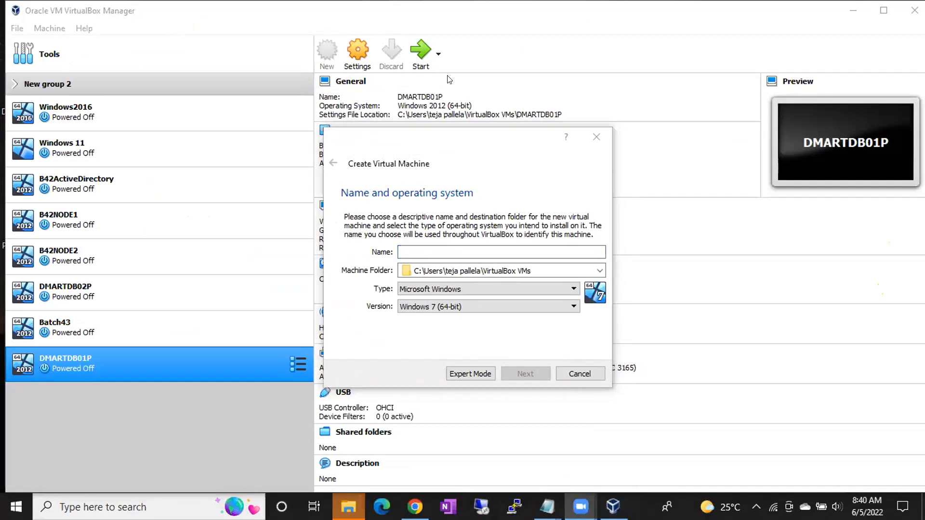
{"action": "left_click", "coordinate": [401, 255]}
{"action": "left_click", "coordinate": [401, 245]}
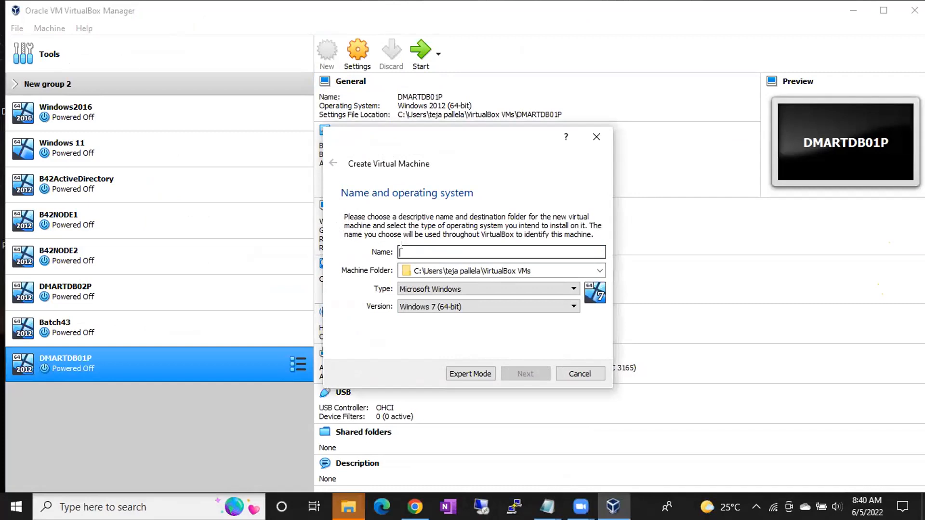
{"action": "type", "text": "BATCH 44"}
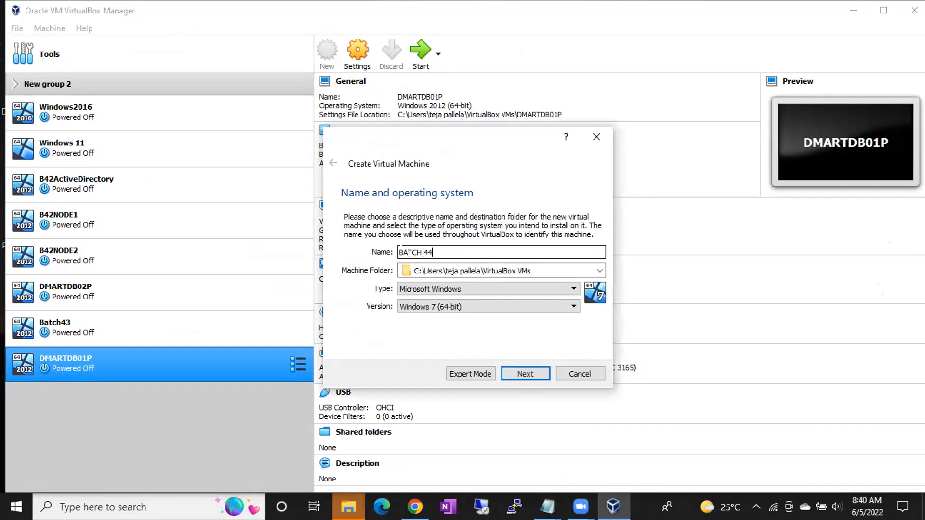
Browse for another machine folder and open Oracle VMs on Local Disk (E:)
{"action": "left_click", "coordinate": [600, 271]}
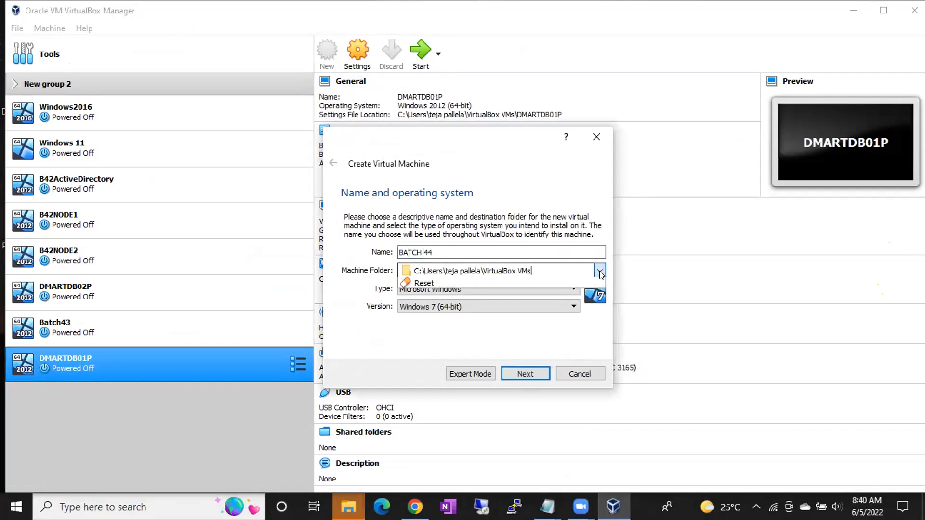
{"action": "left_click", "coordinate": [478, 294]}
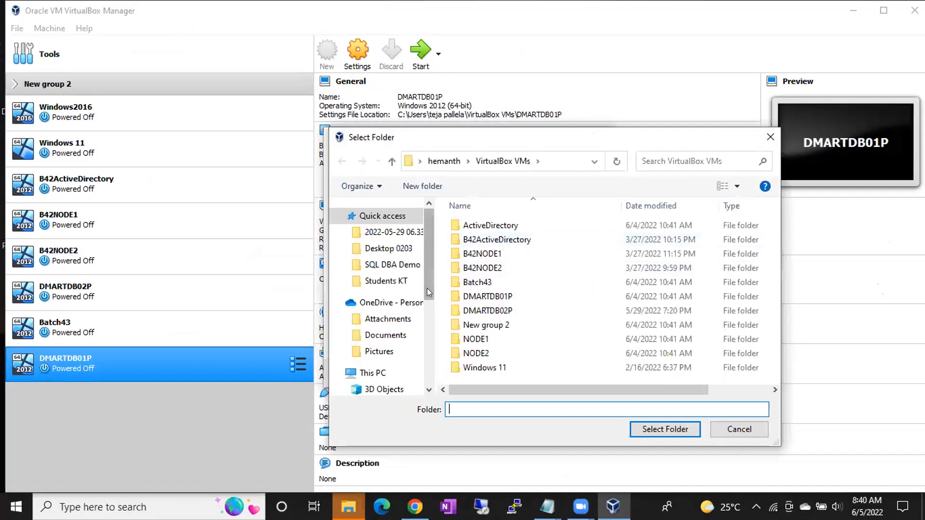
{"action": "left_click_drag", "start_coordinate": [429, 284], "coordinate": [427, 327]}
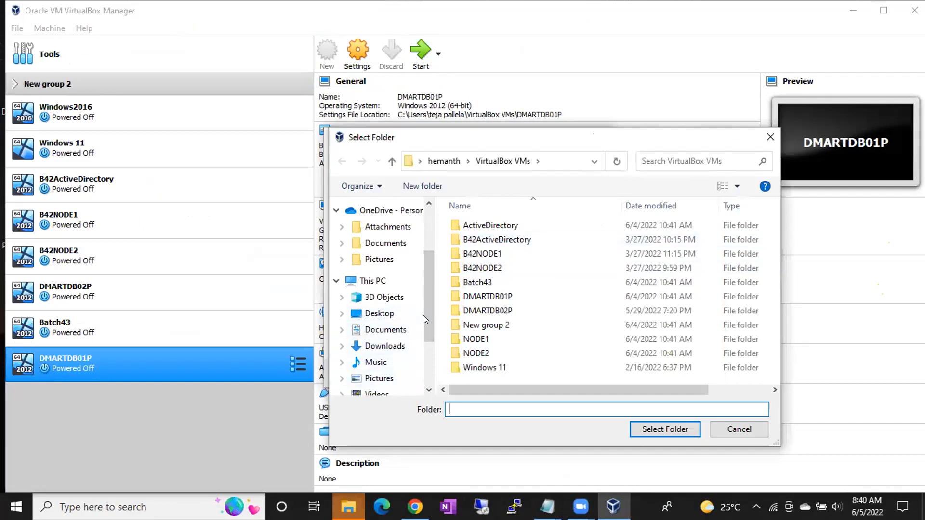
{"action": "left_click_drag", "start_coordinate": [425, 317], "coordinate": [424, 359]}
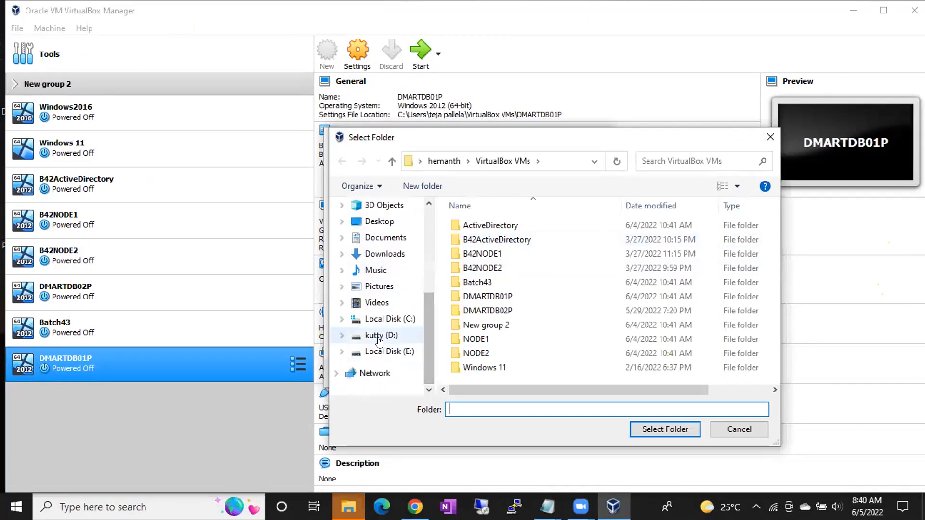
{"action": "left_click", "coordinate": [375, 356]}
{"action": "left_click", "coordinate": [483, 339]}
{"action": "double_click", "coordinate": [482, 340]}
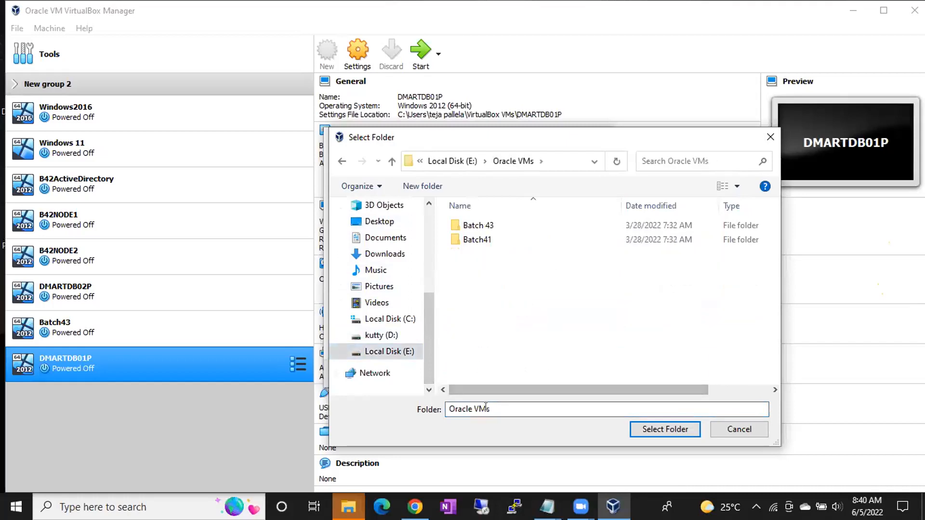
Create a folder named Batch 44 inside Oracle VMs and select it as the machine folder
{"action": "left_click", "coordinate": [503, 409]}
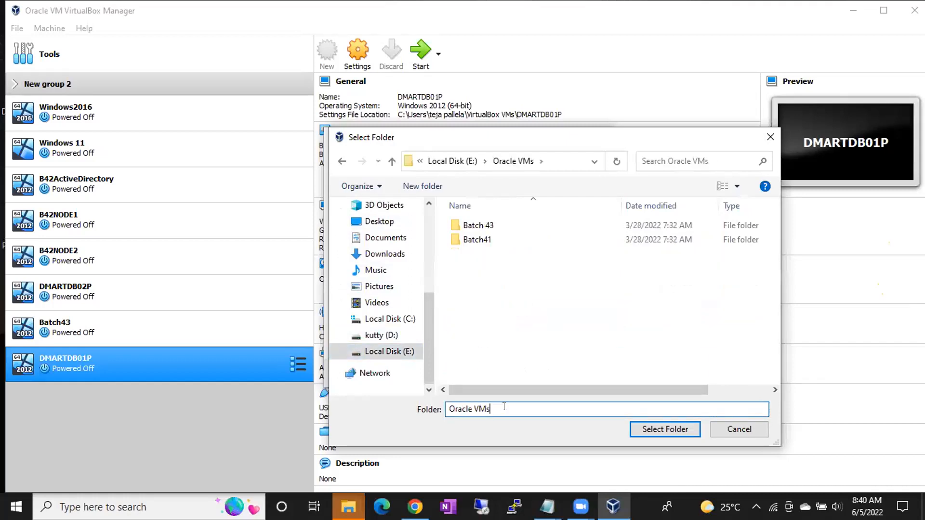
{"action": "key", "text": "ctrl+shift+n"}
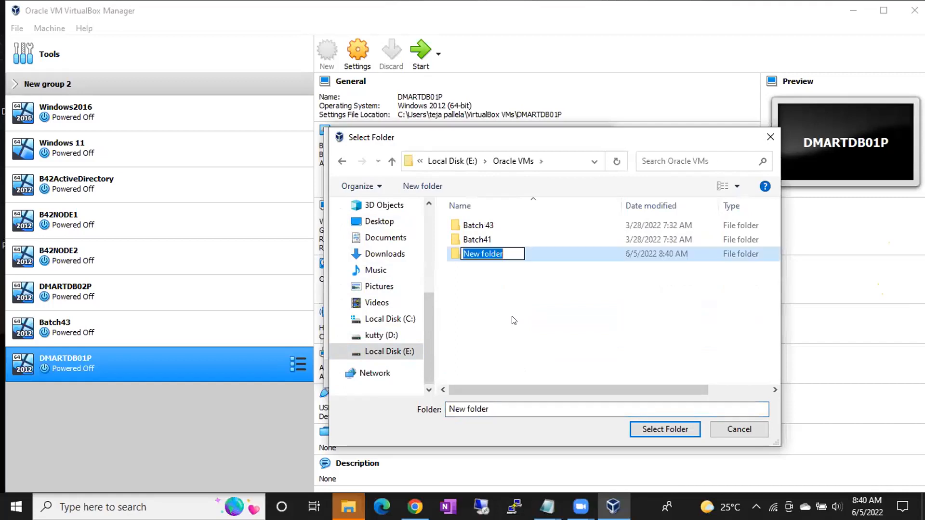
{"action": "type", "text": "Batch 44"}
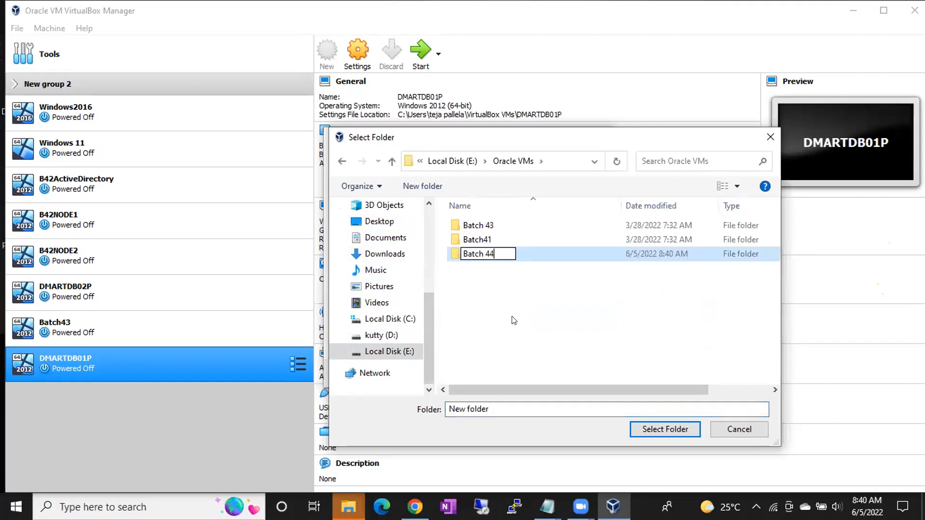
{"action": "key", "text": "Return"}
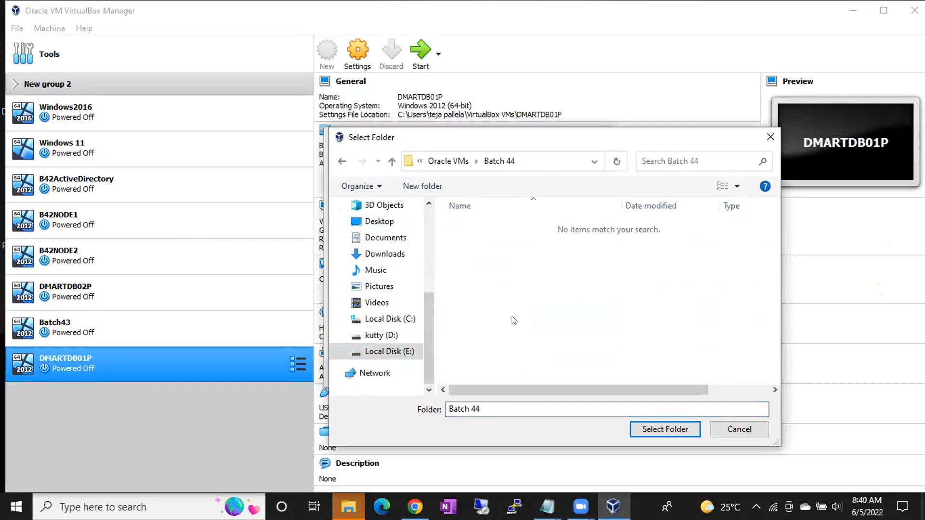
{"action": "left_click", "coordinate": [651, 429]}
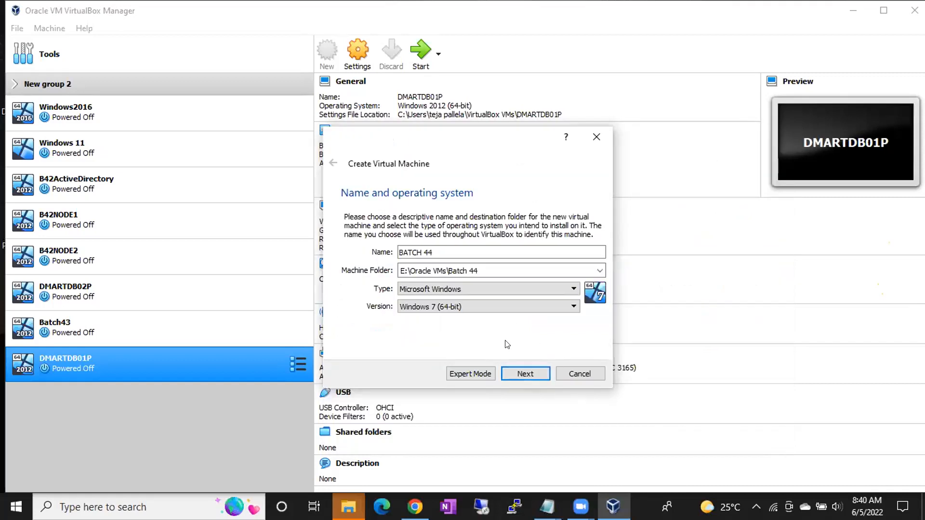
Set the new machine's operating system version to Windows 2012 (64-bit)
{"action": "left_click", "coordinate": [482, 307]}
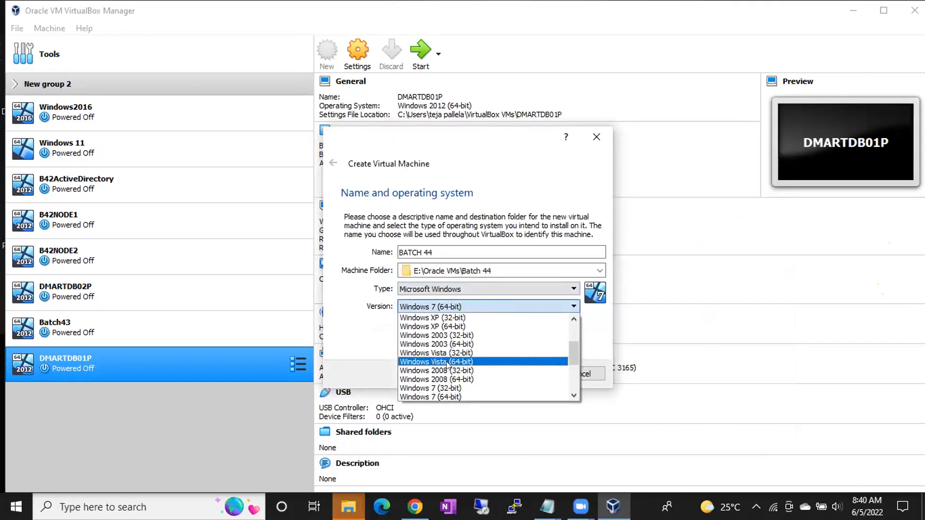
{"action": "scroll", "coordinate": [447, 365], "scroll_direction": "down", "scroll_amount": 2}
{"action": "left_click", "coordinate": [427, 374]}
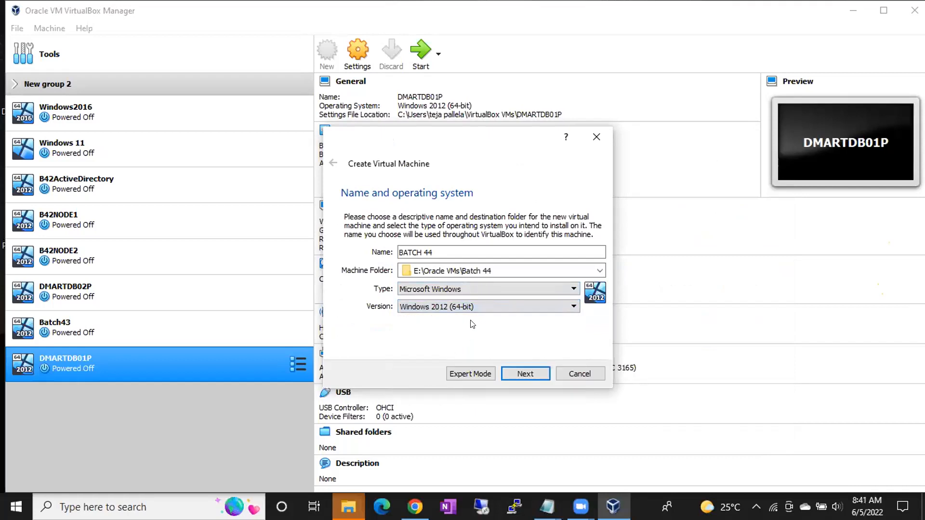
{"action": "left_click", "coordinate": [468, 305]}
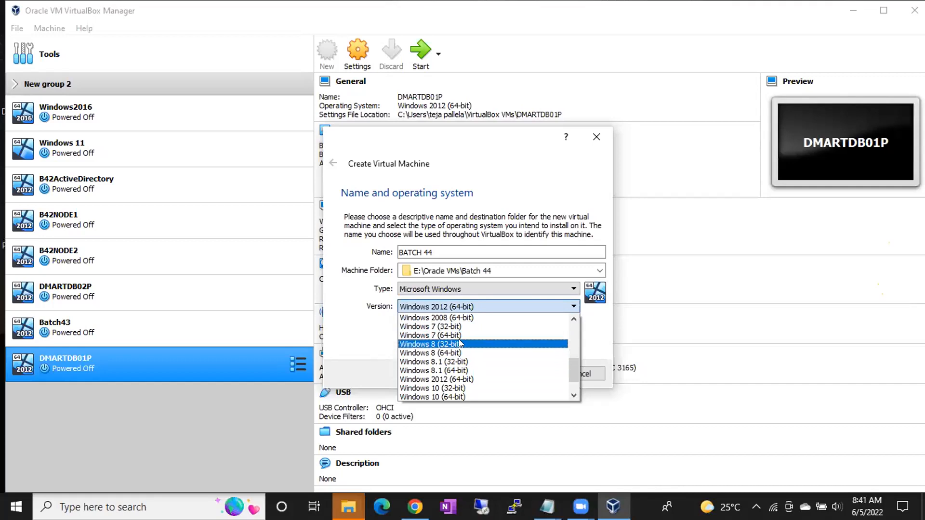
{"action": "left_click", "coordinate": [457, 379]}
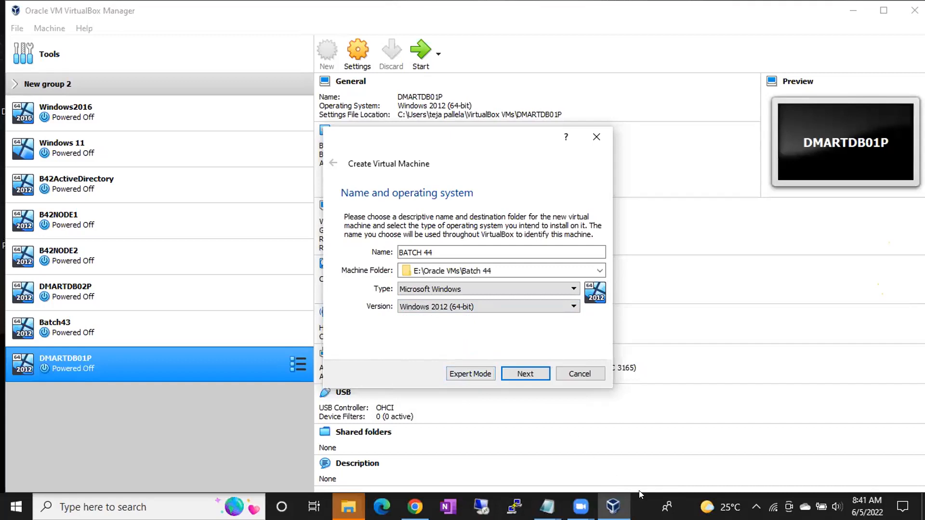
Open Task Manager, examine the host's CPU performance and virtualization details, and close it
{"action": "right_click", "coordinate": [642, 507]}
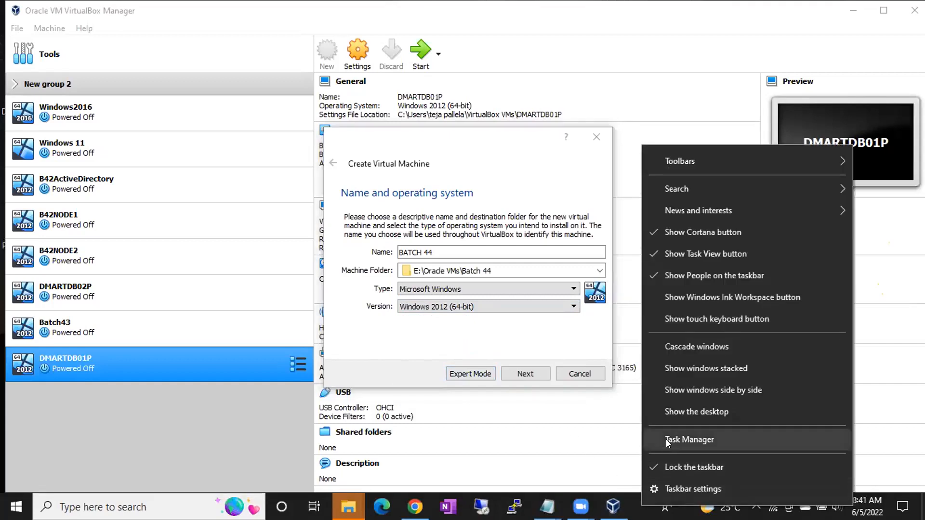
{"action": "left_click", "coordinate": [667, 440]}
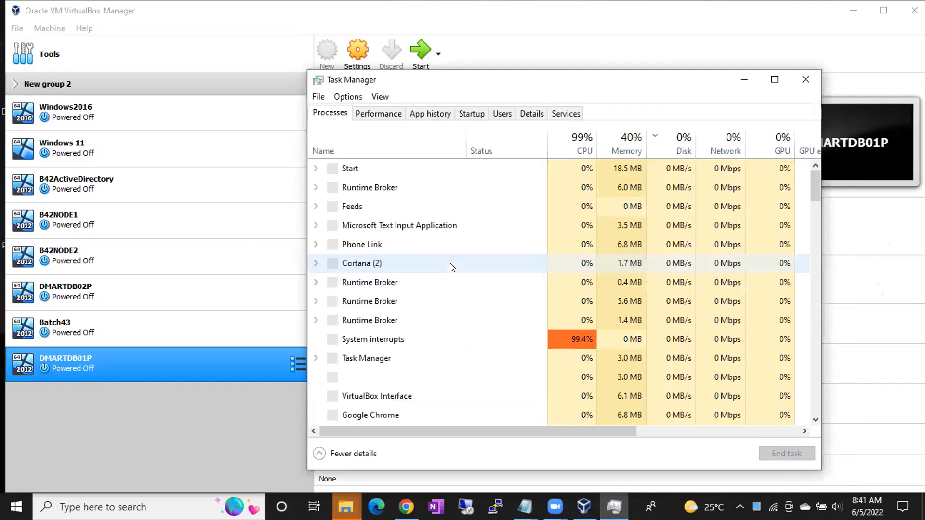
{"action": "left_click", "coordinate": [383, 114]}
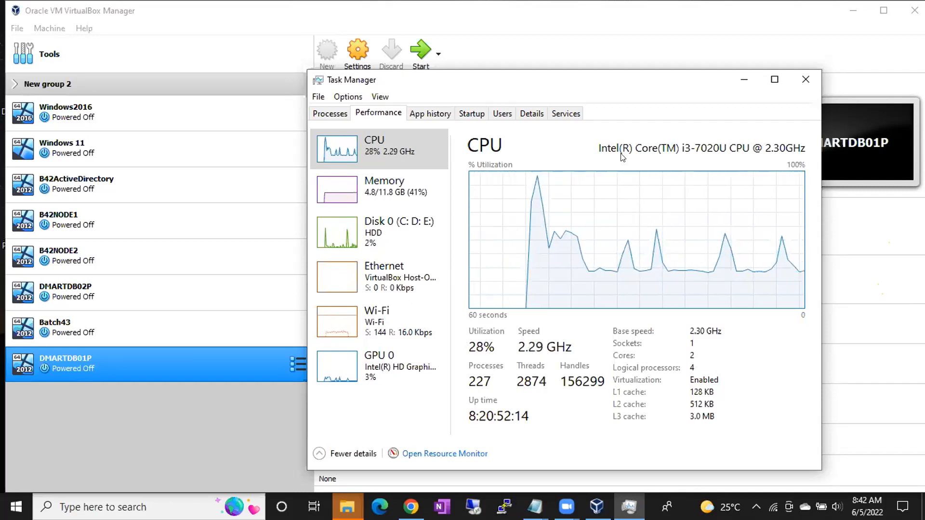
{"action": "left_click", "coordinate": [580, 62]}
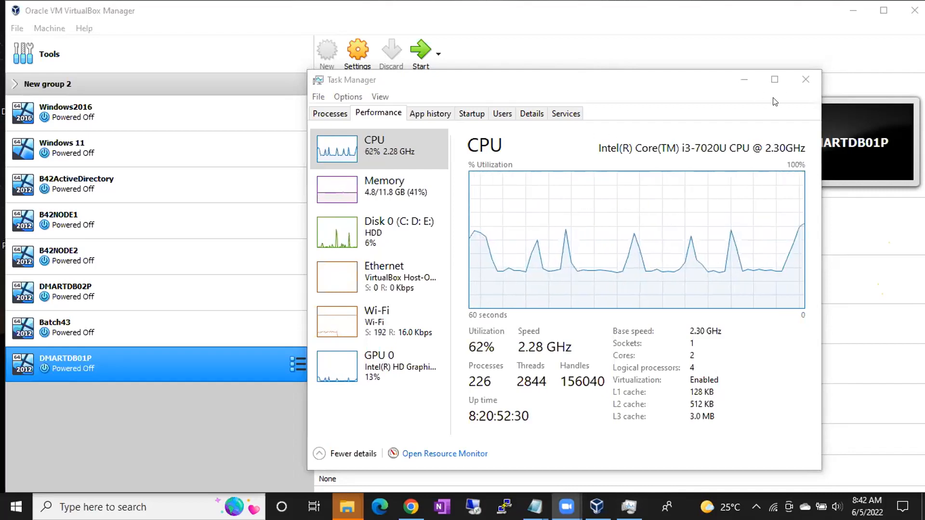
{"action": "left_click", "coordinate": [803, 79]}
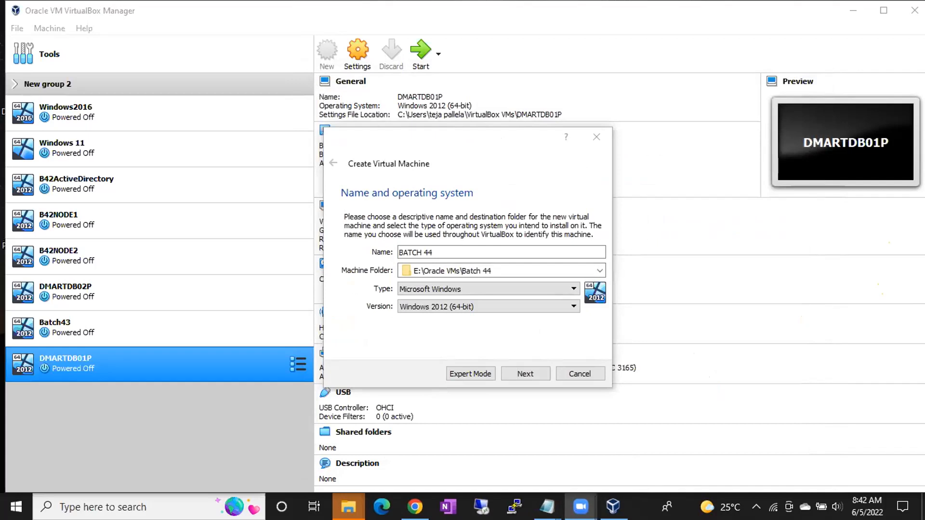
Reopen Task Manager and show the host's CPU performance and virtualization details
{"action": "right_click", "coordinate": [638, 506]}
{"action": "left_click", "coordinate": [663, 436]}
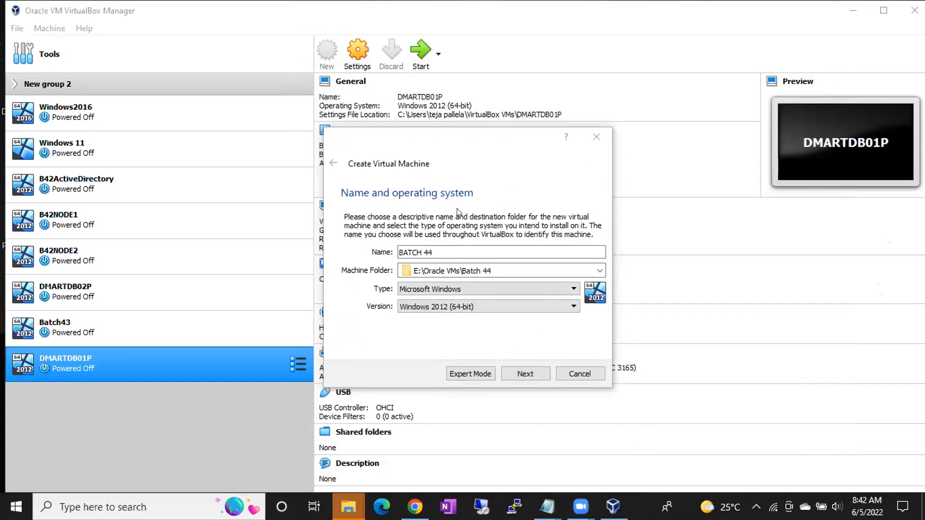
{"action": "left_click", "coordinate": [369, 114]}
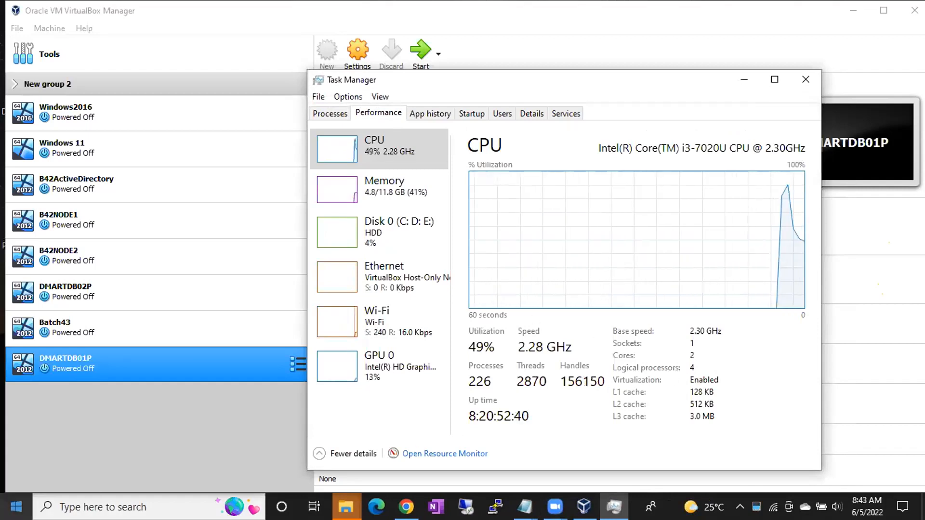
Open a Command Prompt through the Run dialog and execute systeminfo.exe
{"action": "left_click", "coordinate": [16, 507]}
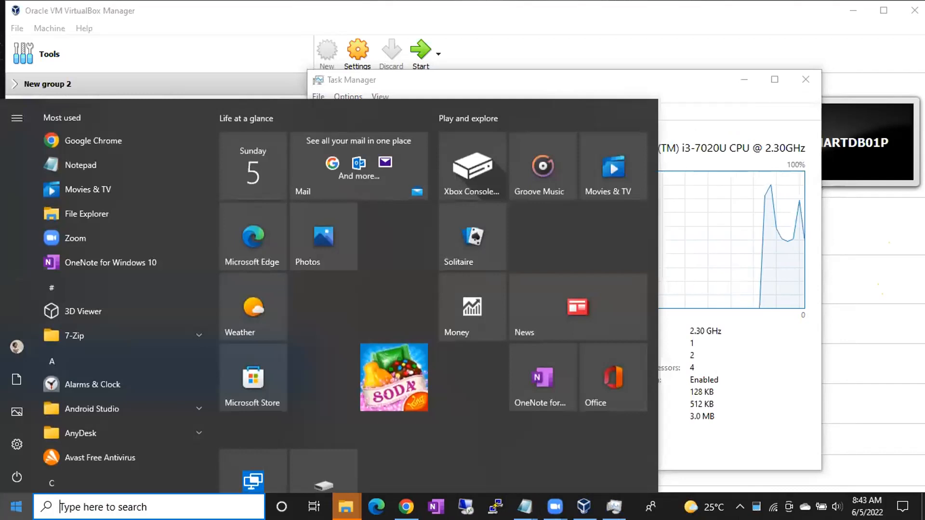
{"action": "key", "text": "super+r"}
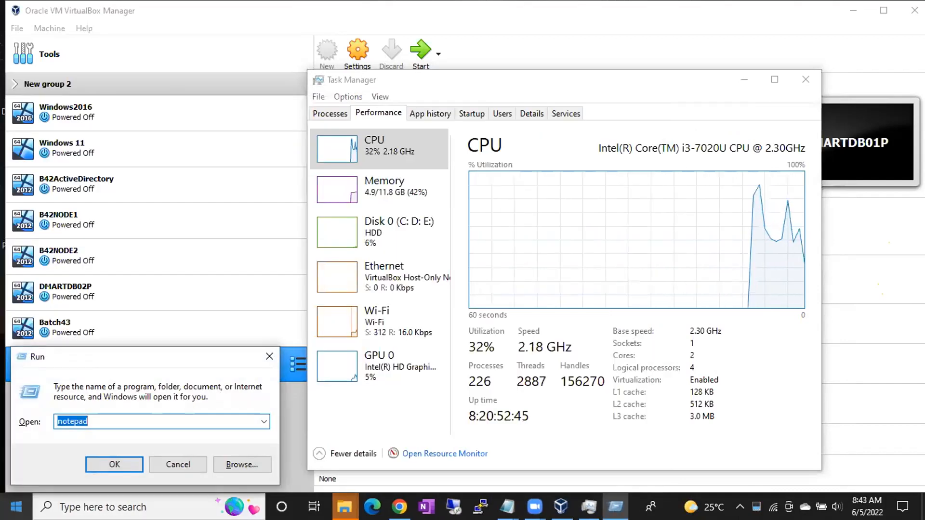
{"action": "type", "text": "cmd"}
{"action": "key", "text": "Return"}
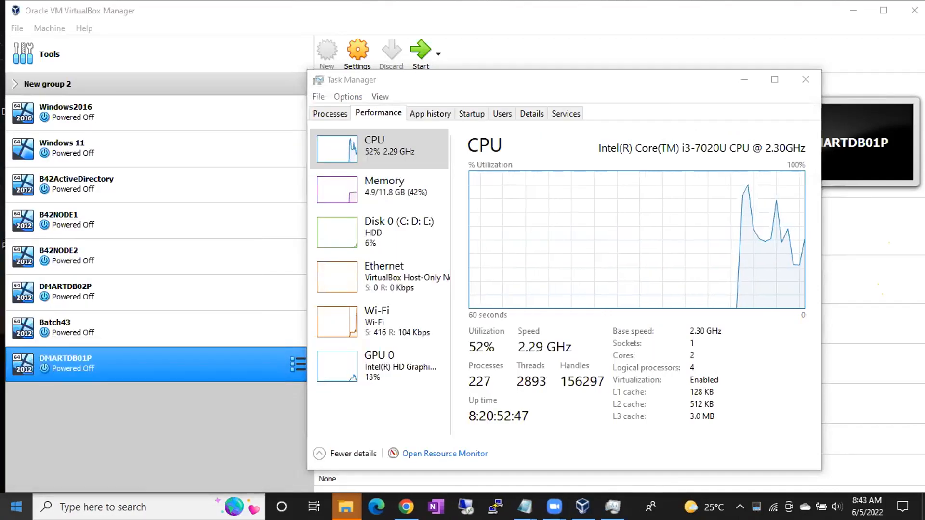
{"action": "type", "text": "systeminfo"}
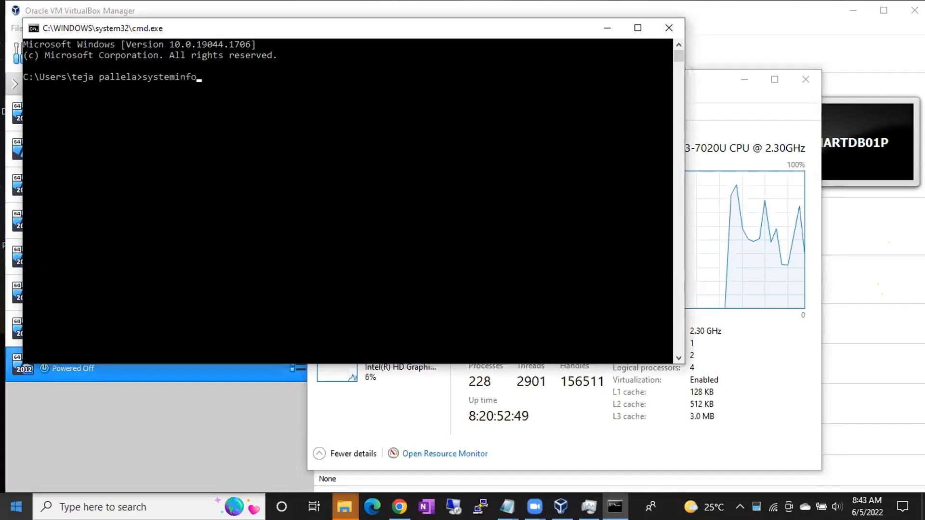
{"action": "type", "text": ".exe"}
{"action": "key", "text": "Return"}
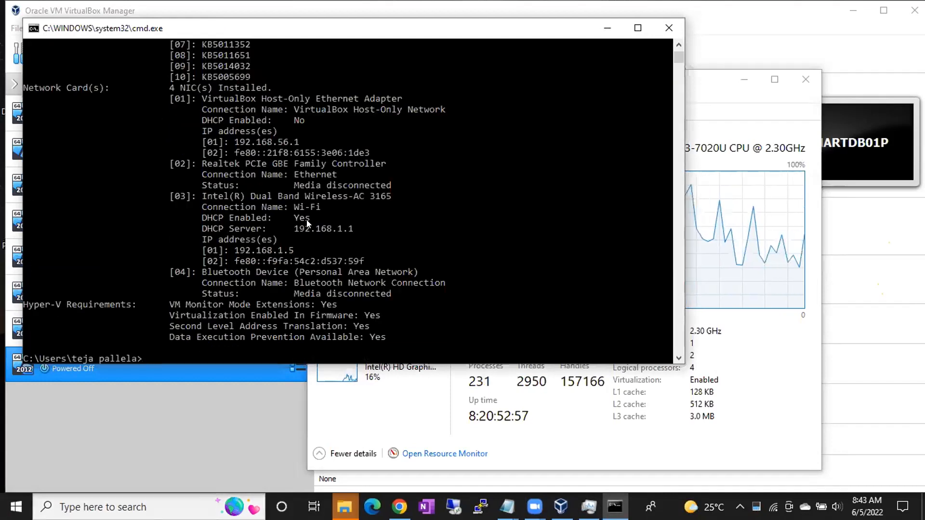
Examine the systeminfo output, including the operating system, processor, physical memory, network cards and Hyper-V requirements
{"action": "scroll", "coordinate": [310, 222], "scroll_direction": "up", "scroll_amount": 1}
{"action": "scroll", "coordinate": [309, 222], "scroll_direction": "up", "scroll_amount": 7}
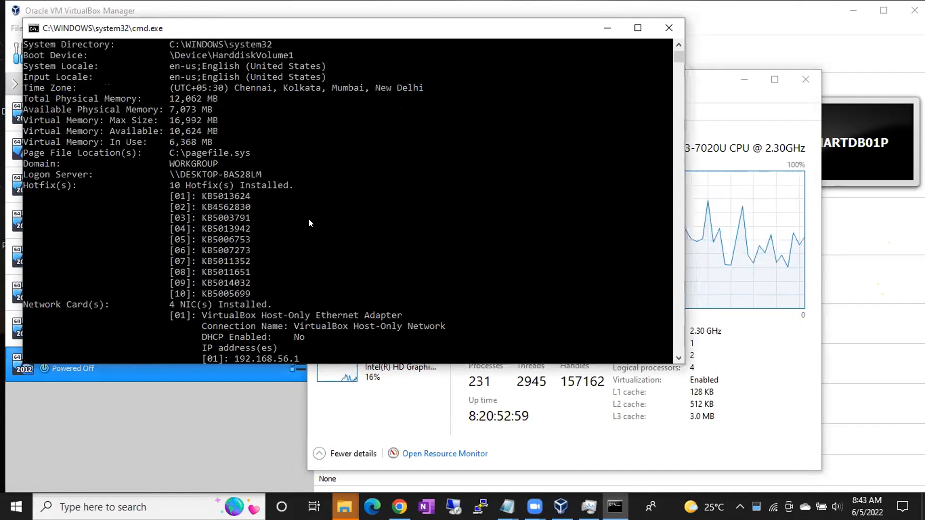
{"action": "scroll", "coordinate": [309, 221], "scroll_direction": "up", "scroll_amount": 7}
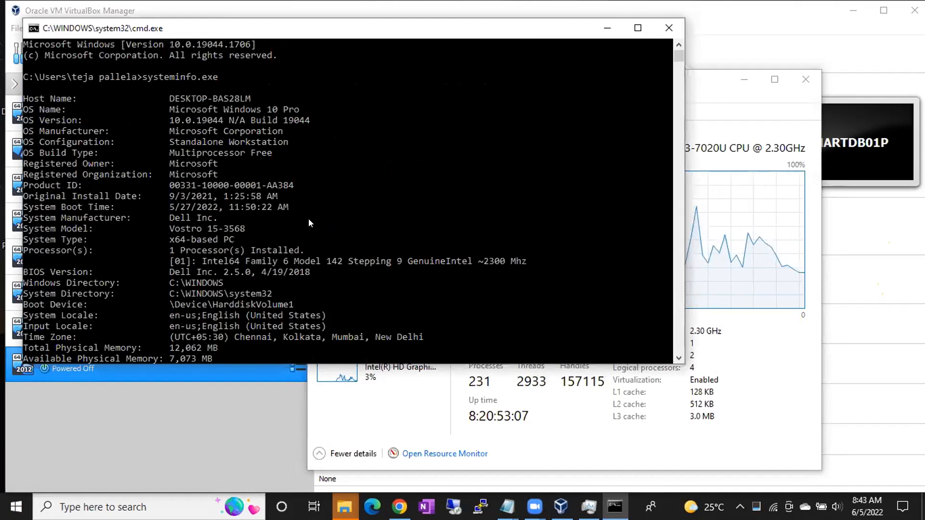
{"action": "scroll", "coordinate": [309, 220], "scroll_direction": "down", "scroll_amount": 2}
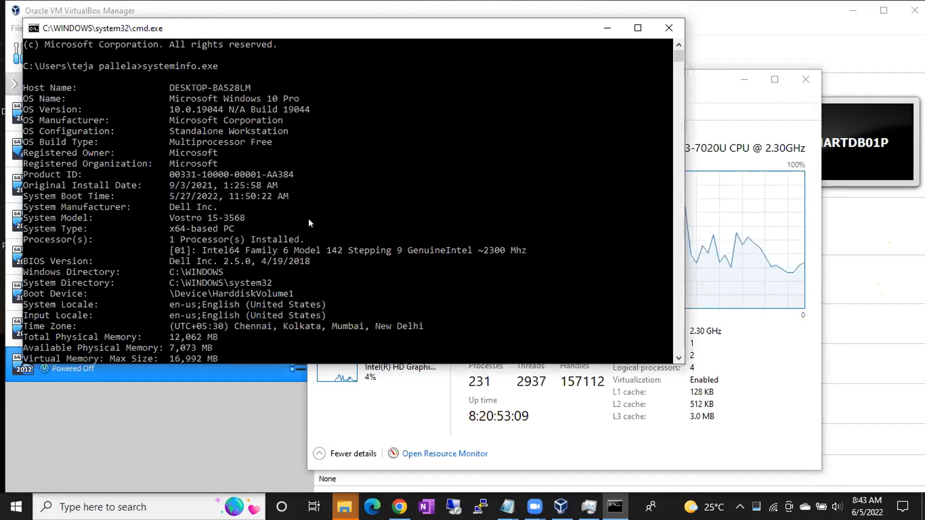
{"action": "scroll", "coordinate": [309, 218], "scroll_direction": "down", "scroll_amount": 3}
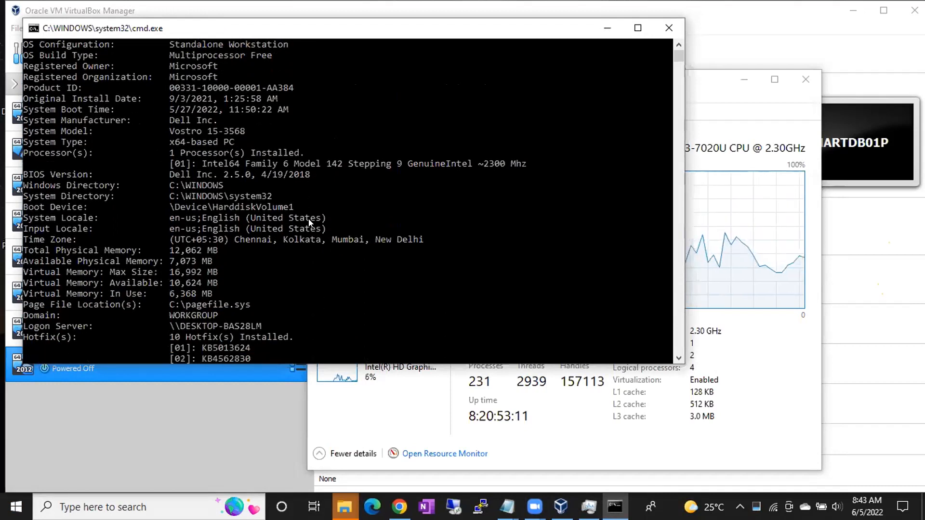
{"action": "scroll", "coordinate": [208, 266], "scroll_direction": "down", "scroll_amount": 7}
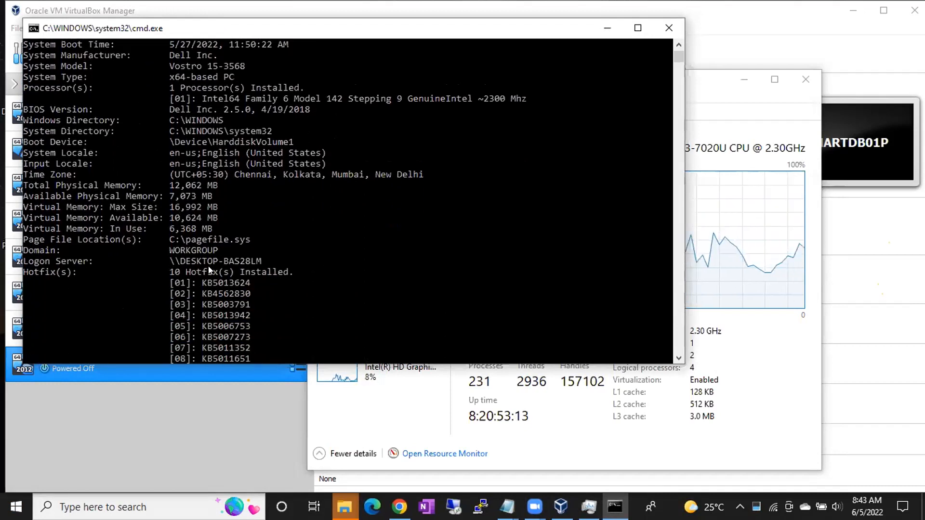
{"action": "scroll", "coordinate": [208, 266], "scroll_direction": "down", "scroll_amount": 5}
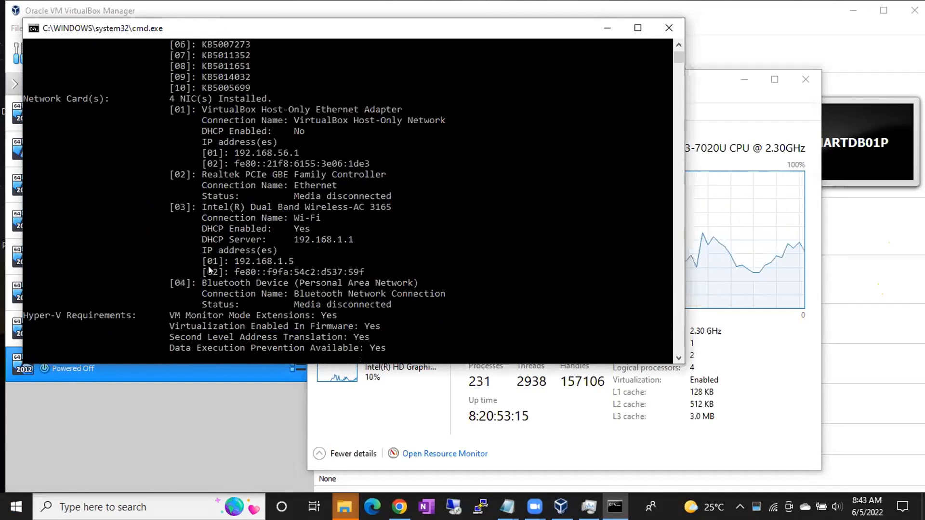
{"action": "scroll", "coordinate": [208, 266], "scroll_direction": "up", "scroll_amount": 8}
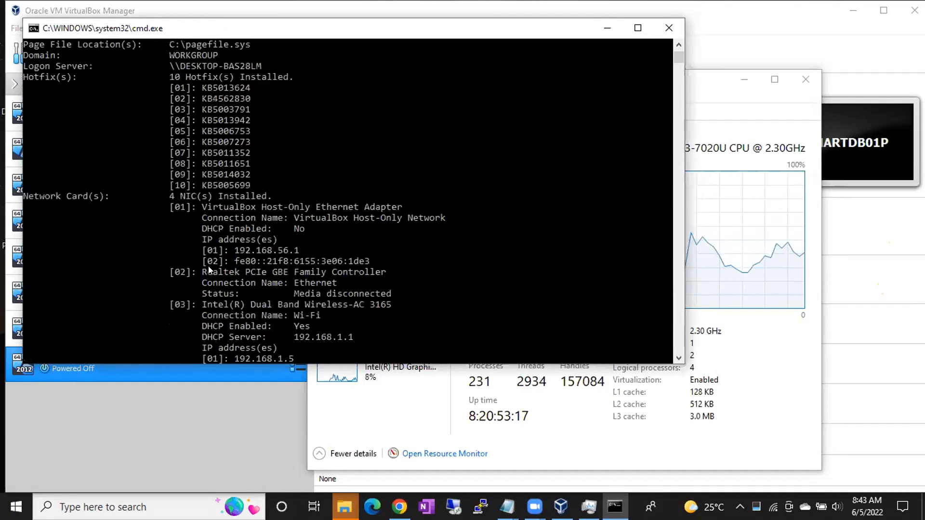
{"action": "scroll", "coordinate": [208, 266], "scroll_direction": "up", "scroll_amount": 2}
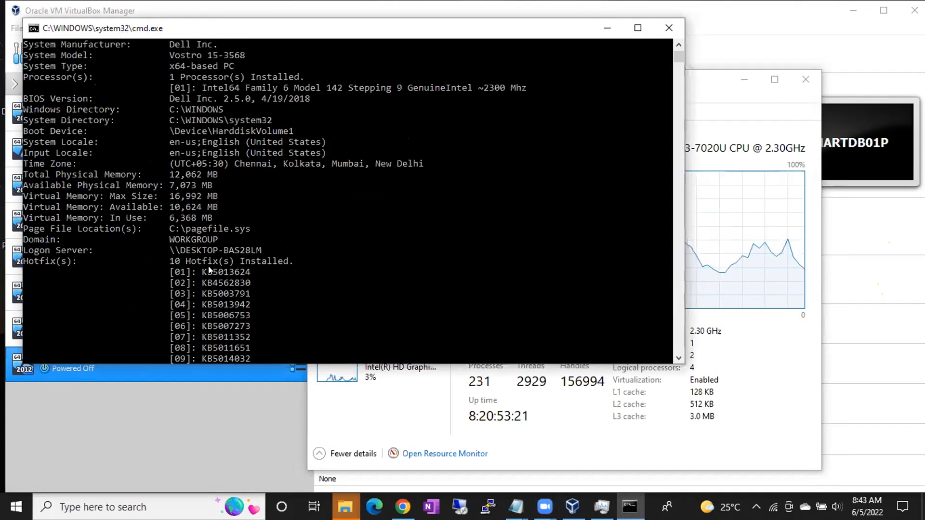
{"action": "scroll", "coordinate": [208, 266], "scroll_direction": "up", "scroll_amount": 3}
{"action": "scroll", "coordinate": [208, 266], "scroll_direction": "up", "scroll_amount": 3}
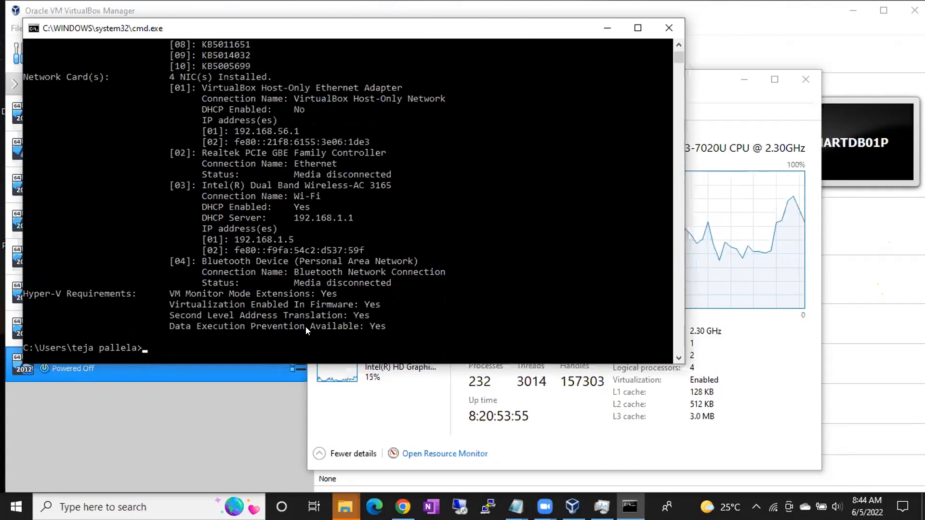
Run systeminfo.exe directly from the Windows Run dialog
{"action": "key", "text": "super+r"}
{"action": "type", "text": "syst"}
{"action": "key", "text": "Down"}
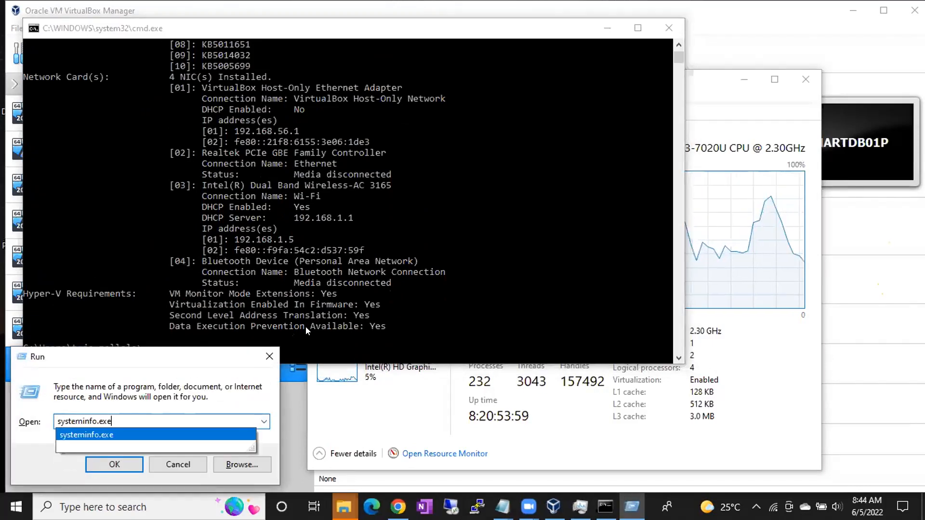
{"action": "key", "text": "Return"}
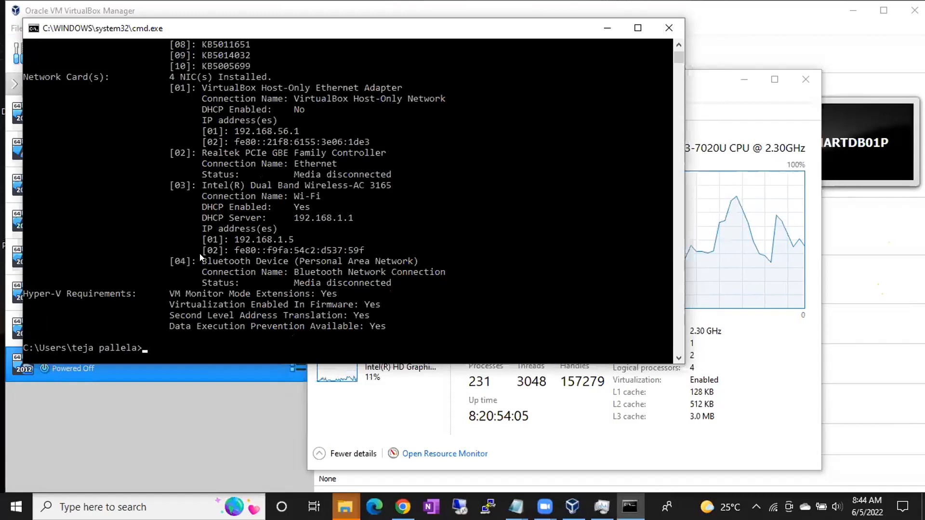
Open a second Command Prompt, execute systeminfo.exe to check the Hyper-V requirements, and minimize that window
{"action": "key", "text": "super+r"}
{"action": "type", "text": "cmd"}
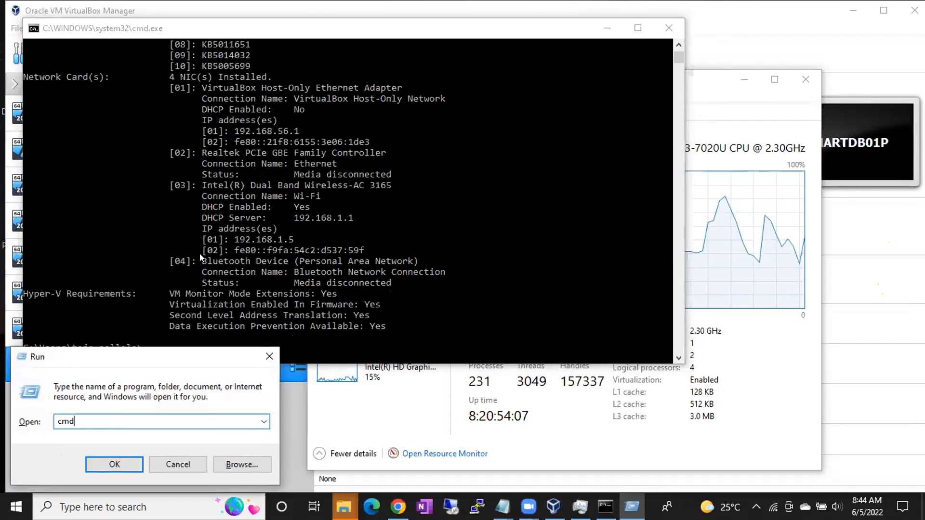
{"action": "key", "text": "Return"}
{"action": "type", "text": "systeminfo.exe"}
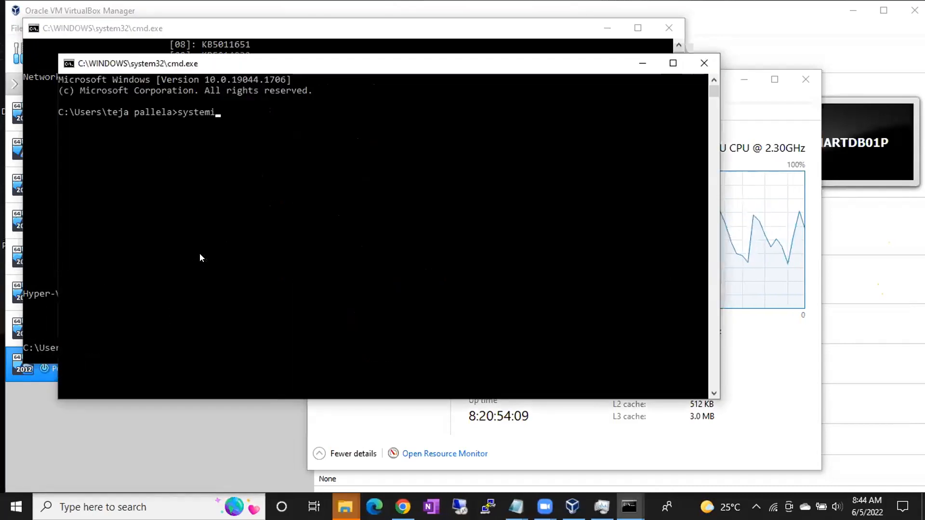
{"action": "key", "text": "Return"}
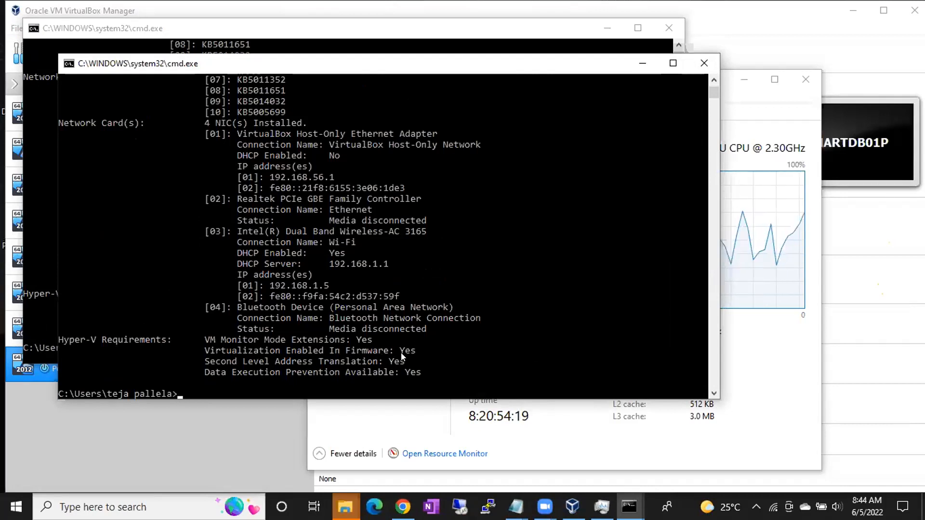
{"action": "left_click", "coordinate": [481, 65]}
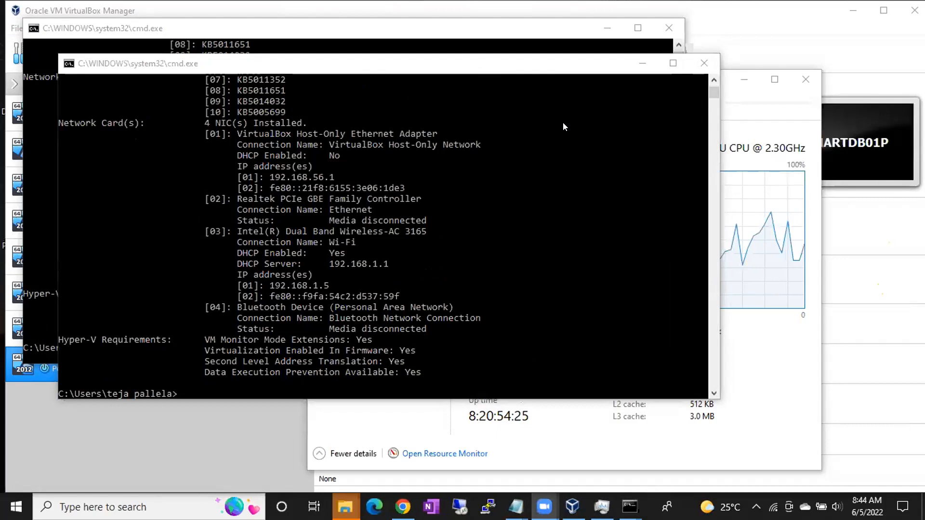
{"action": "left_click", "coordinate": [642, 62]}
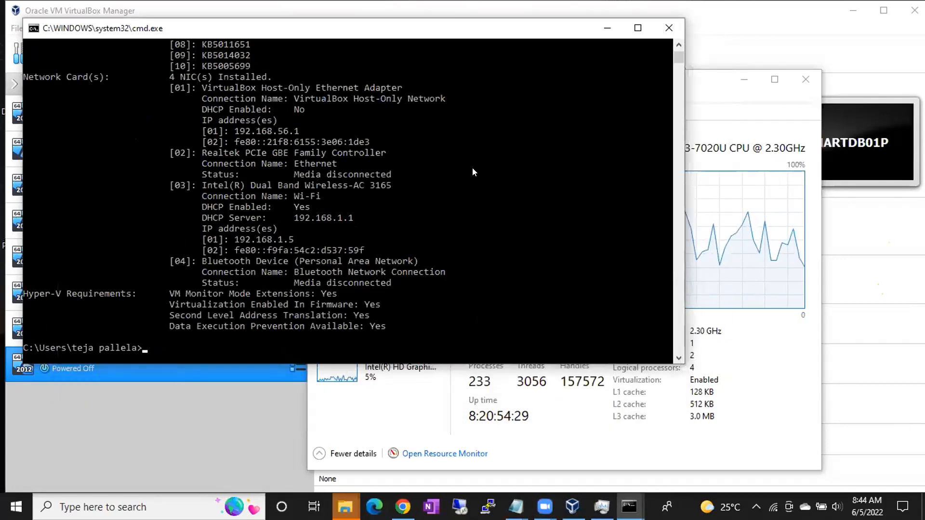
Return to the VirtualBox machine wizard, reselect Windows 2012 (64-bit) as the version, and continue to the memory size
{"action": "left_click", "coordinate": [240, 406]}
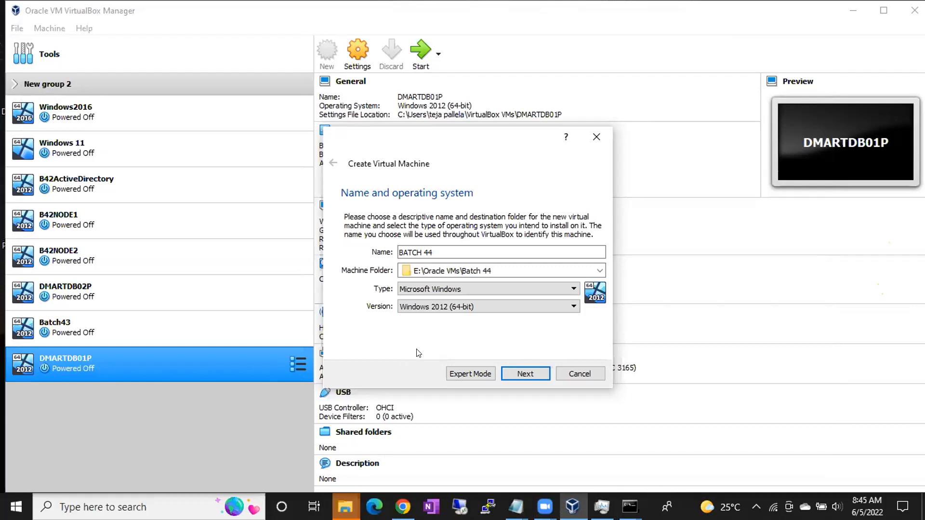
{"action": "left_click", "coordinate": [427, 306]}
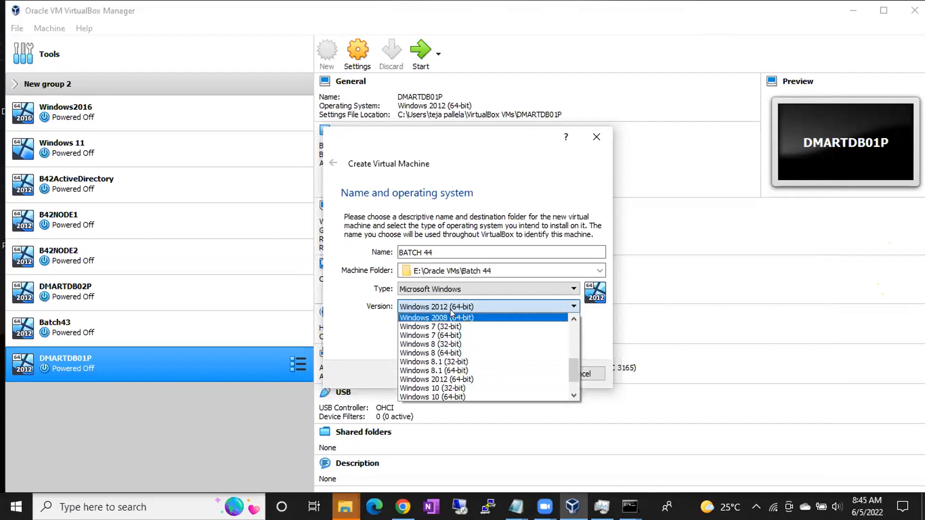
{"action": "left_click", "coordinate": [448, 379]}
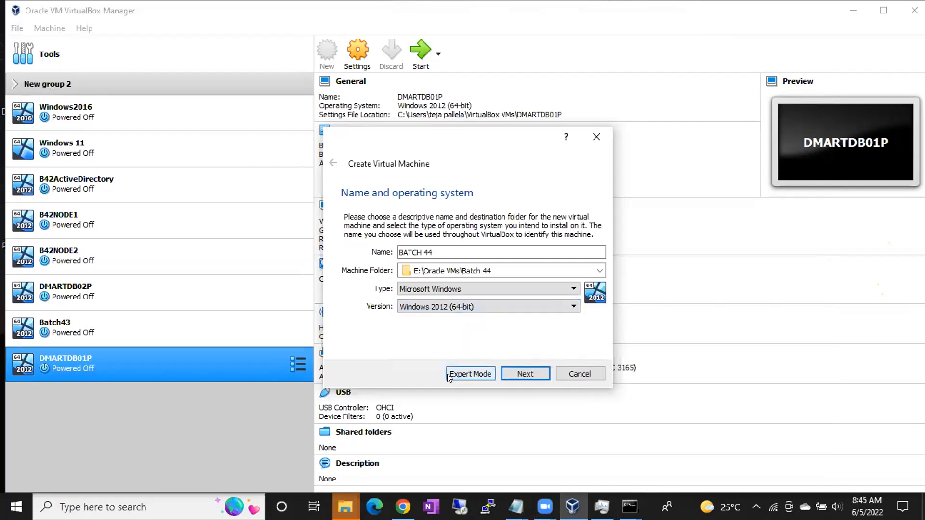
{"action": "left_click", "coordinate": [448, 307]}
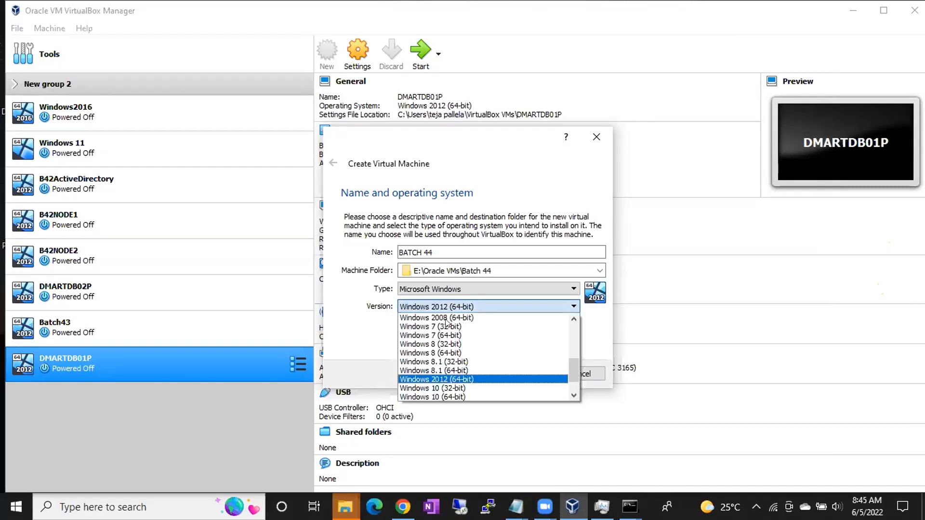
{"action": "left_click", "coordinate": [444, 376]}
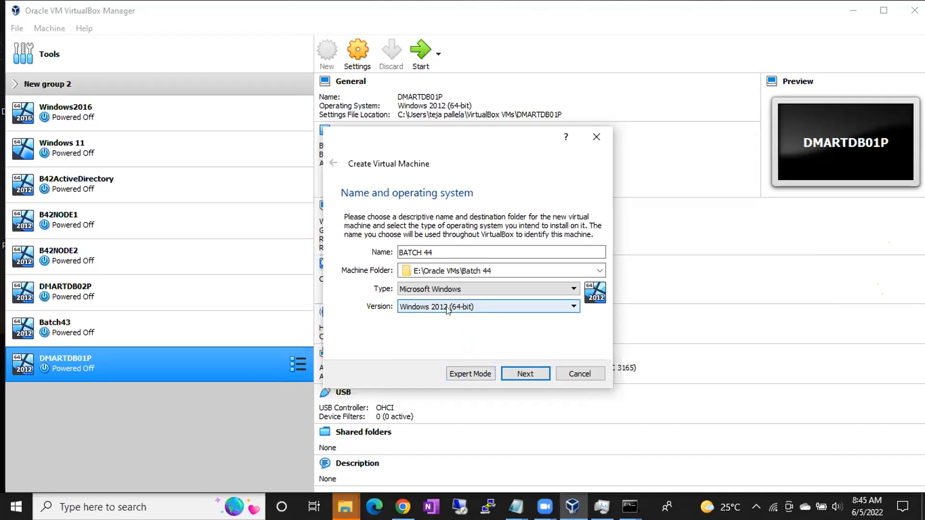
{"action": "left_click", "coordinate": [525, 374]}
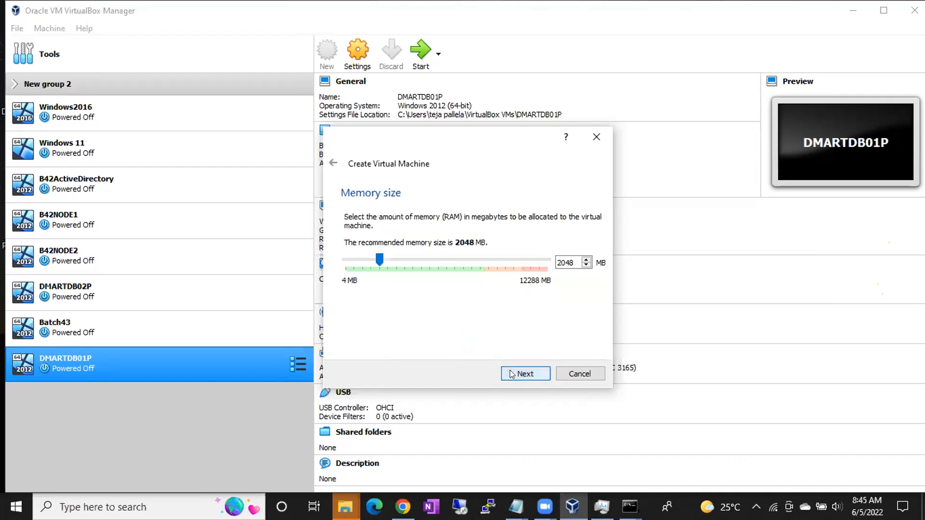
Set the new machine's memory size to 3072 MB and continue to the hard disk choice
{"action": "left_click_drag", "start_coordinate": [574, 263], "coordinate": [537, 265]}
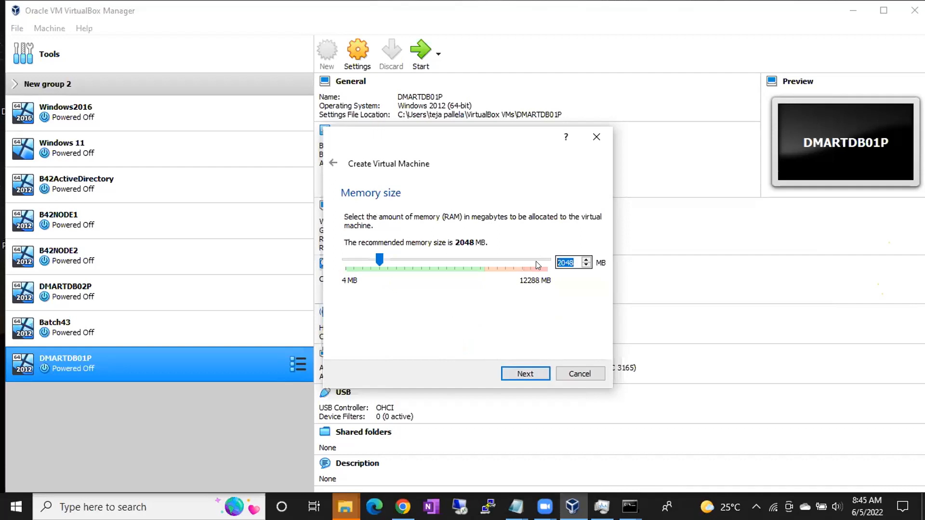
{"action": "type", "text": "3072"}
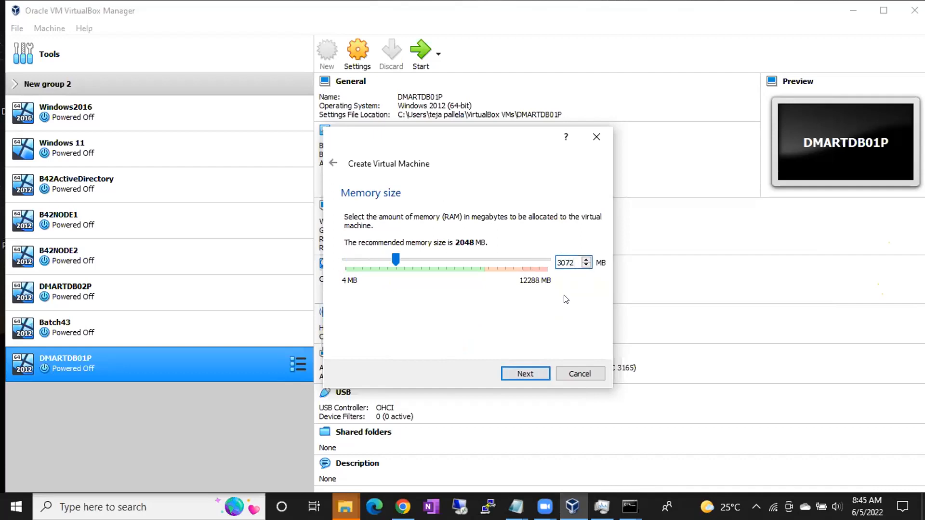
{"action": "left_click", "coordinate": [520, 372]}
Create a new virtual hard disk for the machine as a dynamically allocated VDI (VirtualBox Disk Image)
{"action": "left_click", "coordinate": [515, 375]}
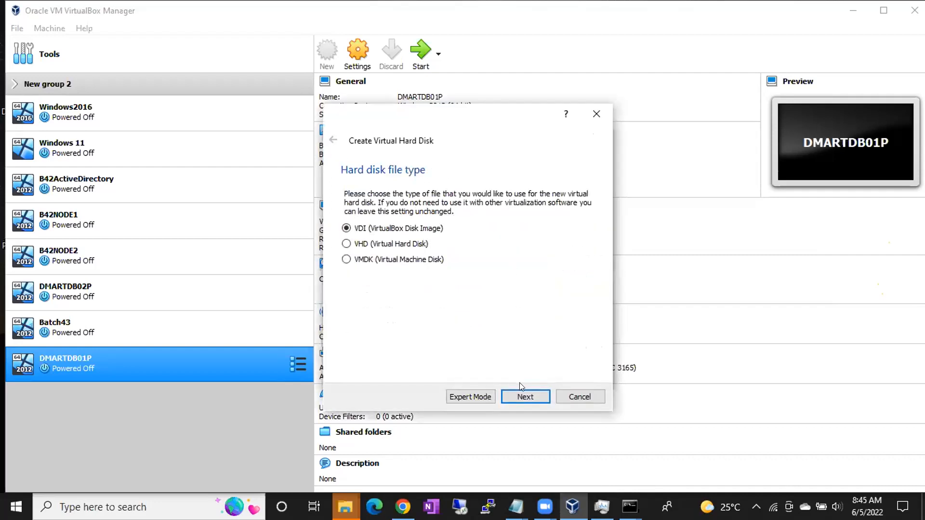
{"action": "left_click", "coordinate": [521, 391]}
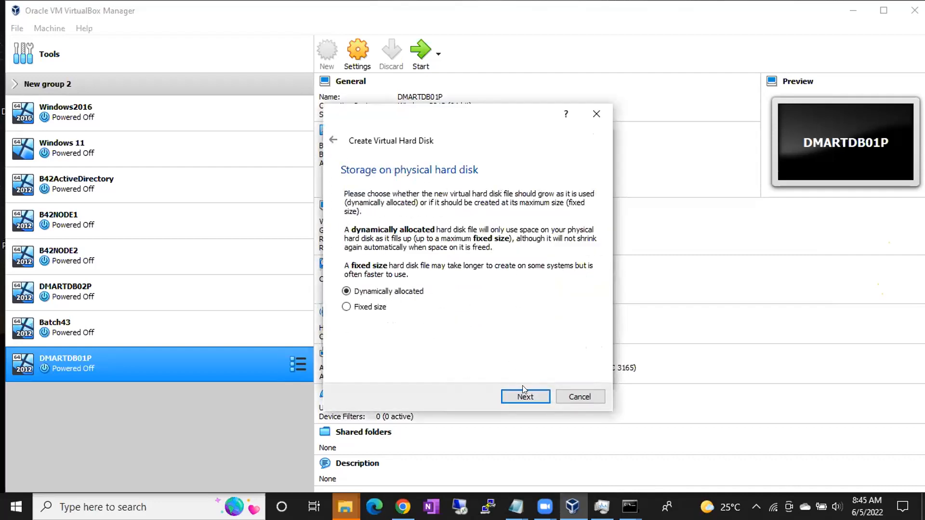
{"action": "left_click", "coordinate": [525, 394]}
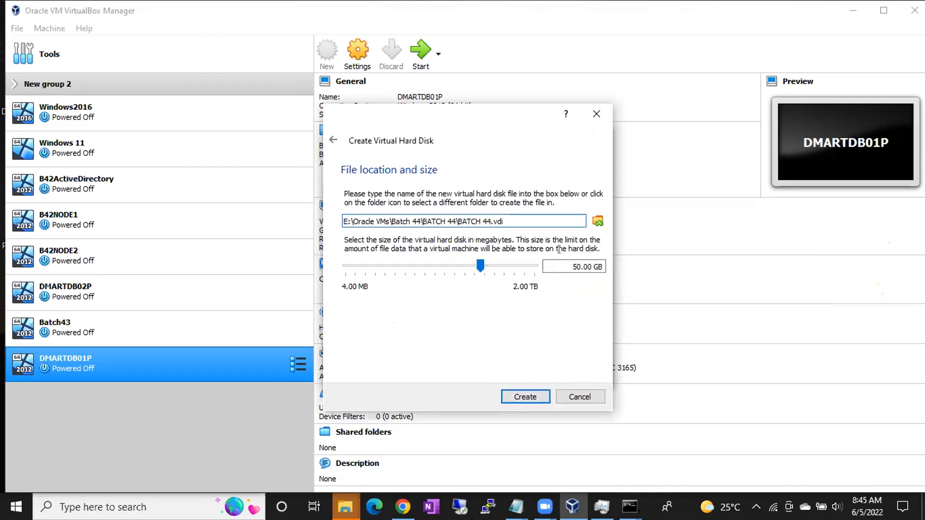
Set the size of the virtual hard disk BATCH 44.vdi to 25 GB
{"action": "left_click", "coordinate": [569, 264]}
{"action": "double_click", "coordinate": [577, 266]}
{"action": "type", "text": "20"}
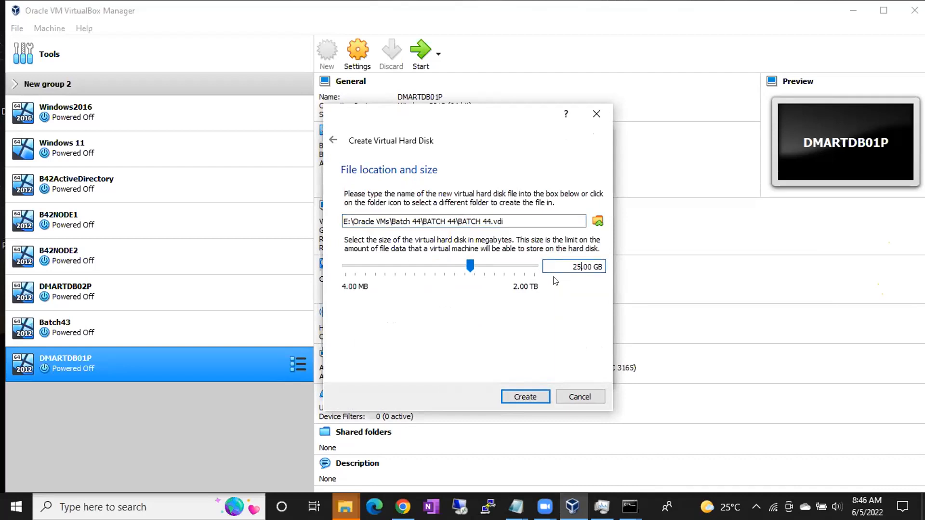
Create the virtual hard disk at E:\Oracle VMs\Batch 44\BATCH 44\BATCH 44.vdi to finish the new machine
{"action": "left_click_drag", "start_coordinate": [515, 222], "coordinate": [342, 216]}
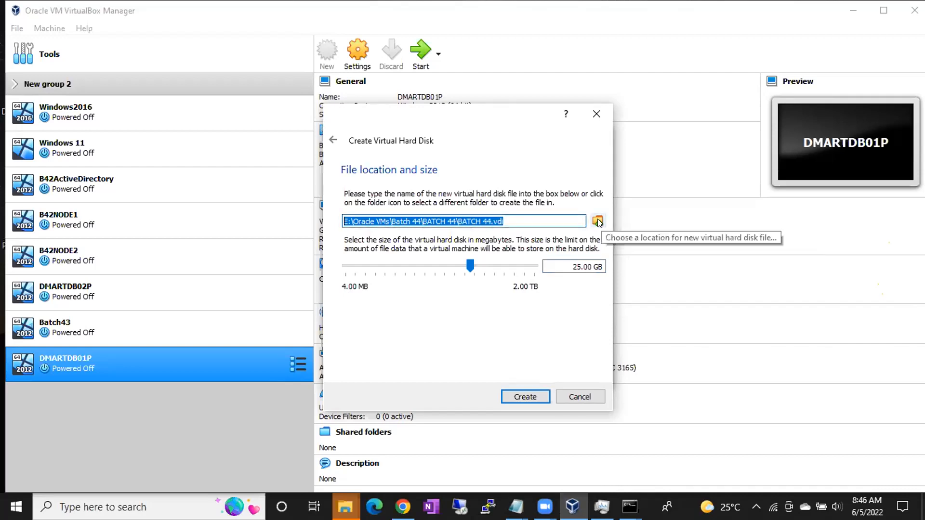
{"action": "left_click", "coordinate": [521, 395]}
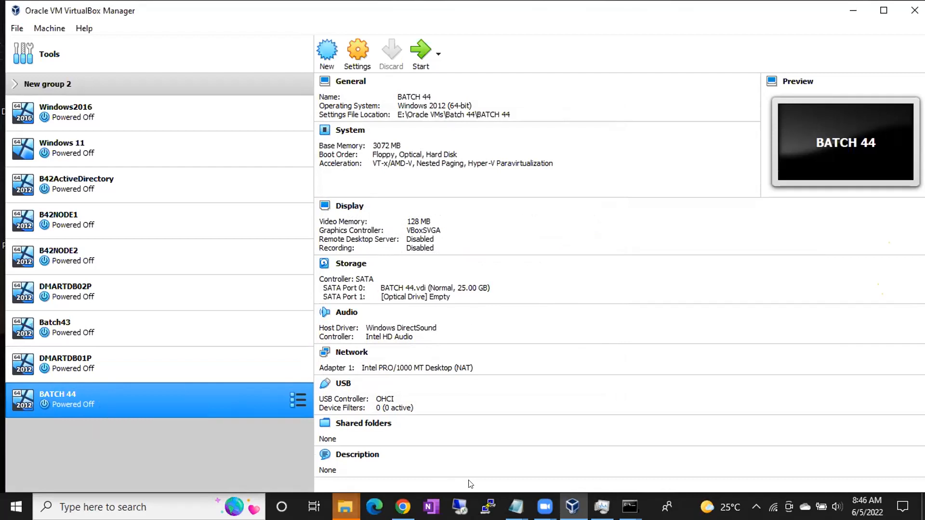
Switch to the untitled Notepad notes and review the VM Team and Windows Team lines under the Sql Server installation teams
{"action": "mouse_move", "coordinate": [516, 506]}
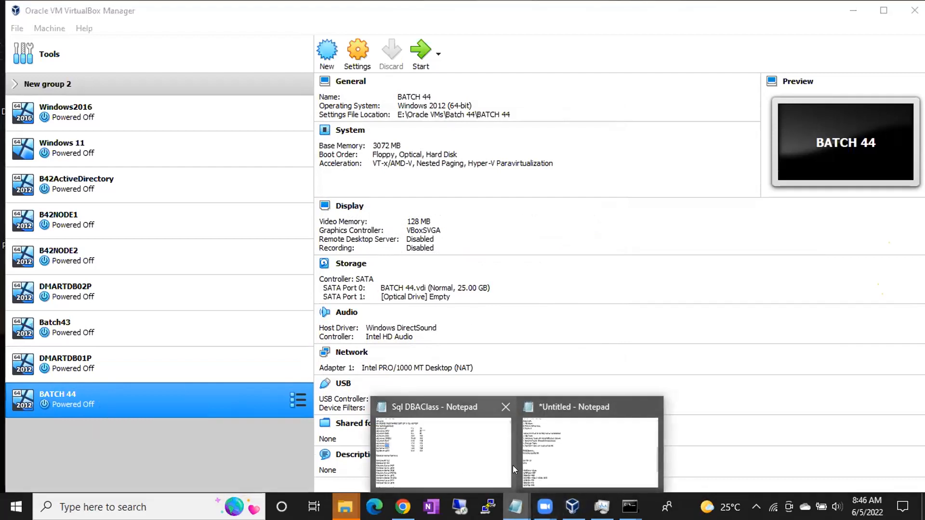
{"action": "left_click", "coordinate": [568, 470]}
{"action": "scroll", "coordinate": [173, 343], "scroll_direction": "down", "scroll_amount": 1}
{"action": "scroll", "coordinate": [171, 343], "scroll_direction": "up", "scroll_amount": 4}
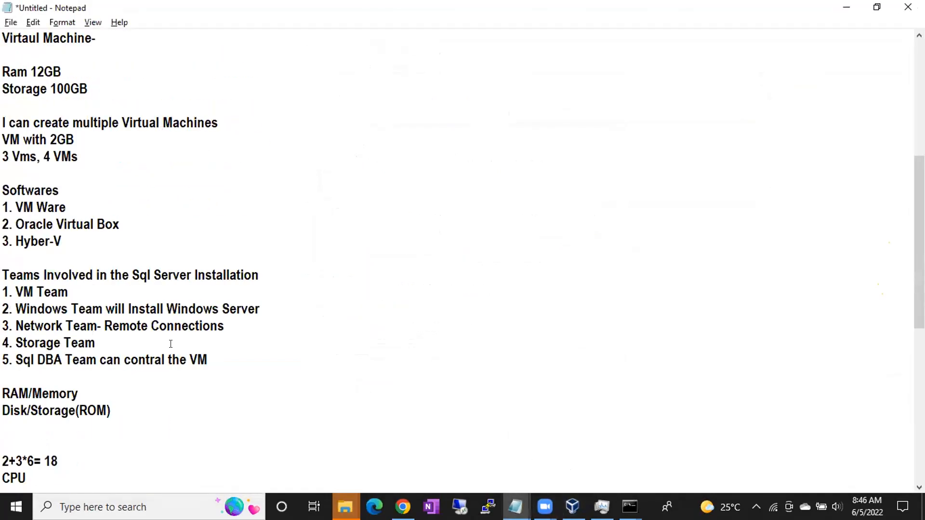
{"action": "left_click_drag", "start_coordinate": [5, 290], "coordinate": [72, 291]}
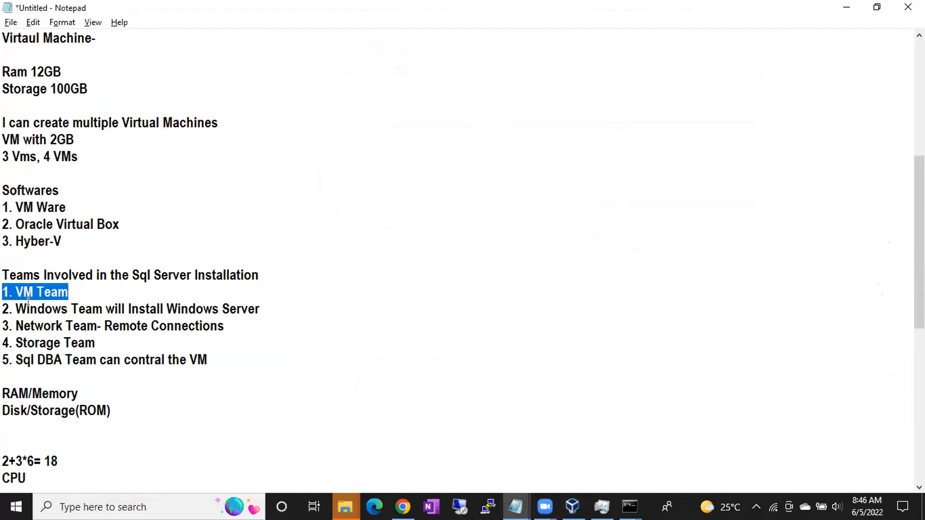
{"action": "left_click_drag", "start_coordinate": [13, 308], "coordinate": [270, 308]}
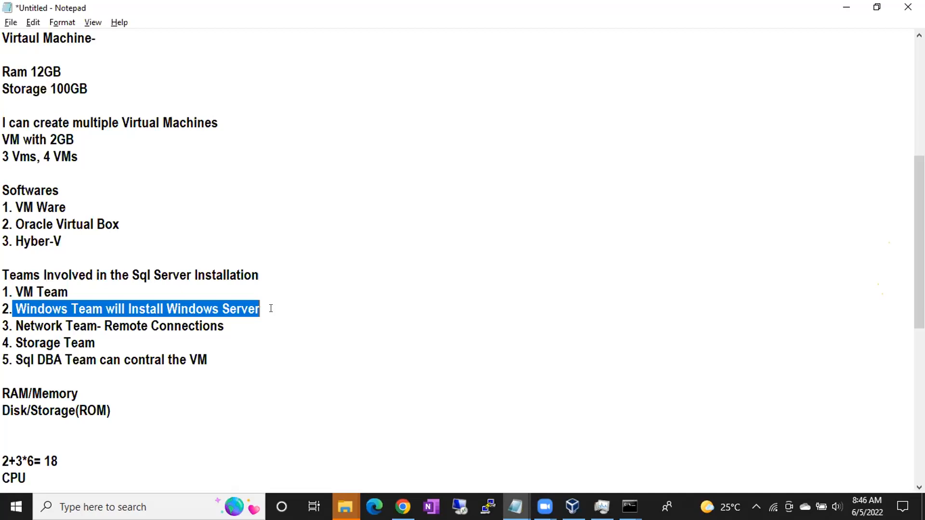
{"action": "left_click", "coordinate": [493, 59]}
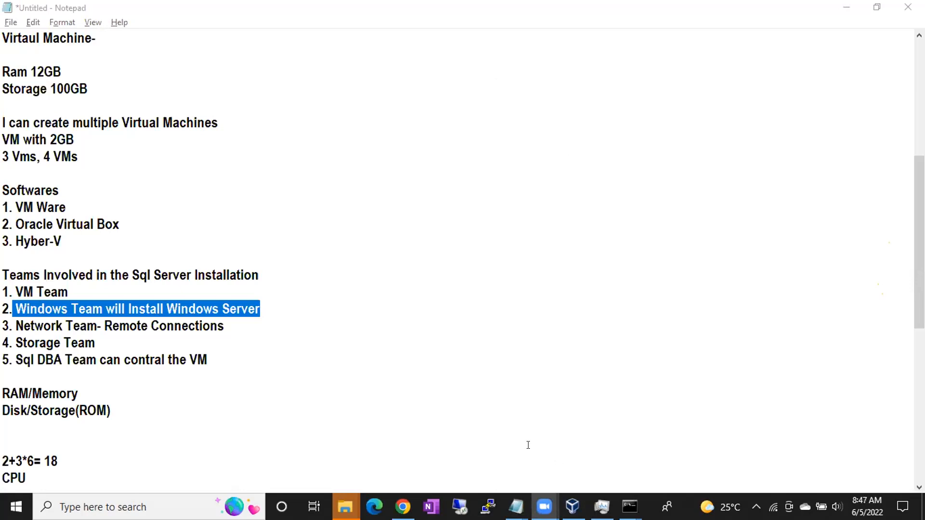
Switch back to Oracle VM VirtualBox Manager and maximize its window
{"action": "left_click", "coordinate": [572, 506]}
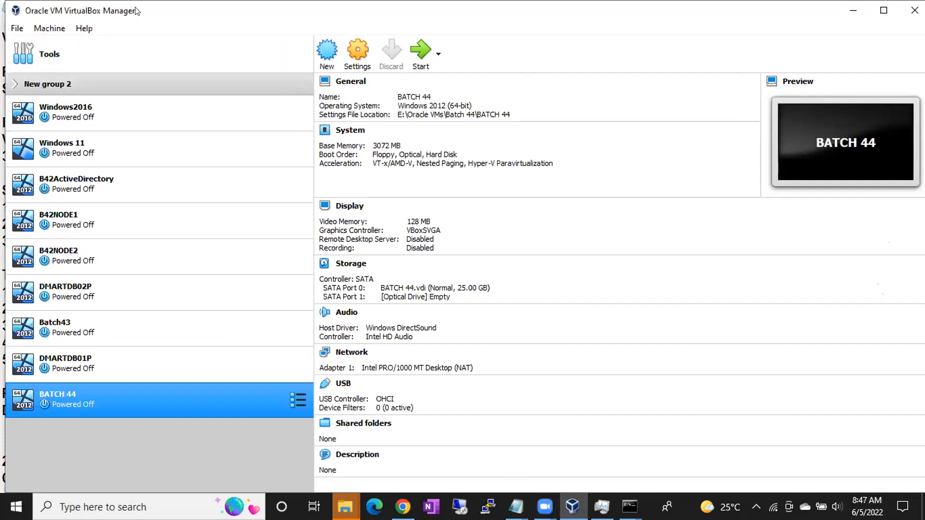
{"action": "left_click_drag", "start_coordinate": [136, 16], "coordinate": [148, 83]}
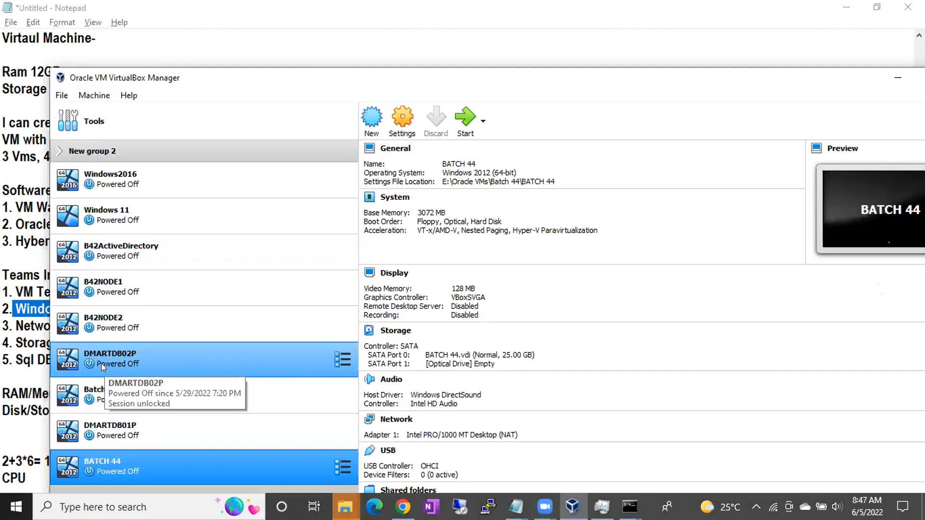
{"action": "left_click", "coordinate": [378, 55]}
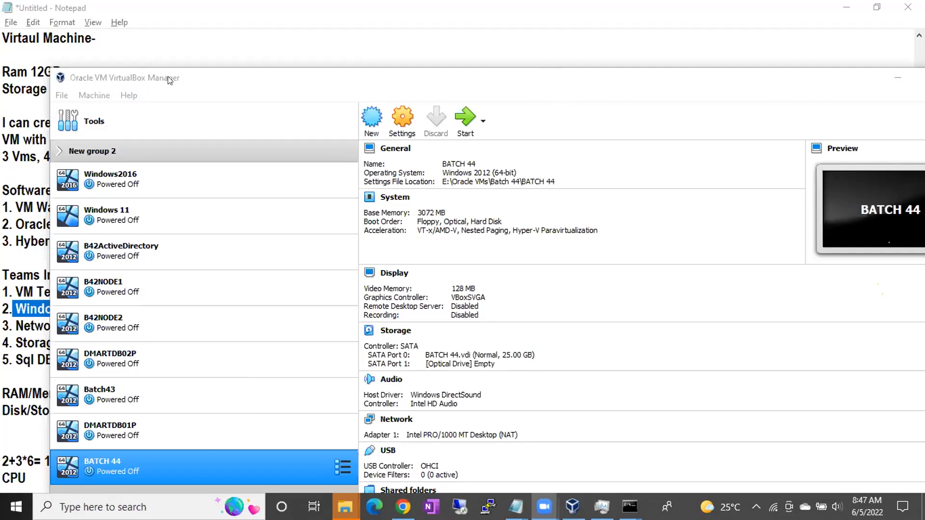
{"action": "double_click", "coordinate": [244, 80]}
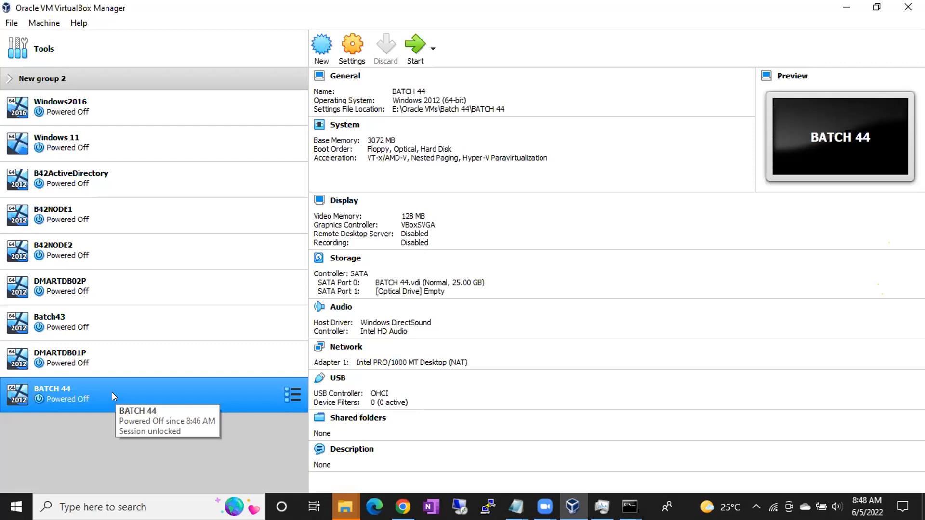
Open the storage settings of the BATCH 44 machine and select its empty optical drive
{"action": "right_click", "coordinate": [133, 385]}
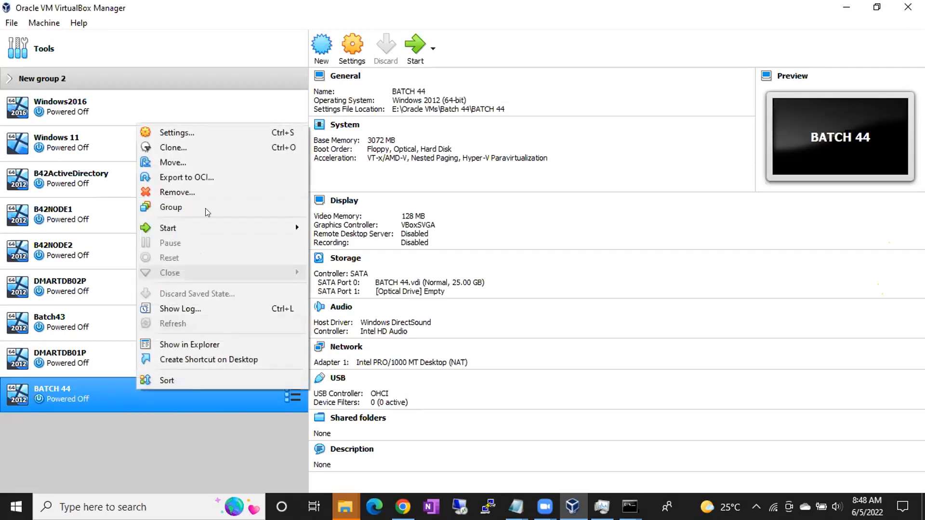
{"action": "left_click", "coordinate": [192, 132]}
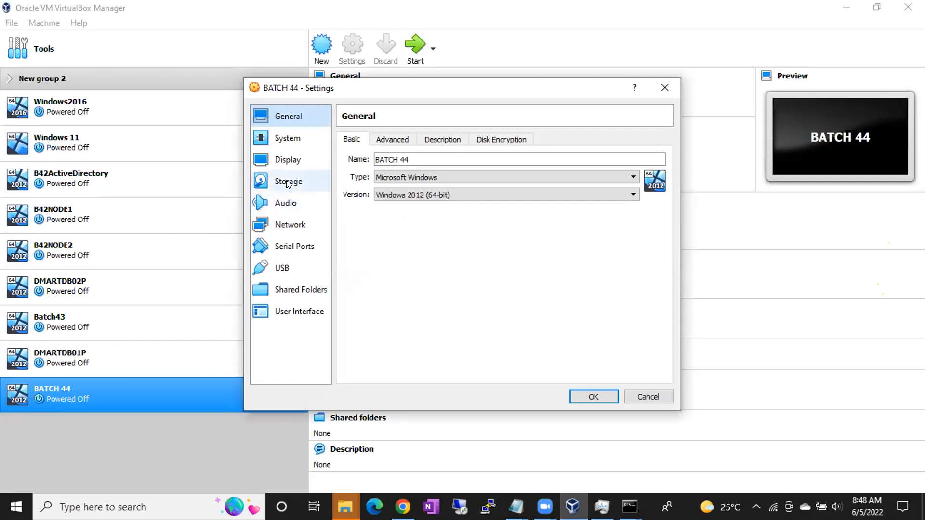
{"action": "left_click", "coordinate": [289, 182]}
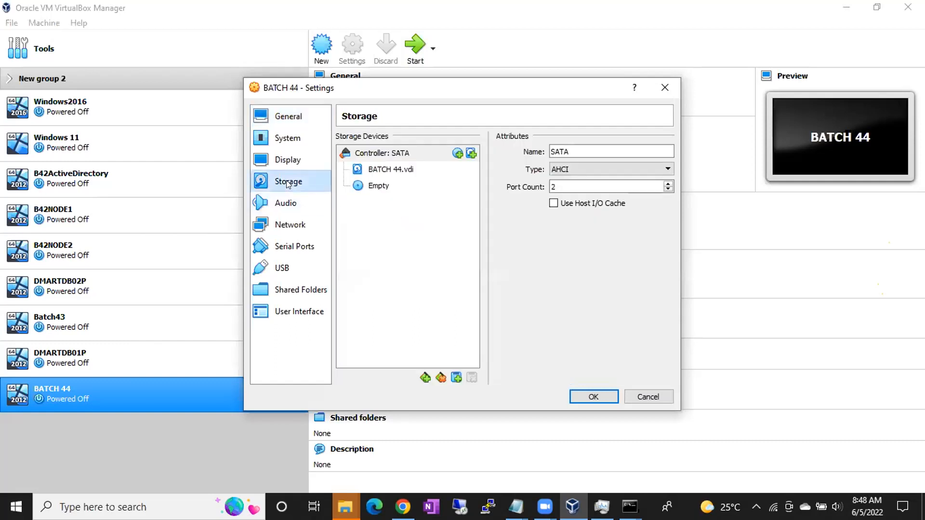
{"action": "left_click", "coordinate": [379, 187]}
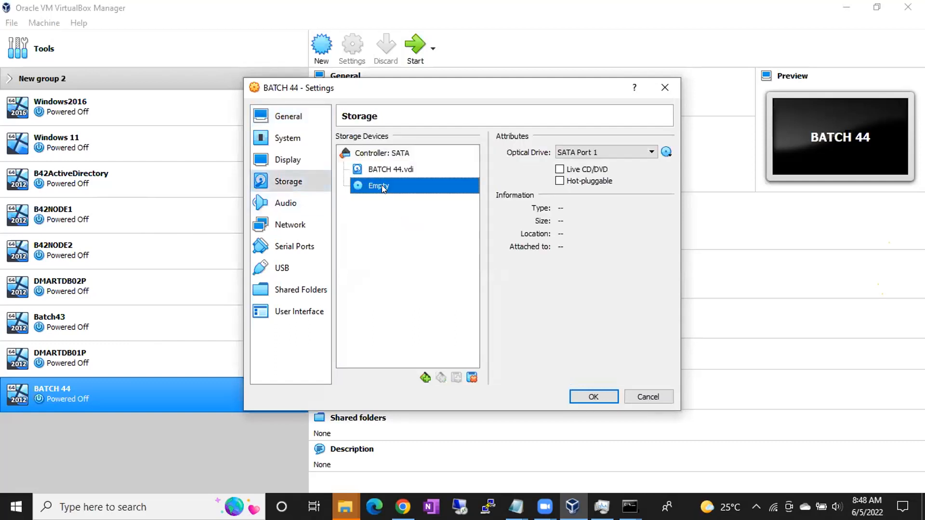
Load the Win2012_R2_x64 disc image from the Media_x64 folder into the optical drive and save the machine settings
{"action": "left_click", "coordinate": [666, 152]}
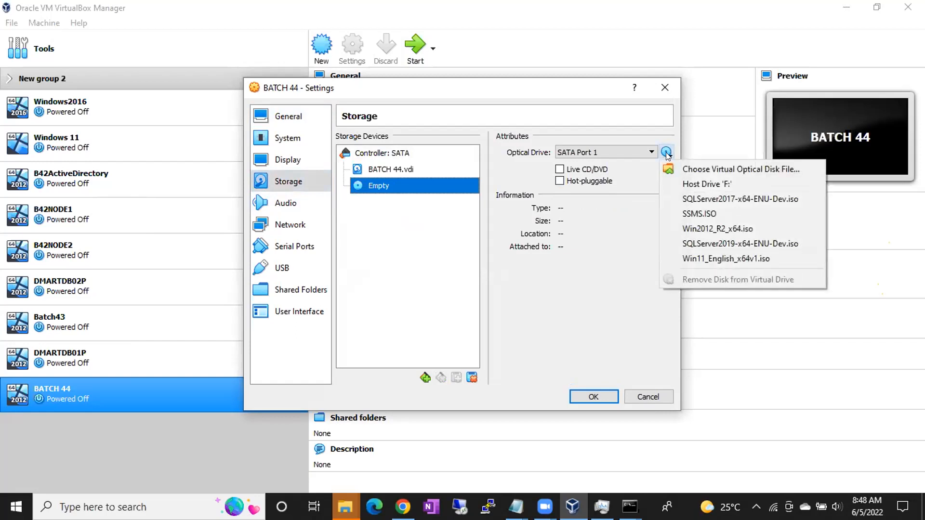
{"action": "left_click", "coordinate": [690, 170]}
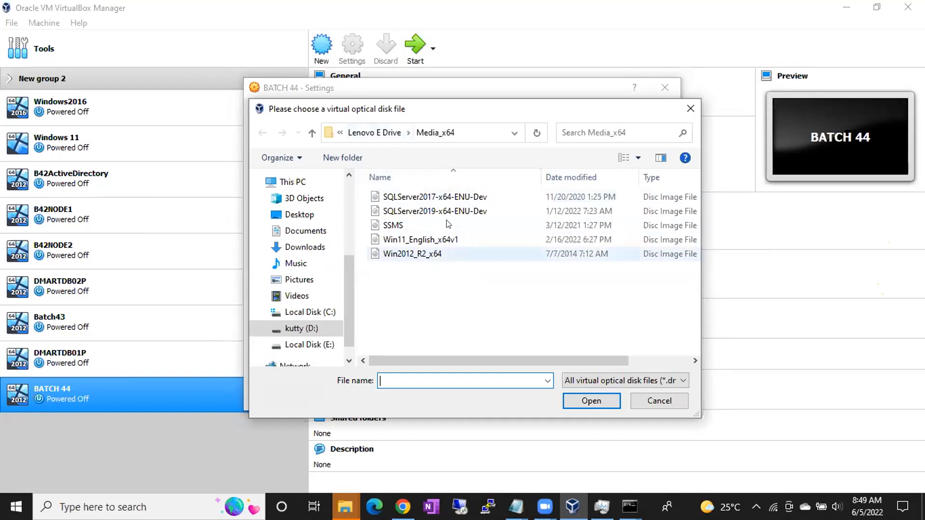
{"action": "left_click", "coordinate": [380, 132]}
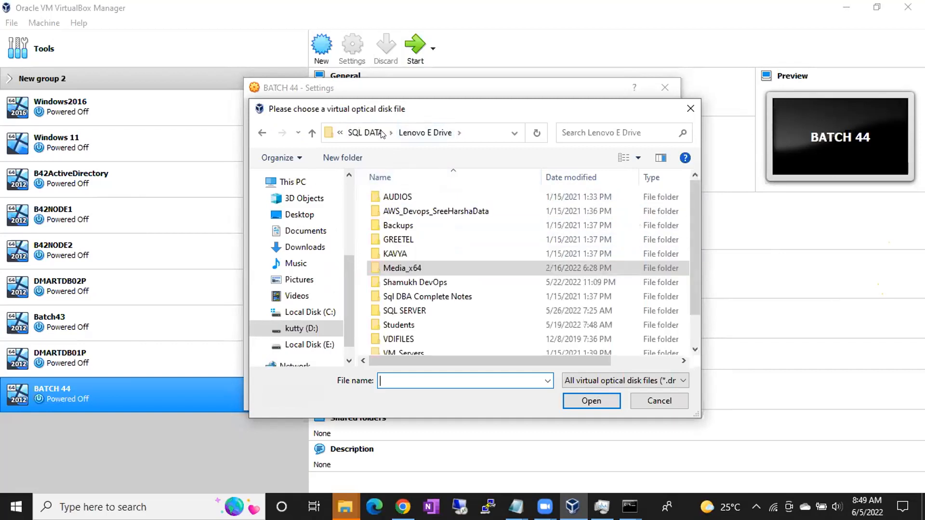
{"action": "double_click", "coordinate": [405, 268]}
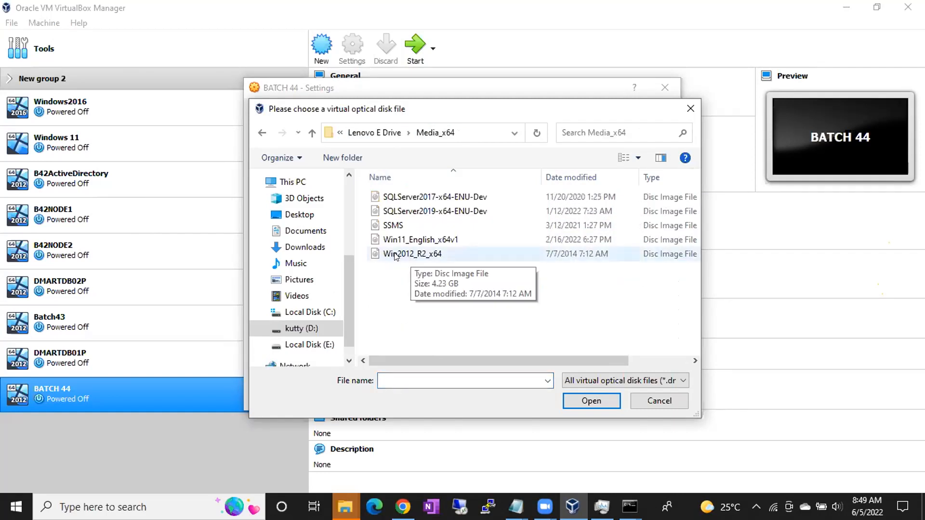
{"action": "double_click", "coordinate": [394, 253]}
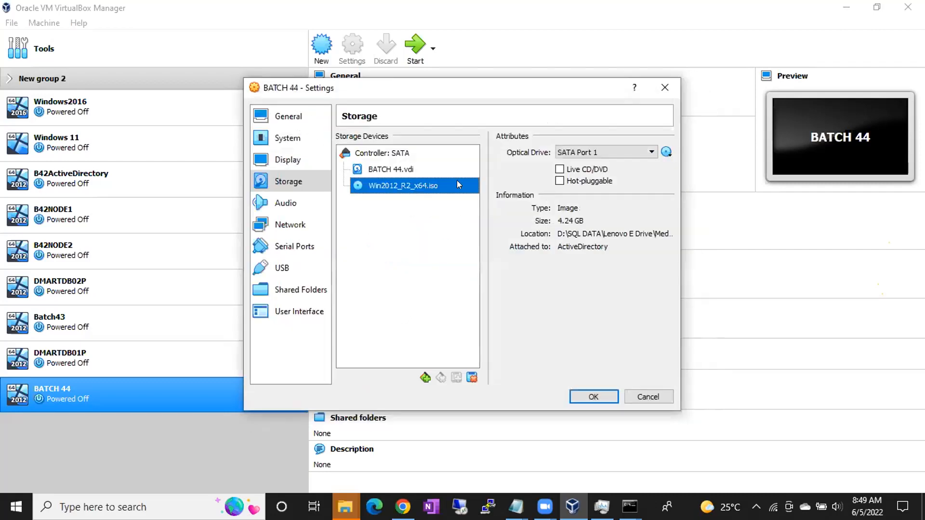
{"action": "left_click", "coordinate": [581, 395]}
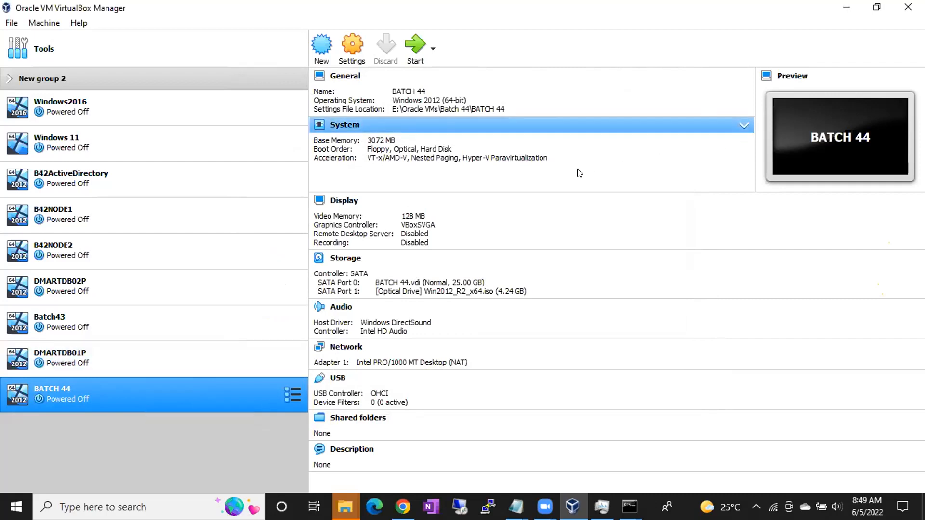
Start the BATCH 44 machine, dismiss the keyboard capture notice, and bring the Windows Setup screen into view
{"action": "double_click", "coordinate": [69, 390]}
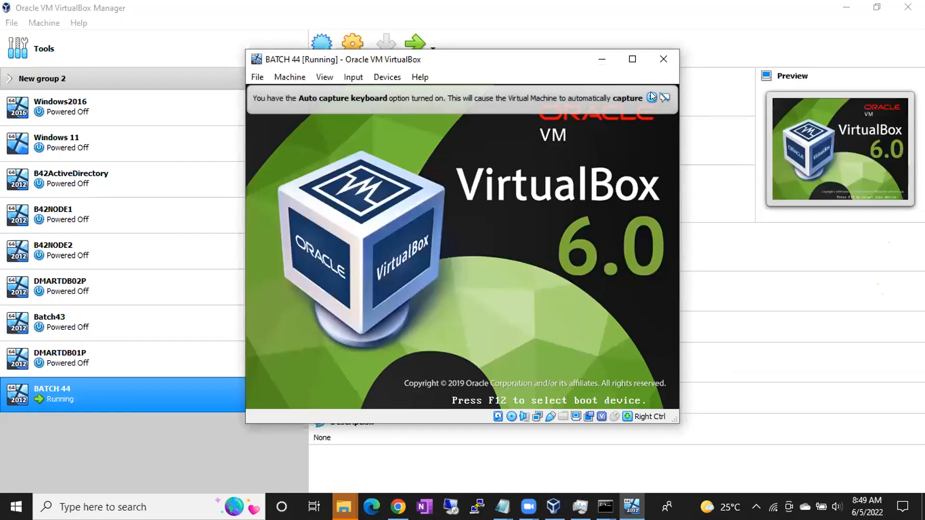
{"action": "left_click", "coordinate": [651, 94]}
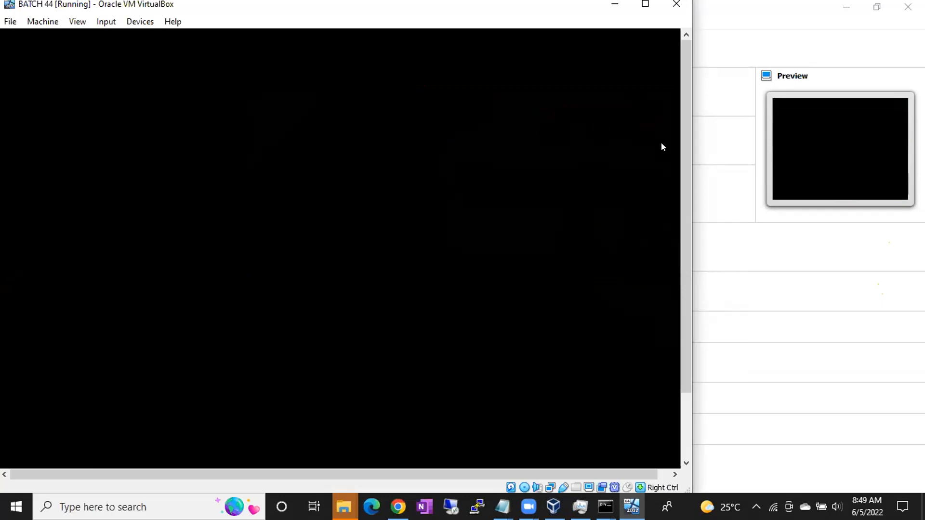
{"action": "left_click_drag", "start_coordinate": [684, 137], "coordinate": [675, 204]}
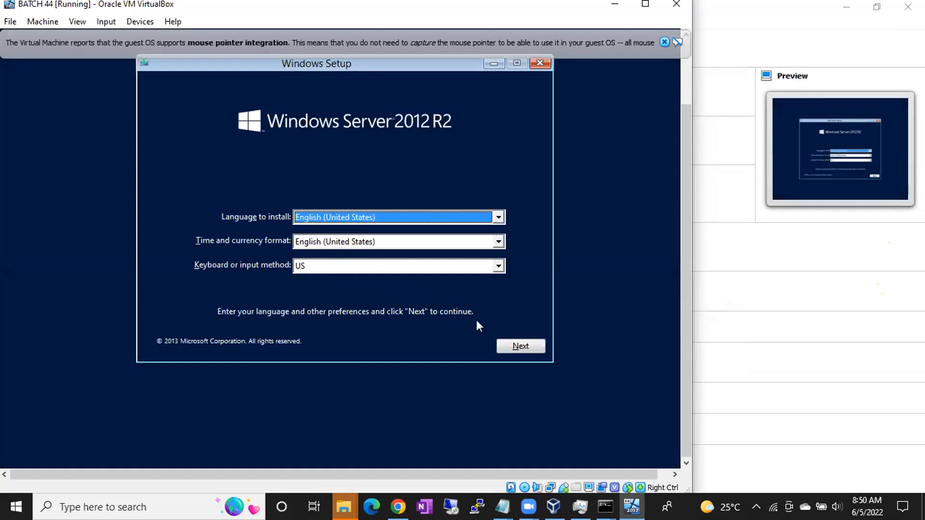
Begin the Windows Server 2012 R2 installation in English (United States) and choose the Datacenter (Server with a GUI) edition
{"action": "left_click", "coordinate": [517, 347]}
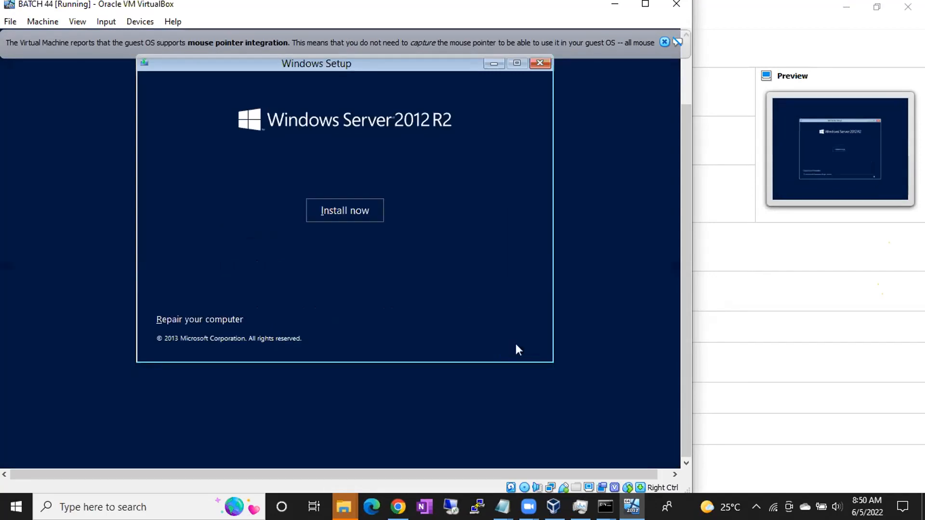
{"action": "left_click", "coordinate": [345, 211]}
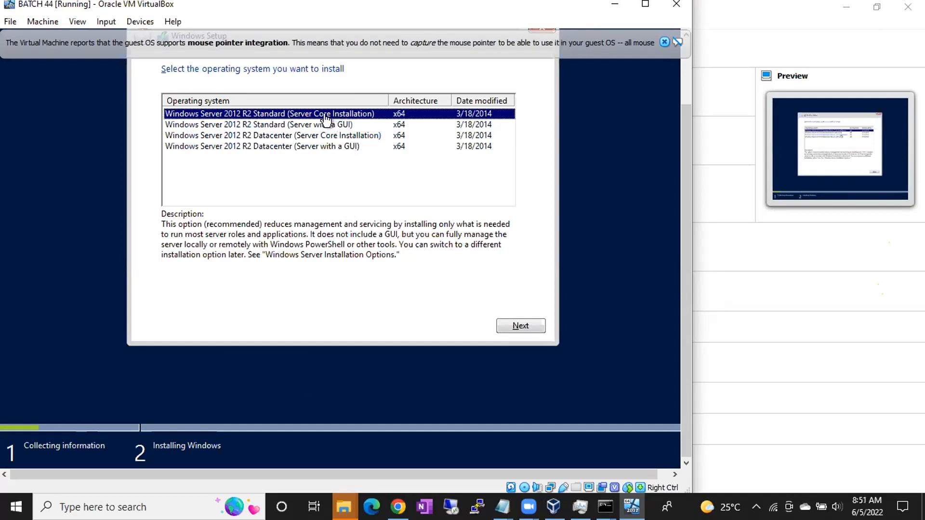
{"action": "left_click", "coordinate": [335, 147]}
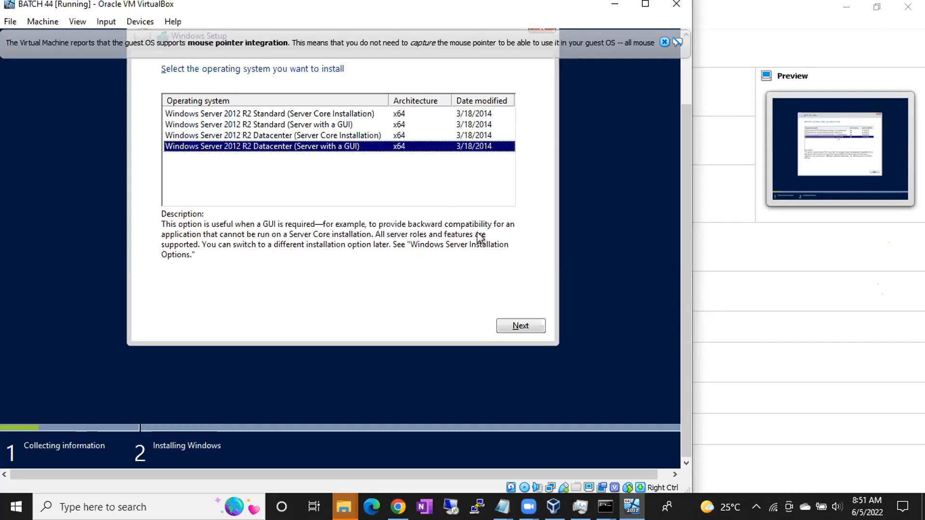
{"action": "left_click", "coordinate": [521, 327]}
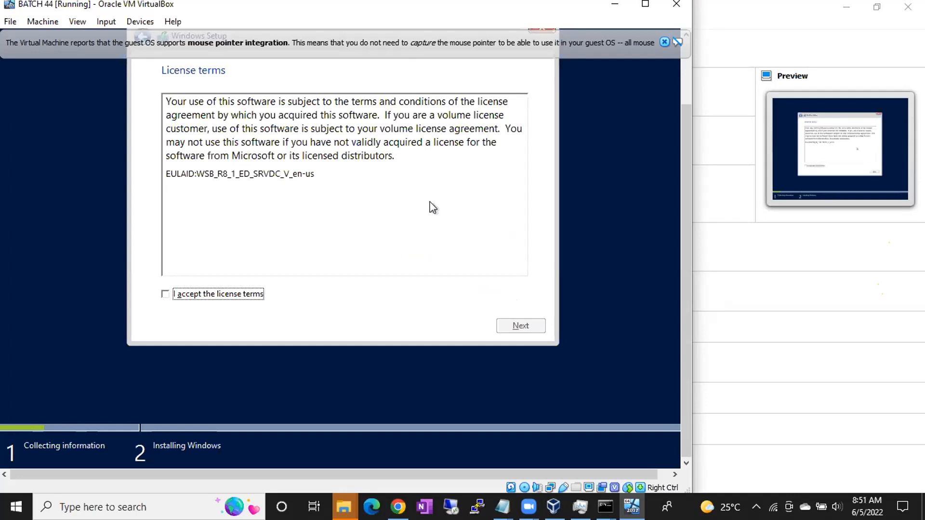
Accept the license terms and start a custom Windows-only installation on the Drive 0 Unallocated Space
{"action": "left_click", "coordinate": [181, 299]}
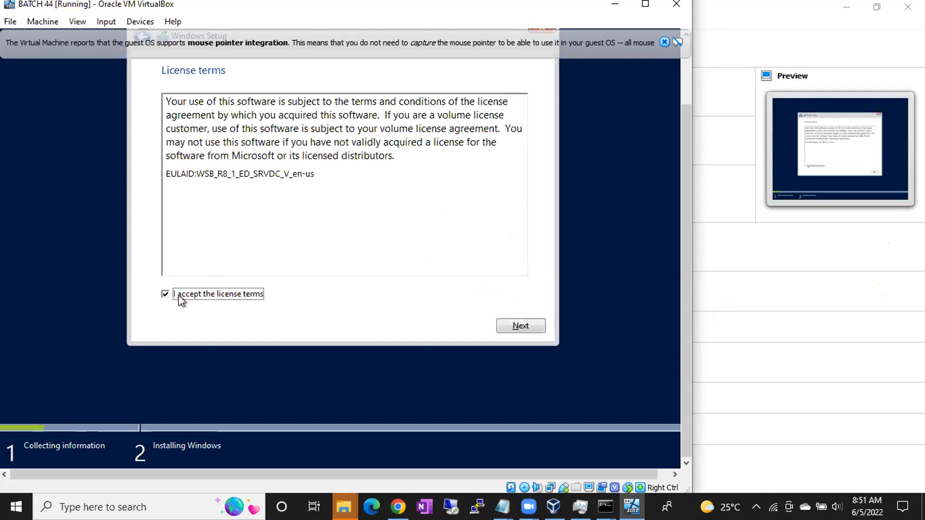
{"action": "left_click", "coordinate": [506, 329]}
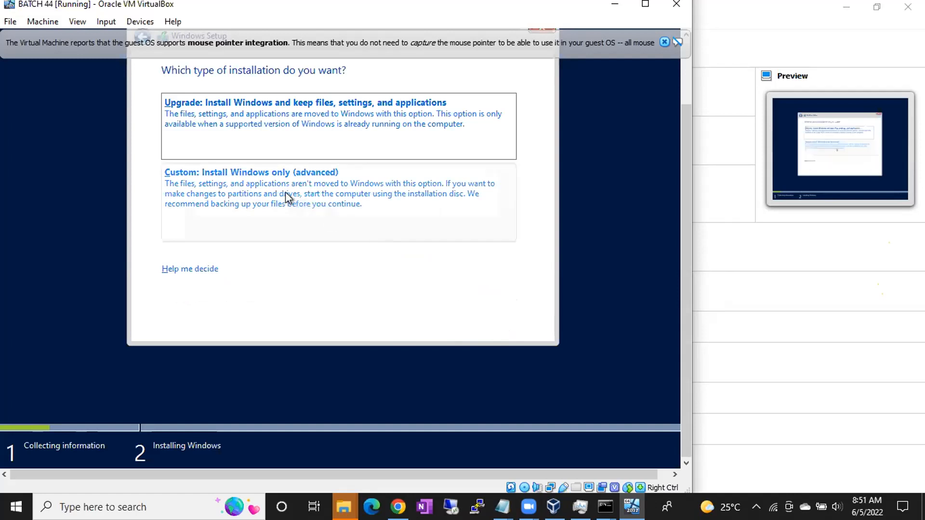
{"action": "left_click", "coordinate": [286, 192]}
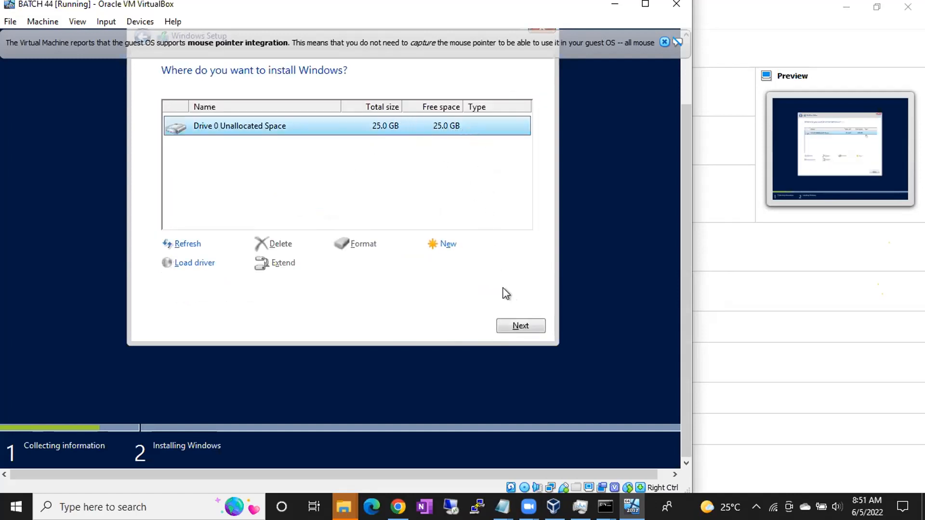
{"action": "left_click", "coordinate": [516, 327]}
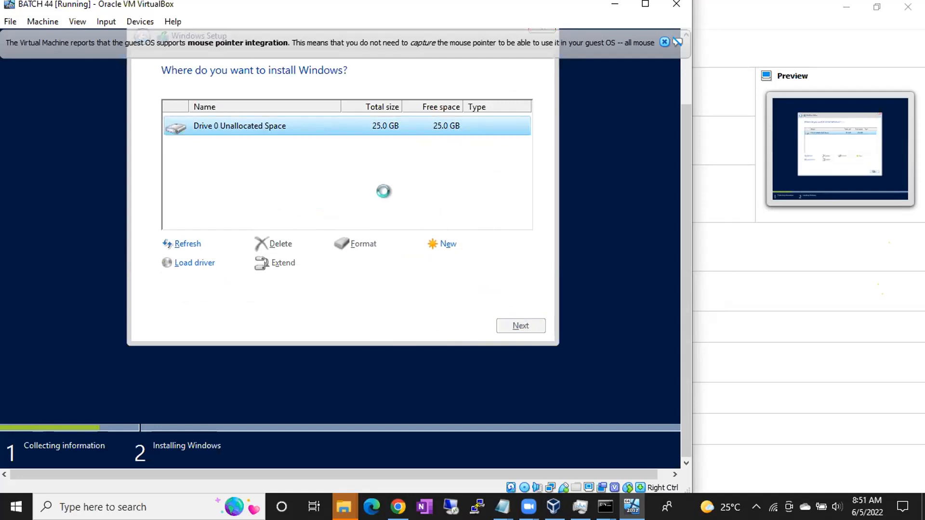